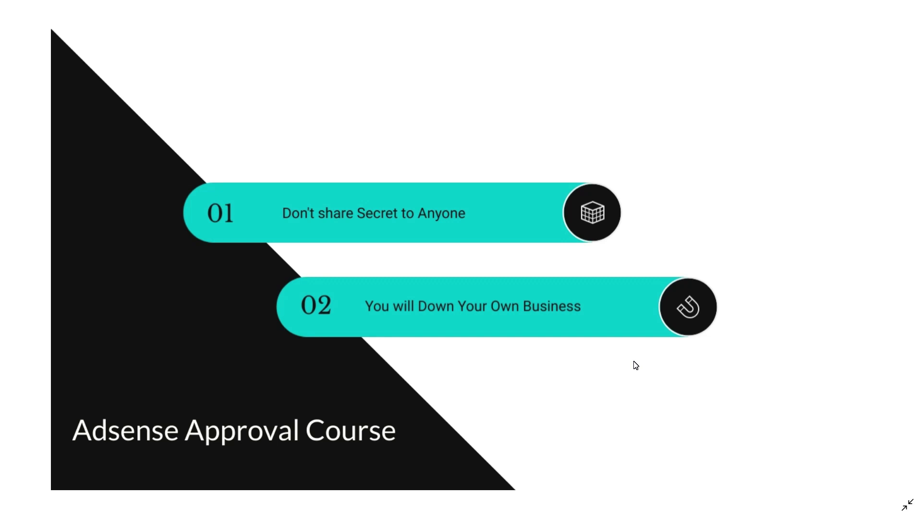
Step: Advance the presentation to the Our Services slide, and switch to Calculator in a maximized window
{"action": "key", "text": "Right"}
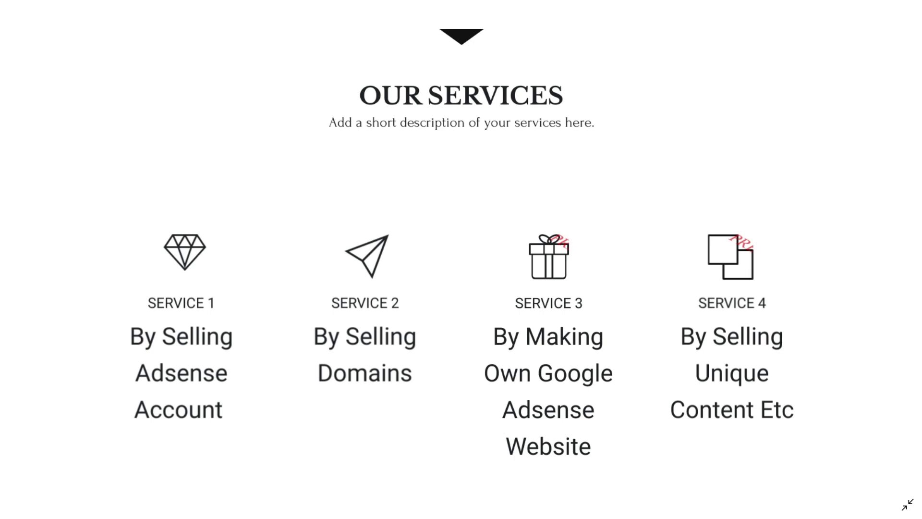
{"action": "left_click", "coordinate": [2, 516]}
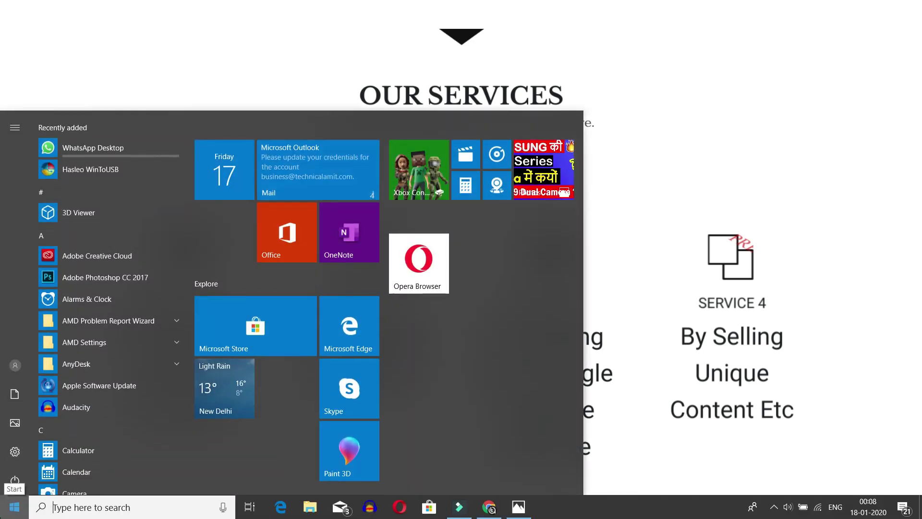
{"action": "type", "text": "ca"}
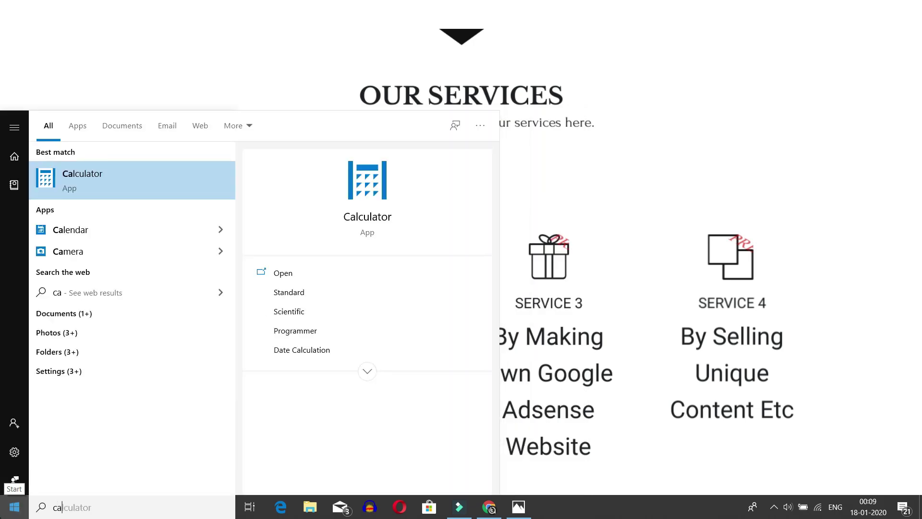
{"action": "key", "text": "Return"}
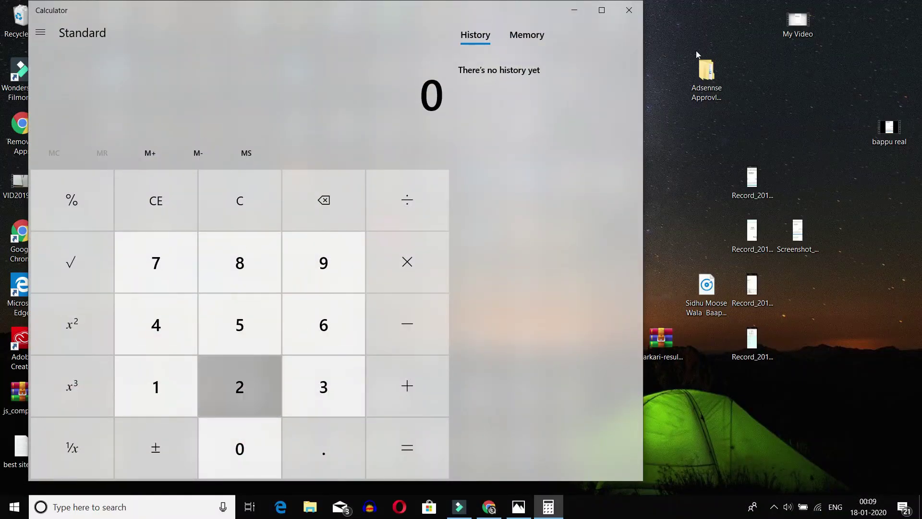
{"action": "left_click", "coordinate": [602, 11]}
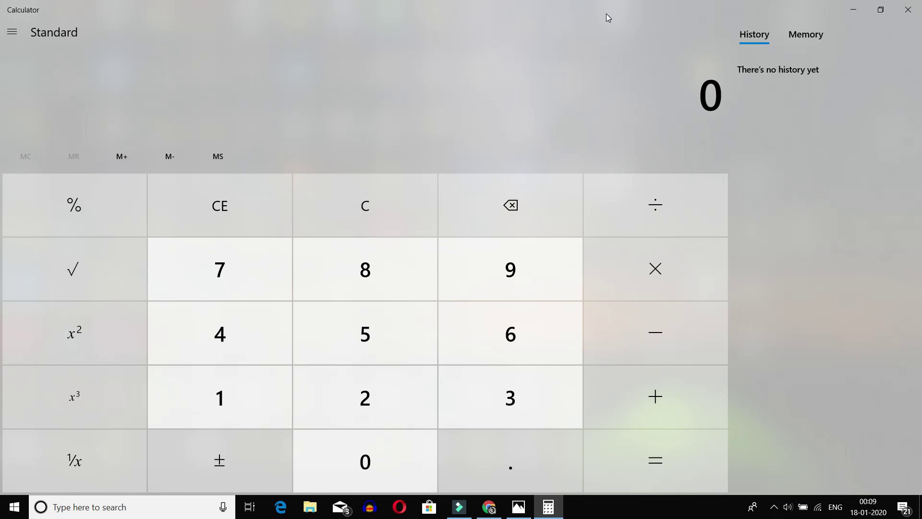
Step: Calculate 100 multiplied by 10
{"action": "type", "text": "100"}
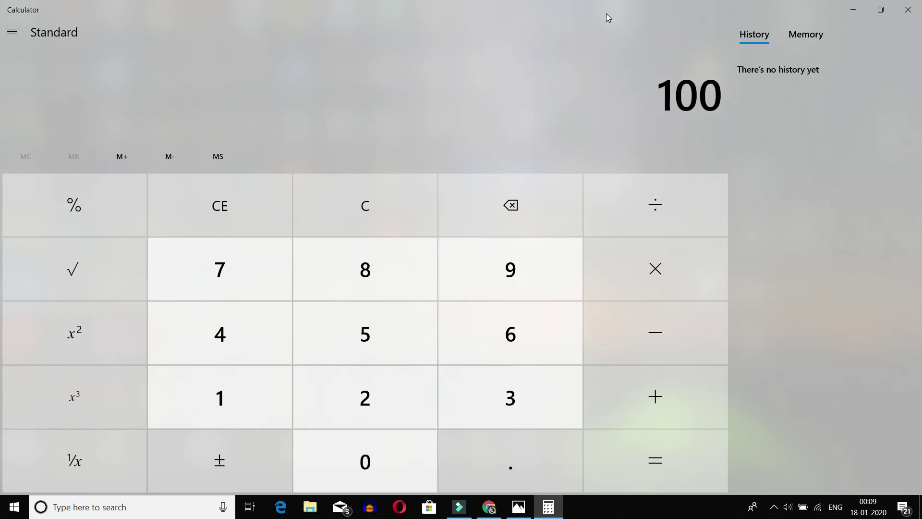
{"action": "left_click", "coordinate": [680, 258]}
{"action": "left_click", "coordinate": [257, 411]}
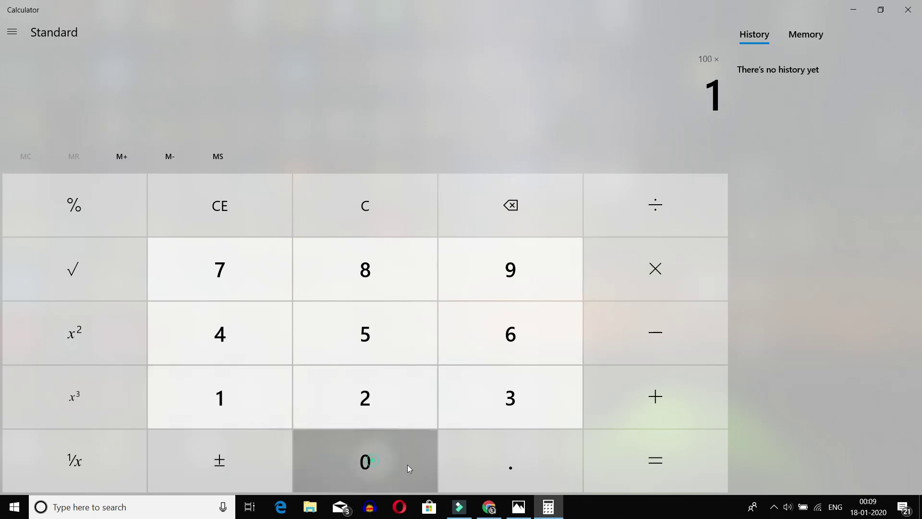
{"action": "left_click", "coordinate": [369, 460]}
{"action": "left_click", "coordinate": [601, 470]}
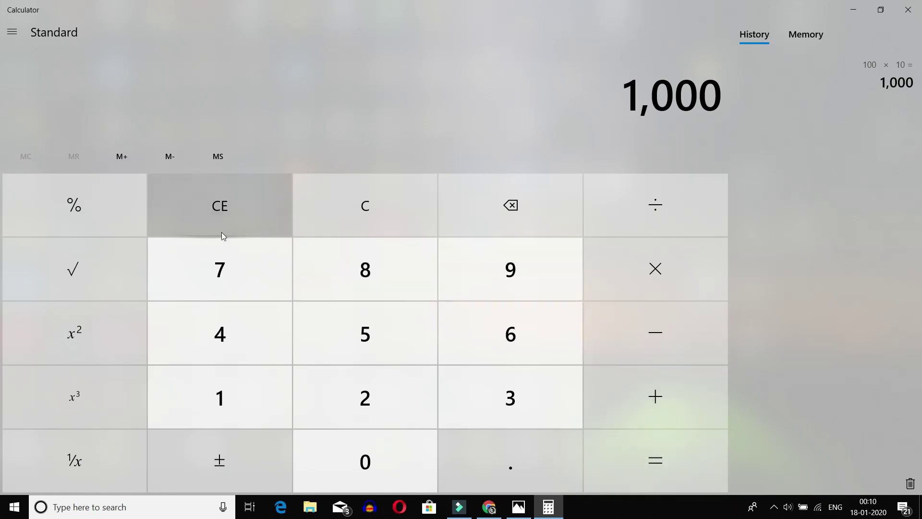
{"action": "left_click", "coordinate": [332, 206]}
{"action": "left_click", "coordinate": [381, 406]}
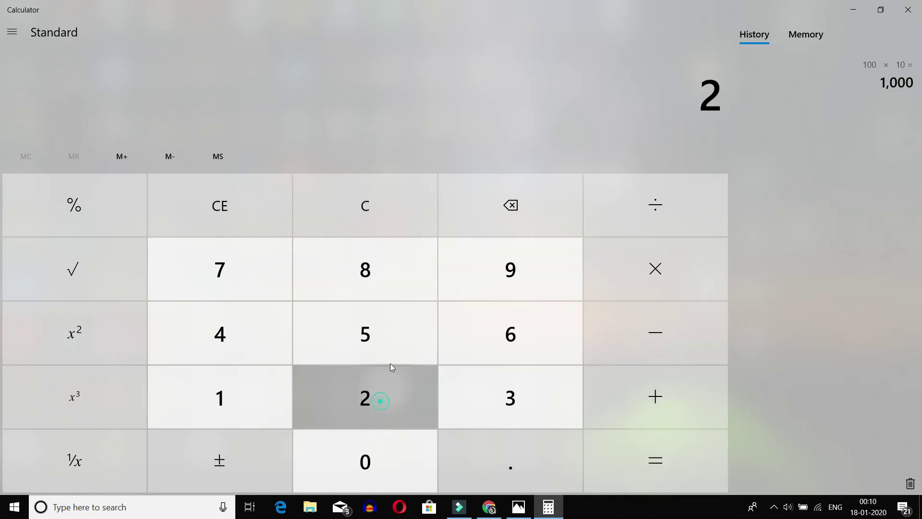
{"action": "left_click", "coordinate": [513, 457]}
{"action": "left_click", "coordinate": [393, 218]}
{"action": "left_click", "coordinate": [383, 272]}
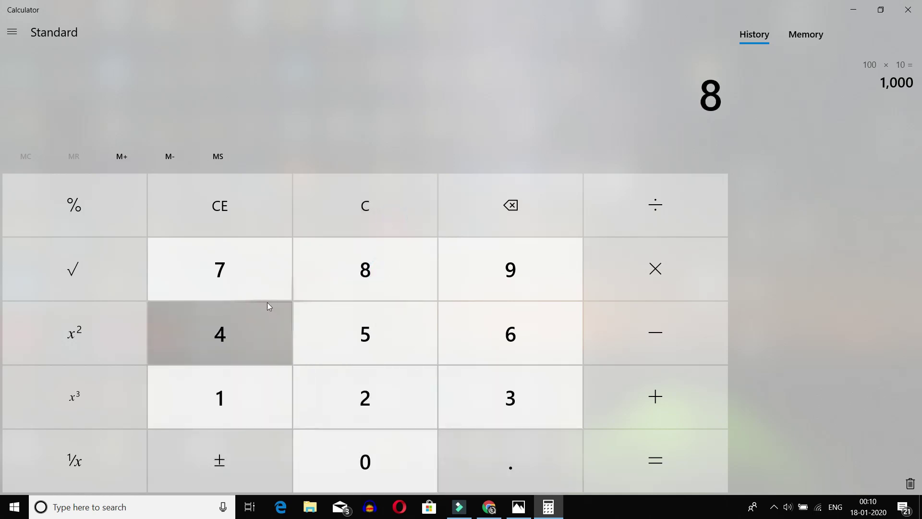
{"action": "left_click", "coordinate": [371, 218]}
Step: Calculate 2800 multiplied by 10
{"action": "left_click", "coordinate": [360, 408]}
{"action": "left_click", "coordinate": [370, 295]}
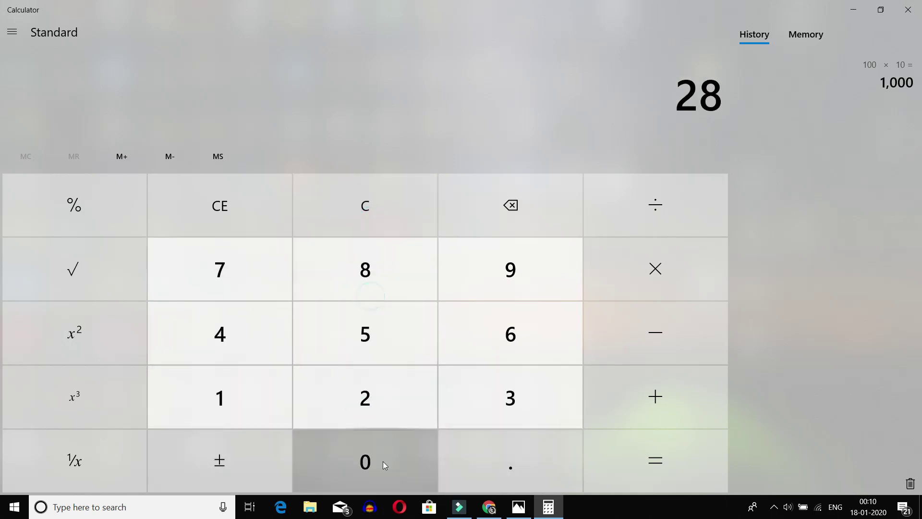
{"action": "left_click", "coordinate": [385, 458]}
{"action": "left_click", "coordinate": [385, 458]}
{"action": "left_click", "coordinate": [711, 326]}
{"action": "left_click", "coordinate": [697, 275]}
{"action": "left_click", "coordinate": [220, 400]}
{"action": "left_click", "coordinate": [358, 464]}
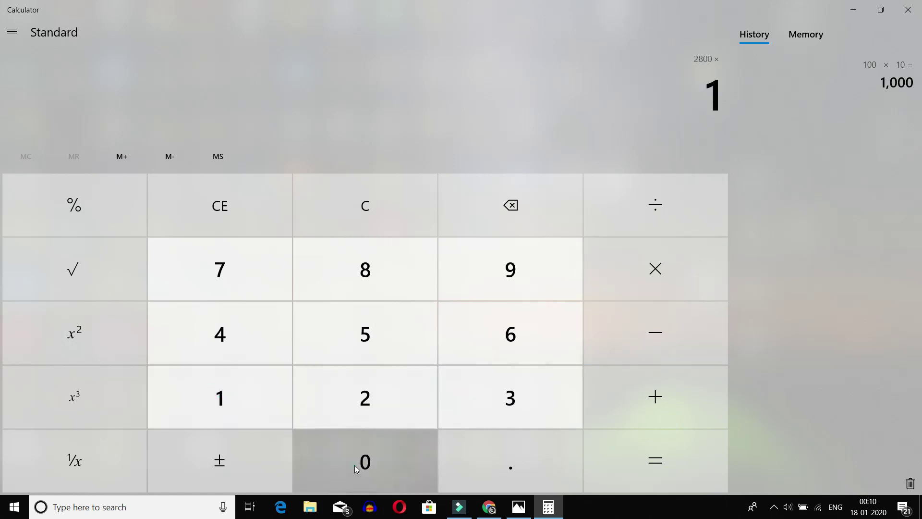
{"action": "left_click", "coordinate": [636, 460]}
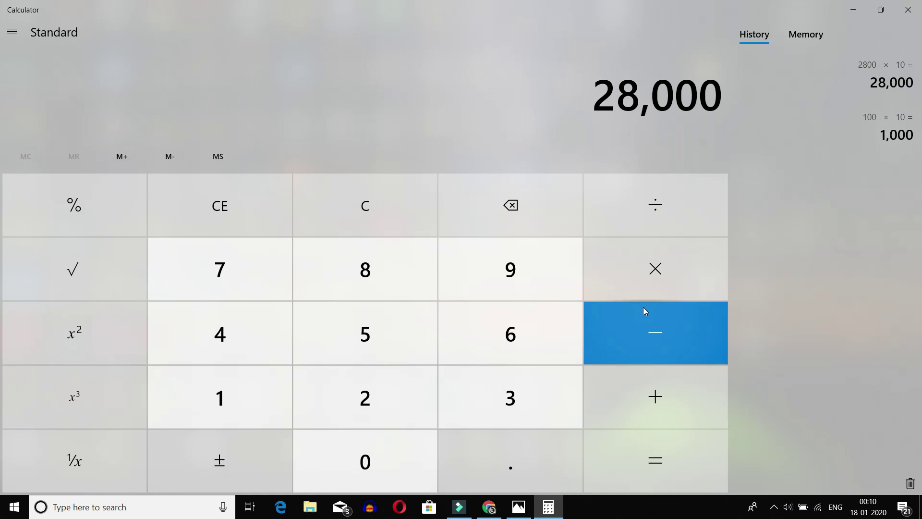
Step: Clear the previous result and enter a new calculation that subtracts 1000 from 25000
{"action": "left_click_drag", "start_coordinate": [610, 94], "coordinate": [728, 96]}
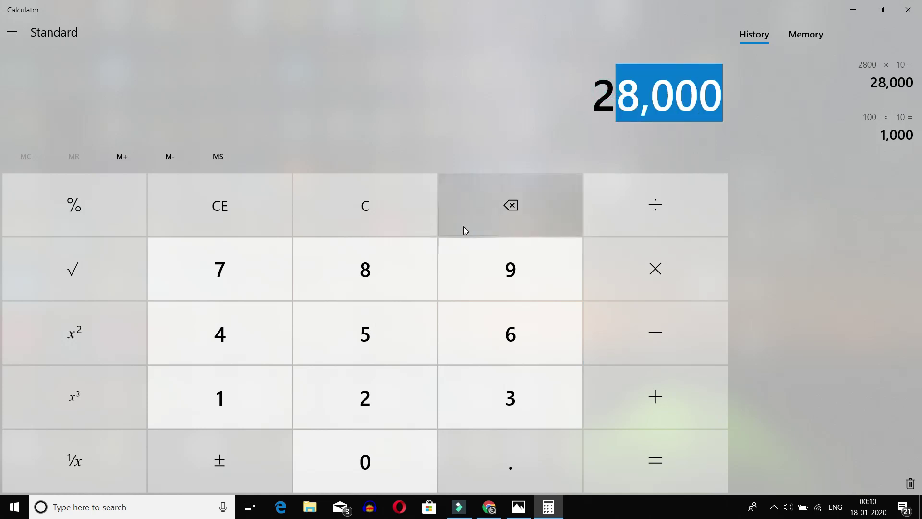
{"action": "left_click", "coordinate": [405, 214]}
{"action": "left_click", "coordinate": [379, 385]}
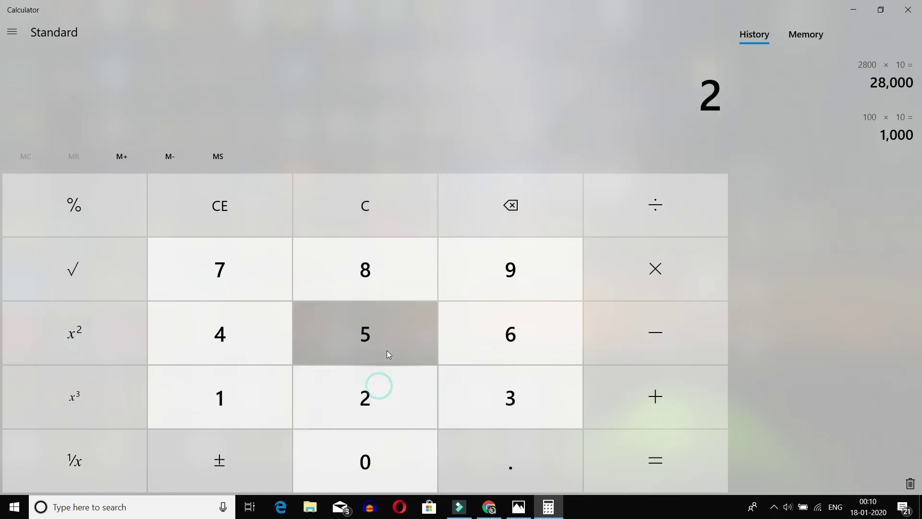
{"action": "left_click", "coordinate": [384, 355]}
{"action": "left_click", "coordinate": [385, 464]}
{"action": "left_click", "coordinate": [382, 464]}
{"action": "left_click", "coordinate": [382, 465]}
{"action": "left_click", "coordinate": [647, 332]}
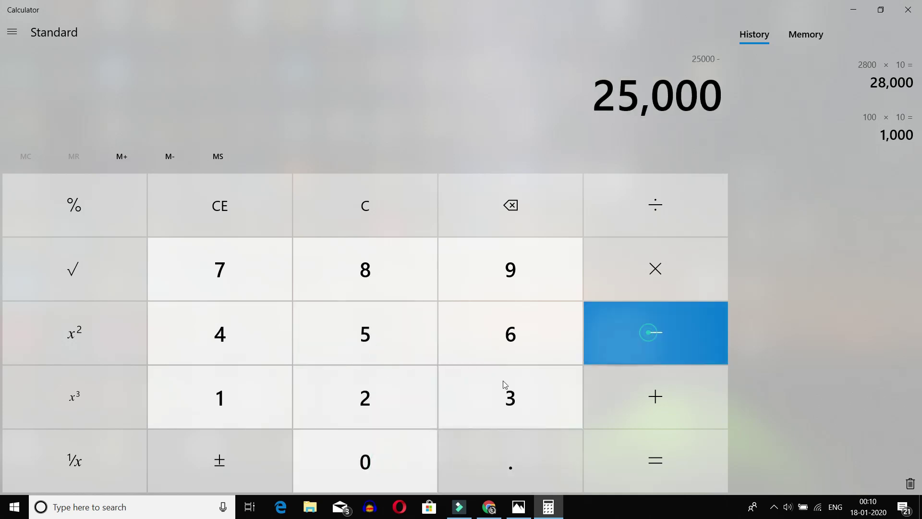
{"action": "left_click", "coordinate": [210, 407]}
{"action": "left_click", "coordinate": [415, 480]}
{"action": "left_click", "coordinate": [414, 479]}
{"action": "left_click", "coordinate": [414, 480]}
Step: Subtract another 1000 from the running calculation and evaluate it
{"action": "left_click", "coordinate": [615, 349]}
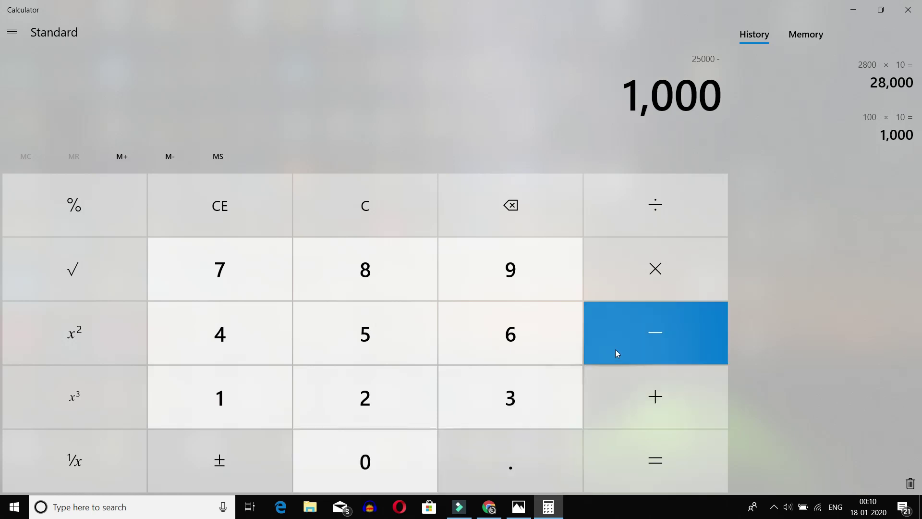
{"action": "left_click", "coordinate": [221, 395]}
{"action": "left_click", "coordinate": [355, 465]}
{"action": "left_click", "coordinate": [355, 466]}
{"action": "left_click", "coordinate": [354, 466]}
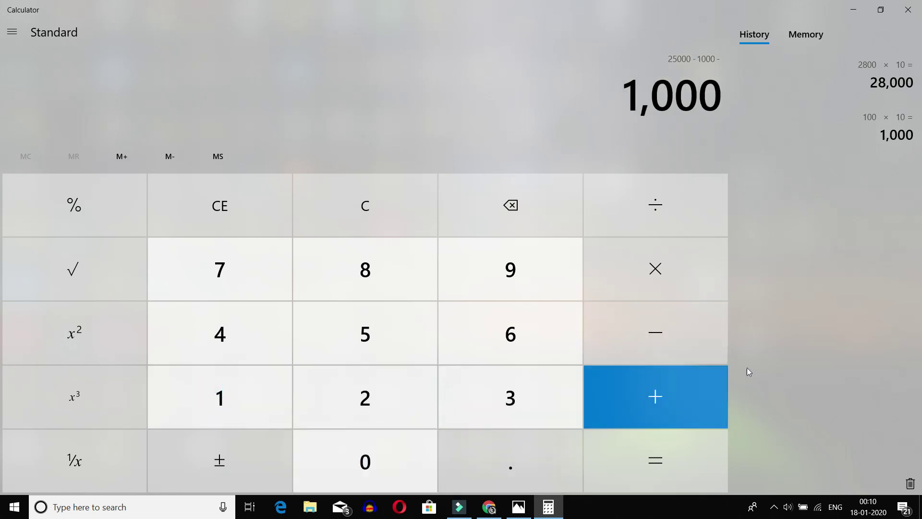
{"action": "left_click", "coordinate": [695, 334]}
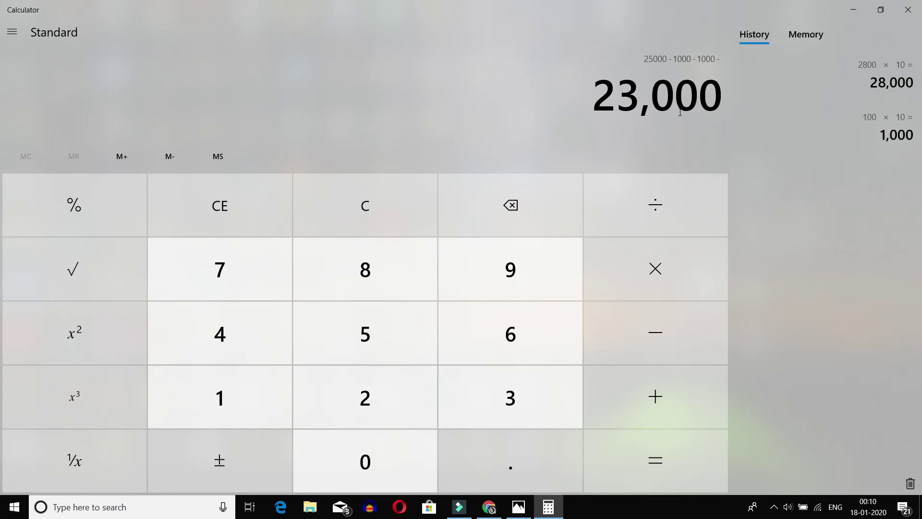
Step: Clear the running calculation and multiply 5 by 30
{"action": "left_click", "coordinate": [368, 199]}
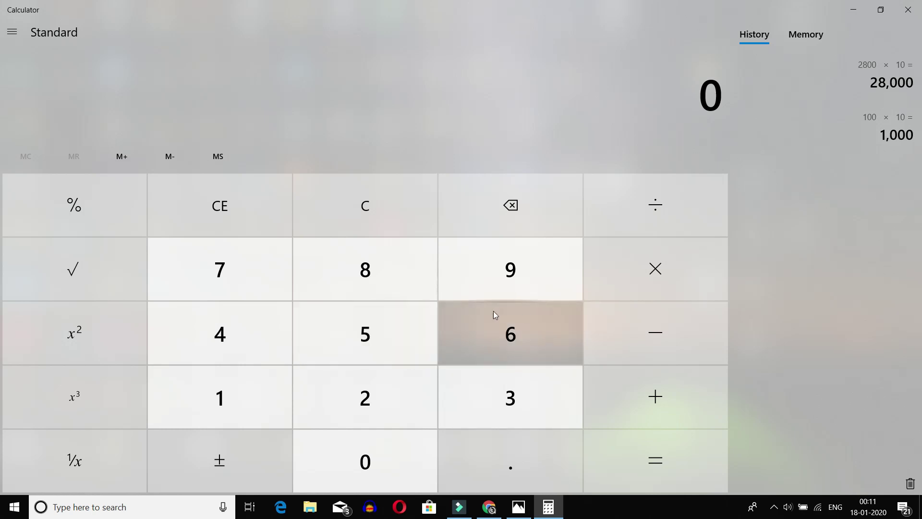
{"action": "left_click", "coordinate": [387, 325]}
{"action": "left_click", "coordinate": [656, 258]}
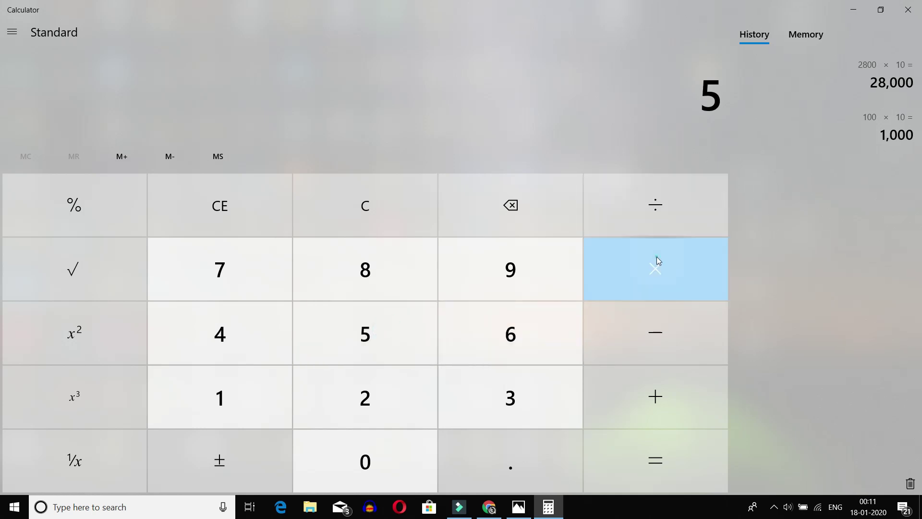
{"action": "left_click", "coordinate": [486, 407]}
{"action": "left_click", "coordinate": [372, 466]}
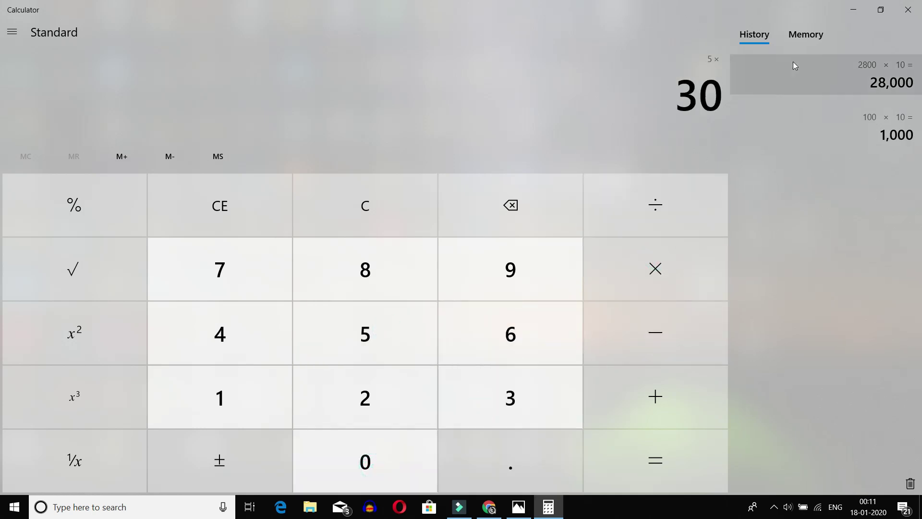
{"action": "left_click", "coordinate": [669, 448]}
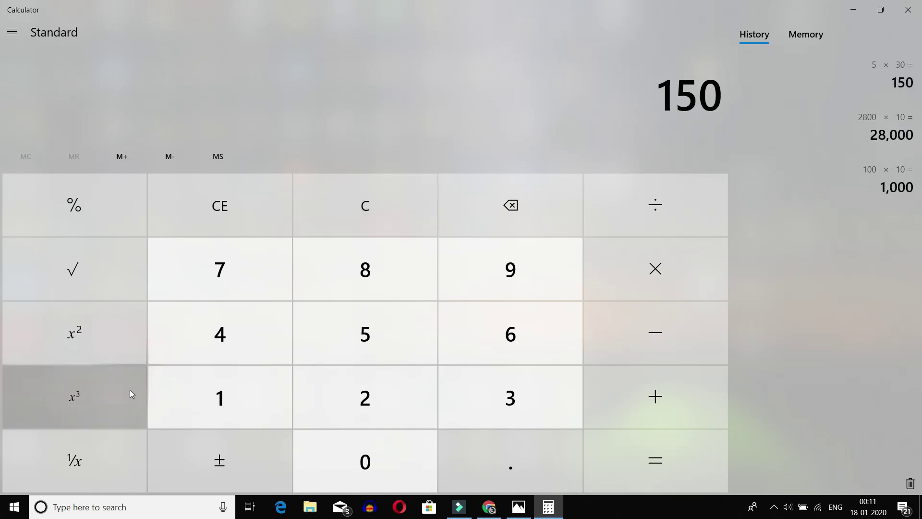
Step: Multiply the result of 5 times 30 by 2500
{"action": "left_click", "coordinate": [648, 278]}
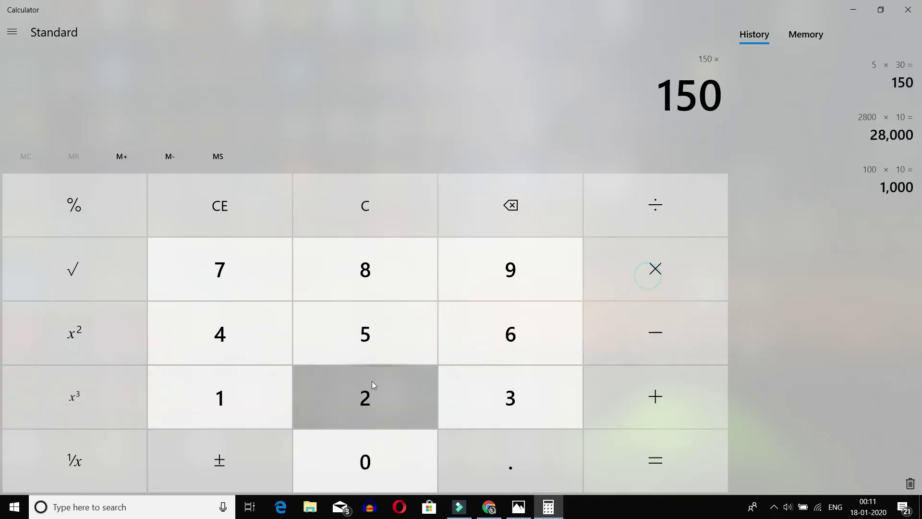
{"action": "left_click", "coordinate": [392, 405]}
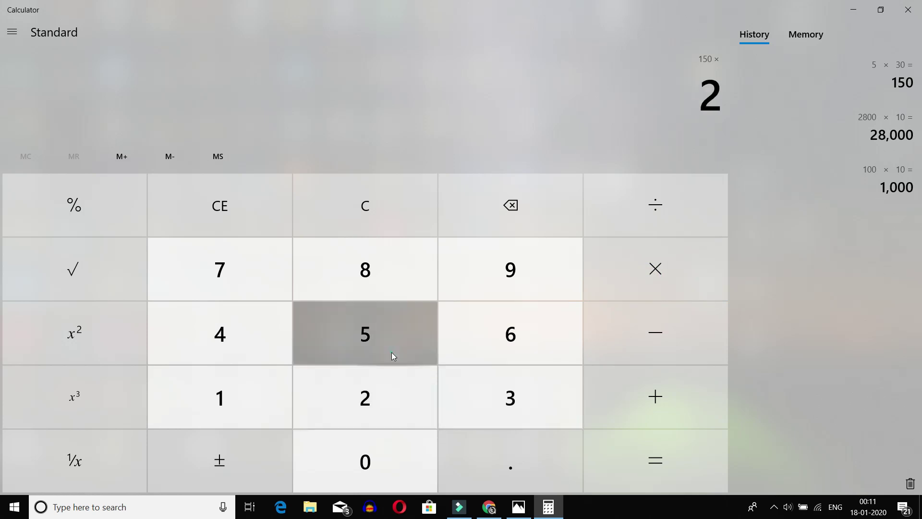
{"action": "left_click", "coordinate": [391, 352]}
{"action": "left_click", "coordinate": [378, 449]}
{"action": "left_click", "coordinate": [378, 449]}
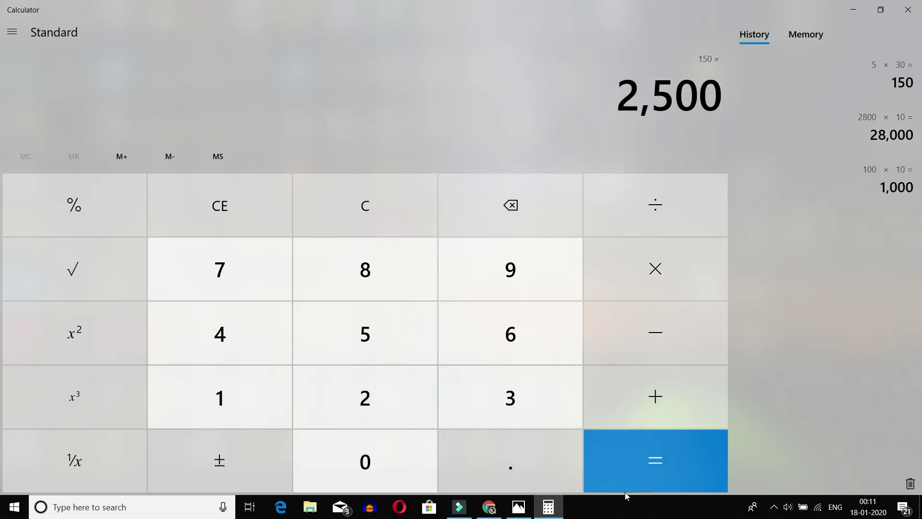
{"action": "left_click", "coordinate": [642, 483]}
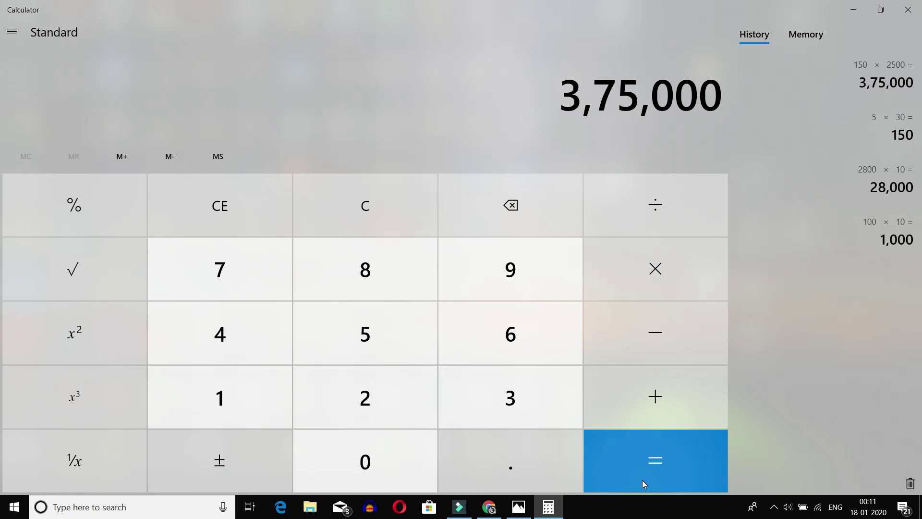
Step: Clear the previous result and multiply 50 by 100
{"action": "left_click", "coordinate": [373, 213]}
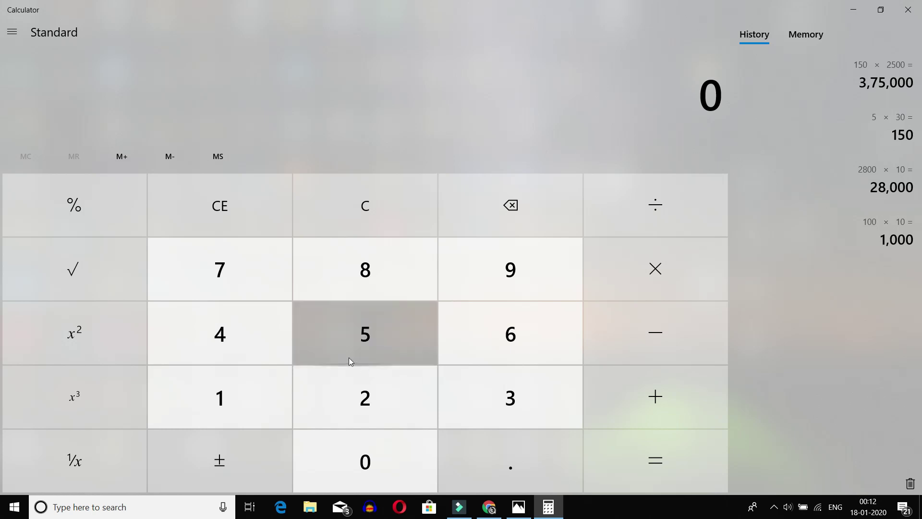
{"action": "left_click", "coordinate": [329, 349]}
{"action": "left_click", "coordinate": [382, 451]}
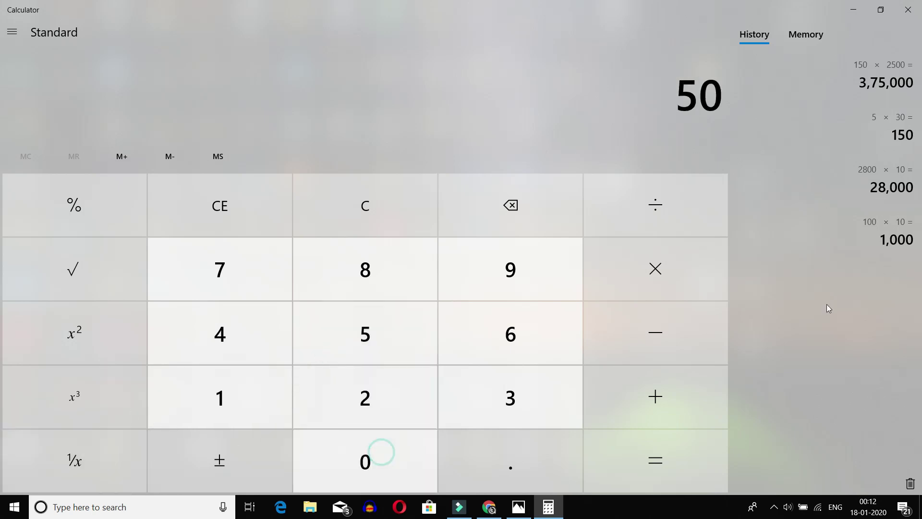
{"action": "left_click", "coordinate": [710, 268]}
{"action": "left_click", "coordinate": [247, 395]}
{"action": "left_click", "coordinate": [365, 461]}
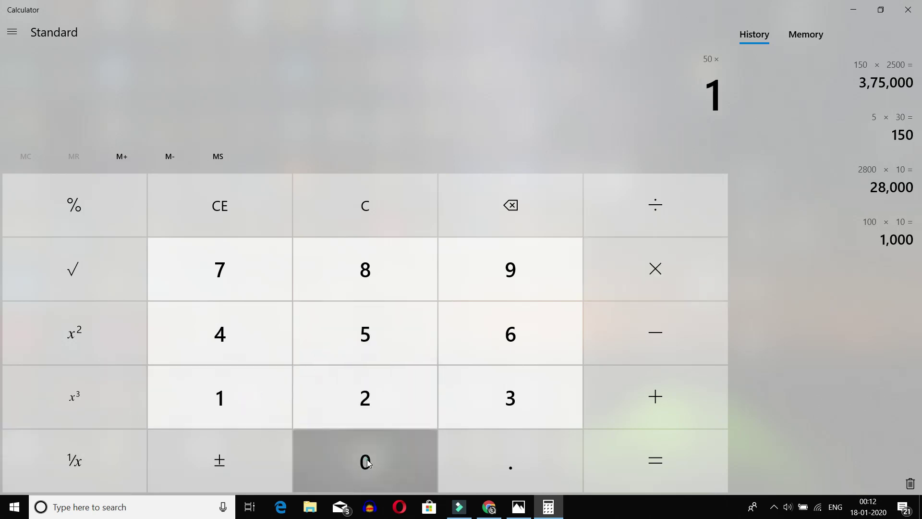
{"action": "left_click", "coordinate": [365, 461]}
{"action": "left_click", "coordinate": [639, 461]}
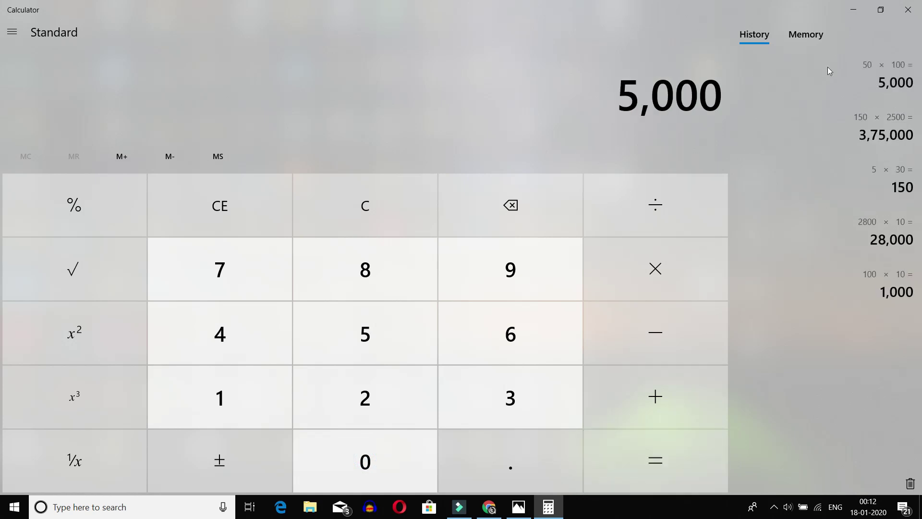
Step: Multiply 38 by 2500 in the calculator
{"action": "left_click_drag", "start_coordinate": [659, 96], "coordinate": [693, 98]}
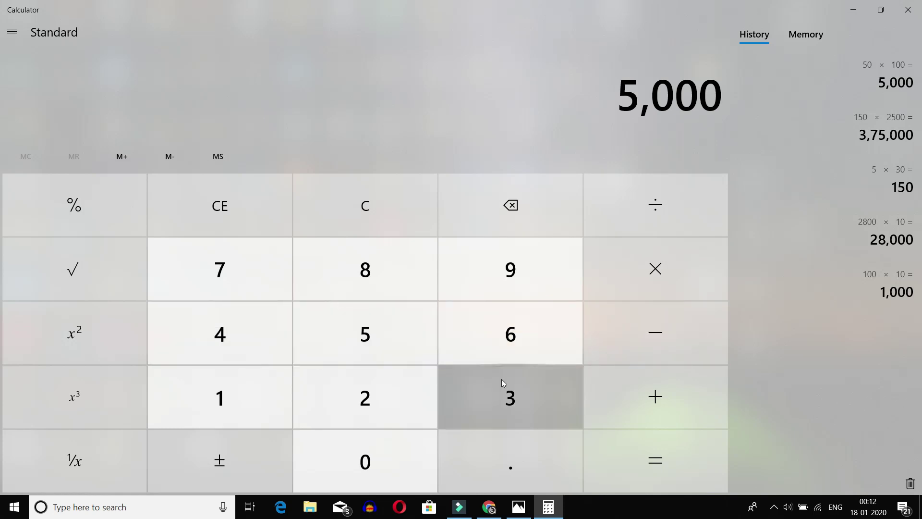
{"action": "left_click", "coordinate": [503, 394]}
{"action": "left_click", "coordinate": [420, 289]}
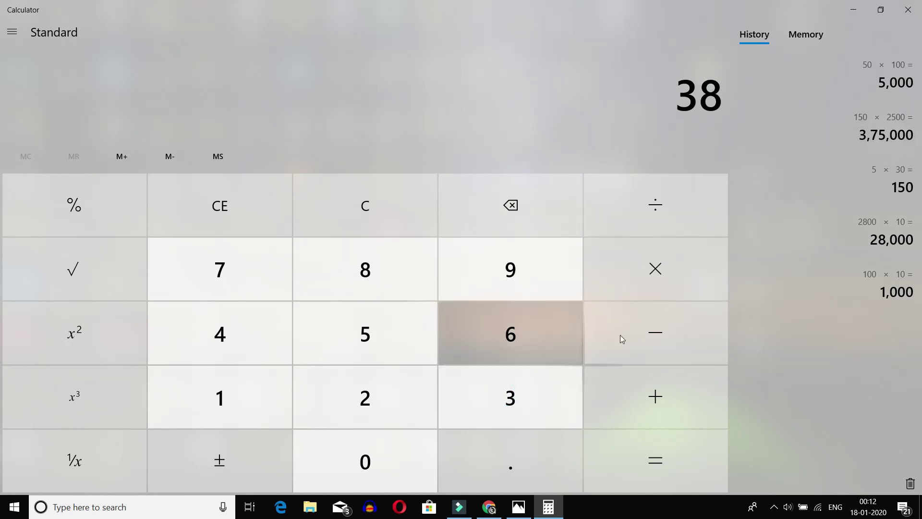
{"action": "left_click", "coordinate": [656, 282]}
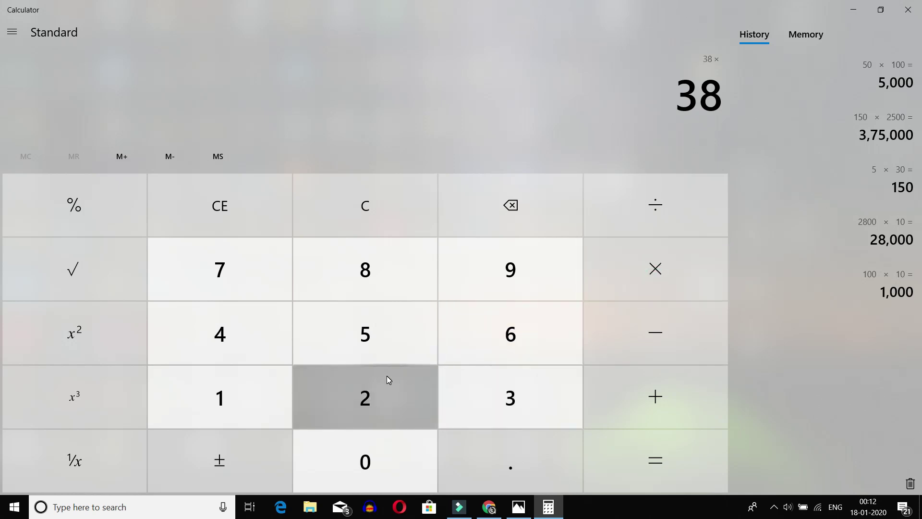
{"action": "left_click", "coordinate": [372, 398]}
{"action": "left_click", "coordinate": [384, 343]}
{"action": "left_click", "coordinate": [379, 452]}
{"action": "left_click", "coordinate": [379, 451]}
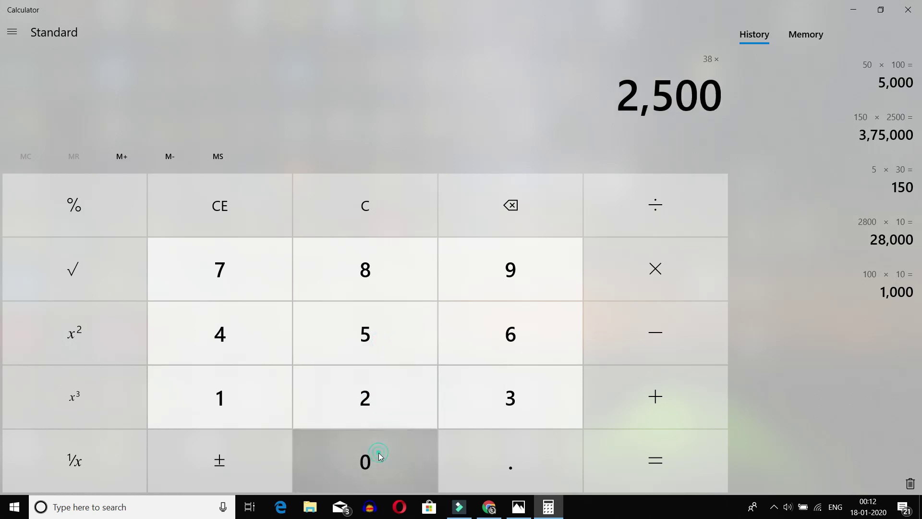
{"action": "left_click", "coordinate": [667, 465]}
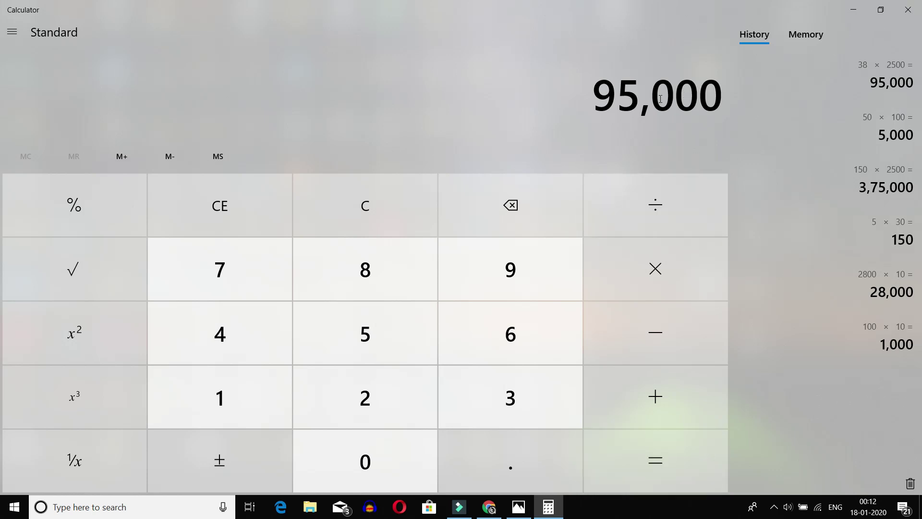
Step: Subtract 5000 from the result of 38 times 2500
{"action": "left_click", "coordinate": [648, 349]}
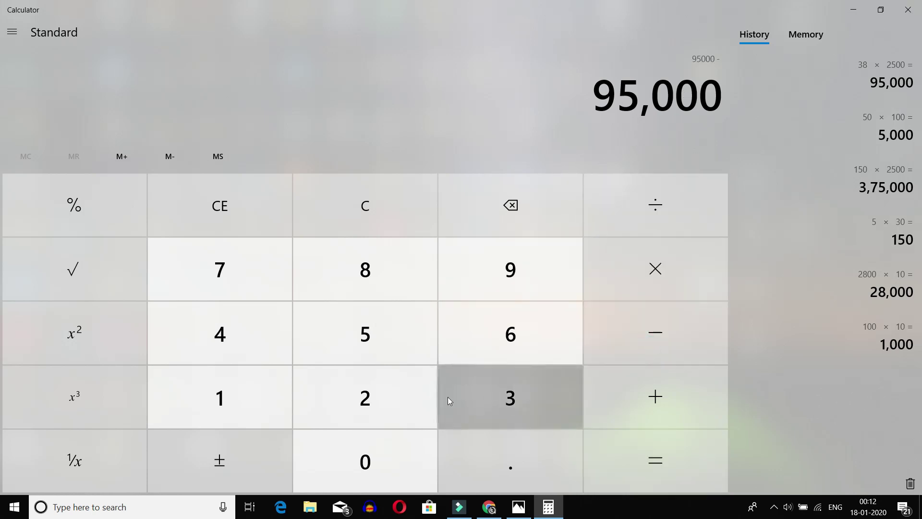
{"action": "left_click", "coordinate": [399, 359]}
{"action": "double_click", "coordinate": [384, 441]}
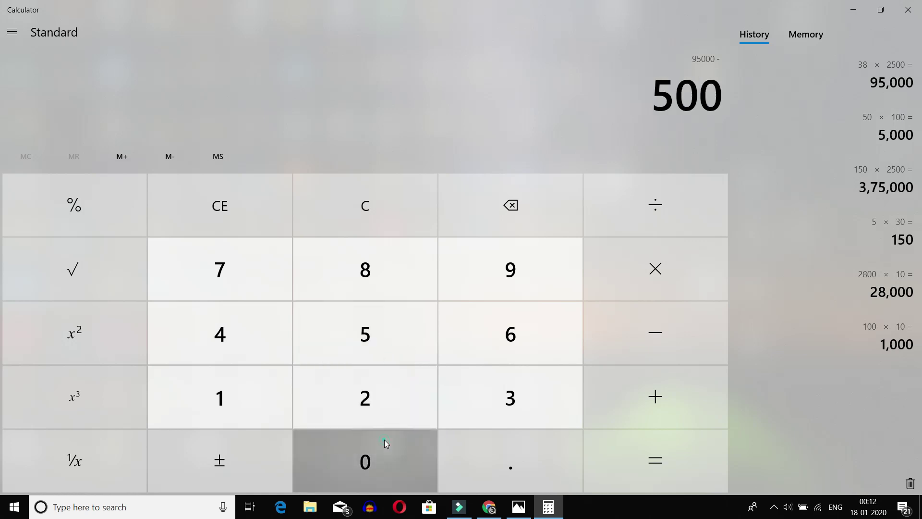
{"action": "left_click", "coordinate": [385, 440]}
{"action": "left_click", "coordinate": [668, 455]}
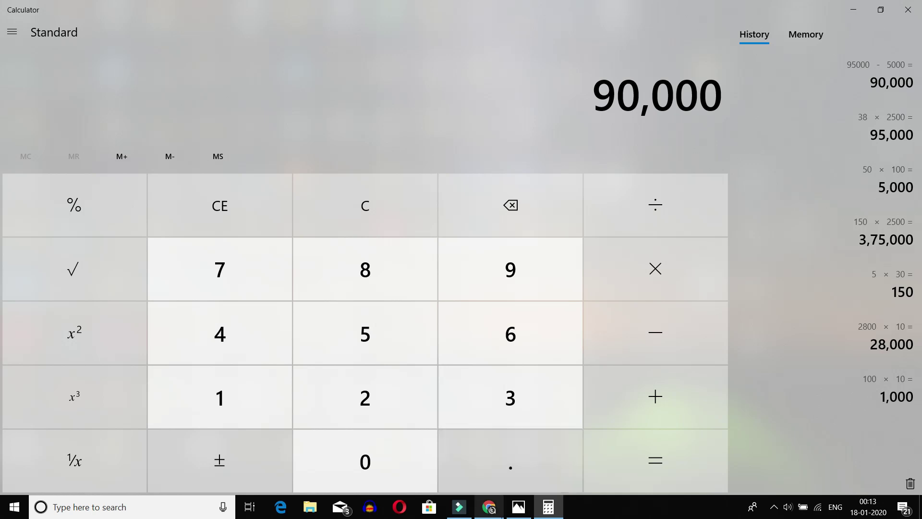
Step: Switch to the incognito browser window and look over the form and output area on the cc-gen.ga page
{"action": "left_click", "coordinate": [519, 507]}
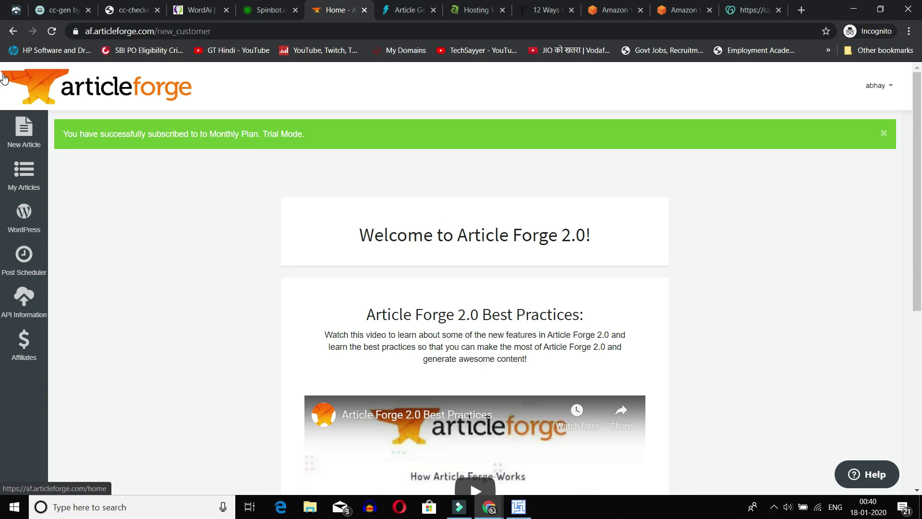
{"action": "left_click", "coordinate": [70, 6]}
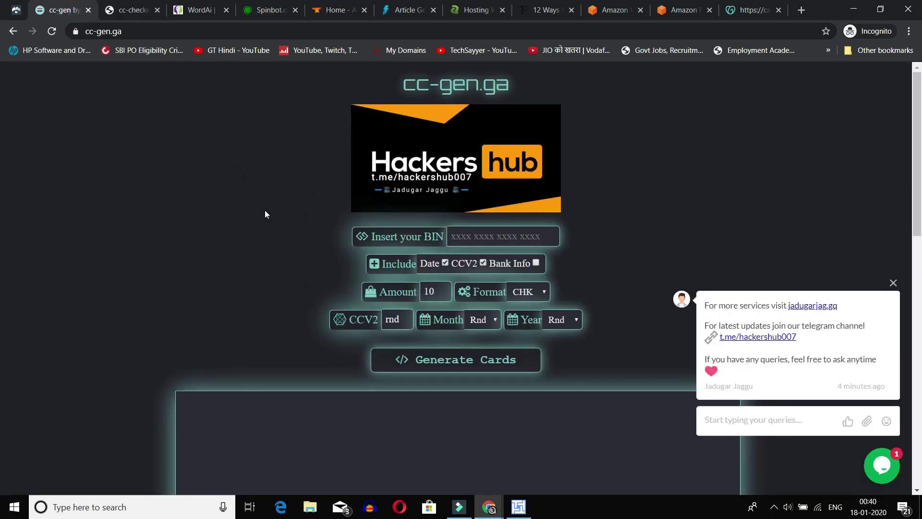
{"action": "scroll", "coordinate": [261, 226], "scroll_direction": "down", "scroll_amount": 10}
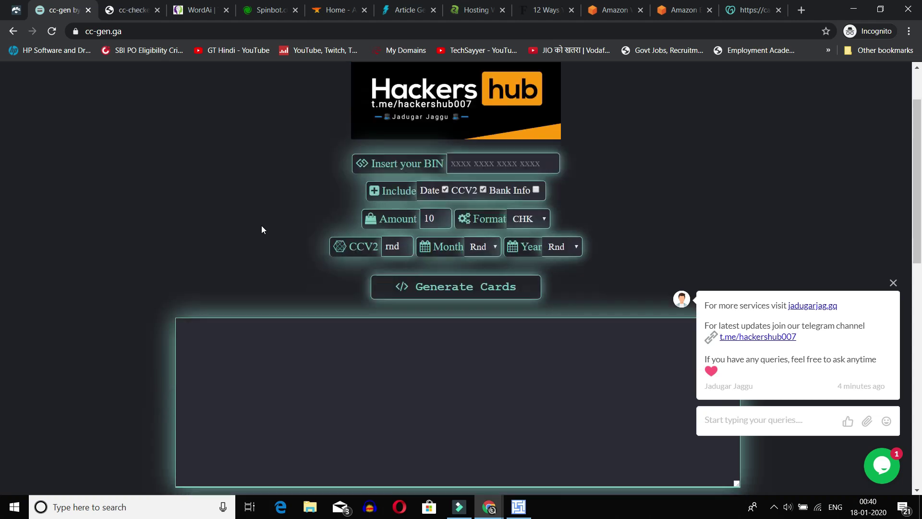
{"action": "scroll", "coordinate": [261, 225], "scroll_direction": "up", "scroll_amount": 2}
{"action": "scroll", "coordinate": [262, 228], "scroll_direction": "up", "scroll_amount": 6}
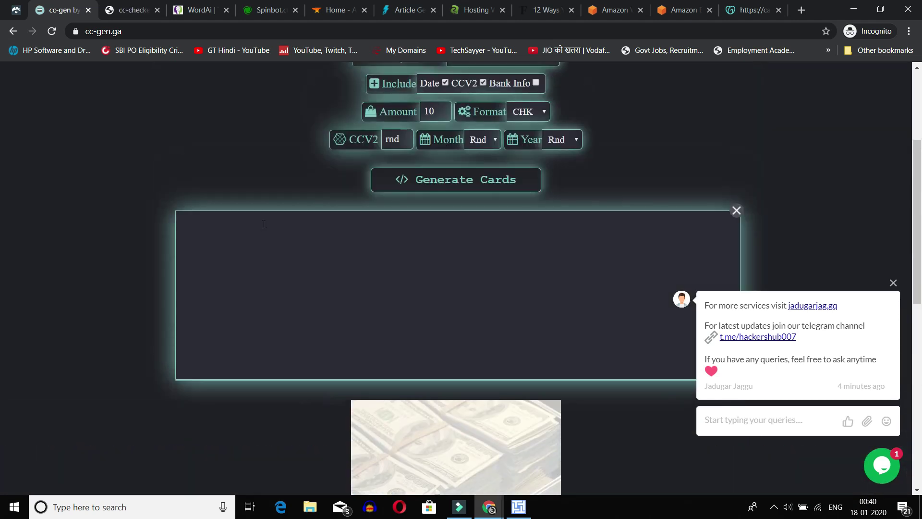
{"action": "scroll", "coordinate": [264, 224], "scroll_direction": "up", "scroll_amount": 4}
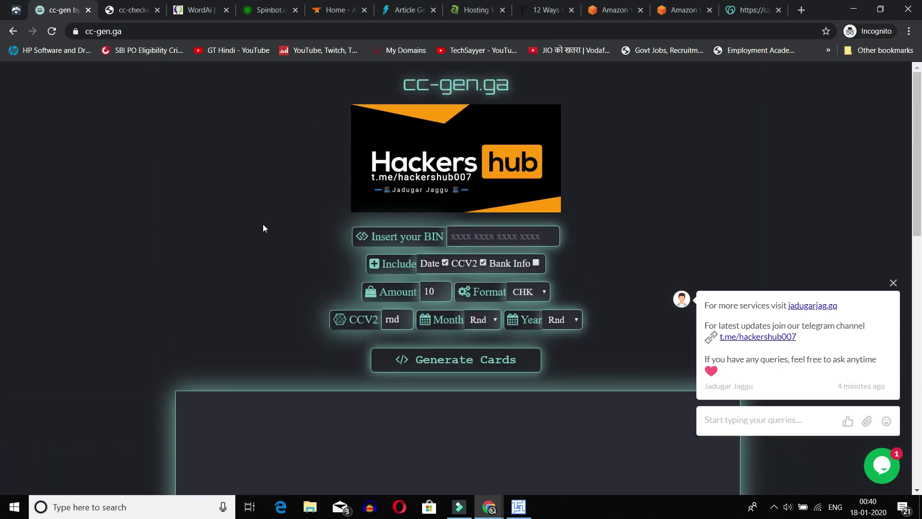
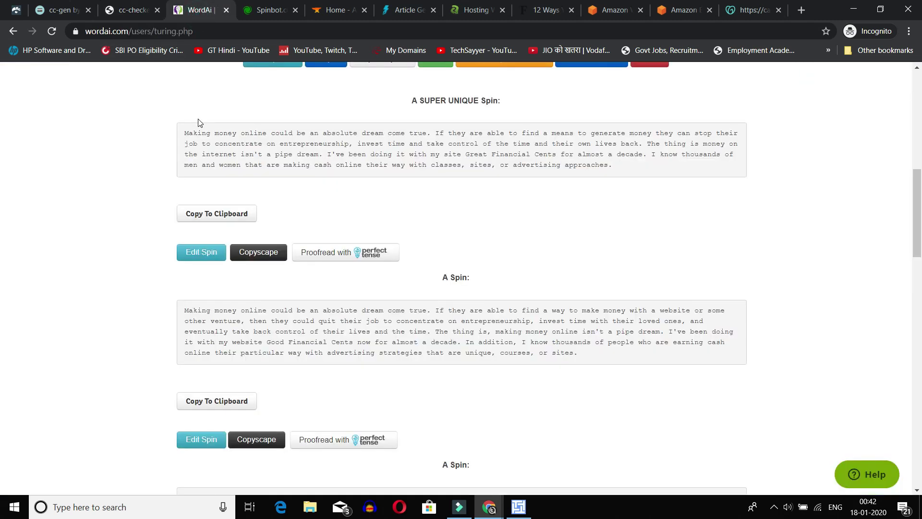
Step: Open the WordAi main page in a separate tab from the spun article's results page and bring it up
{"action": "scroll", "coordinate": [401, 160], "scroll_direction": "up", "scroll_amount": 10}
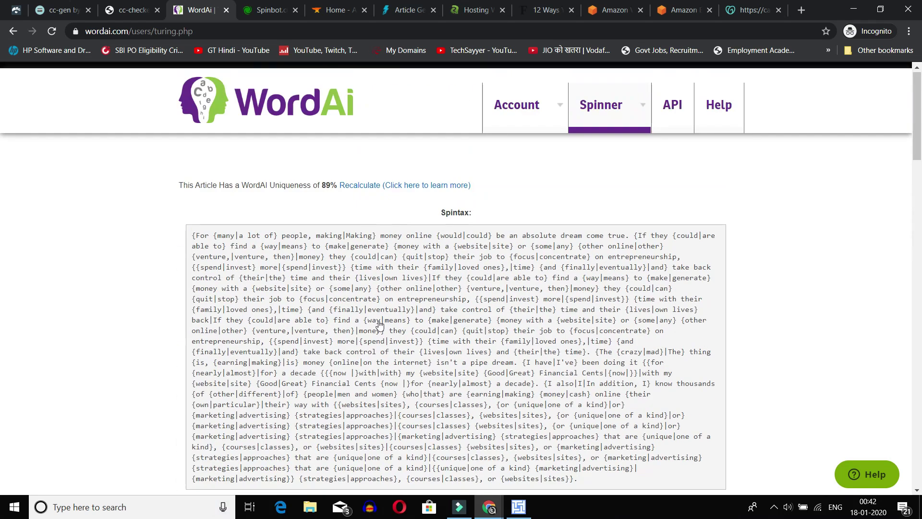
{"action": "middle_click", "coordinate": [322, 114]}
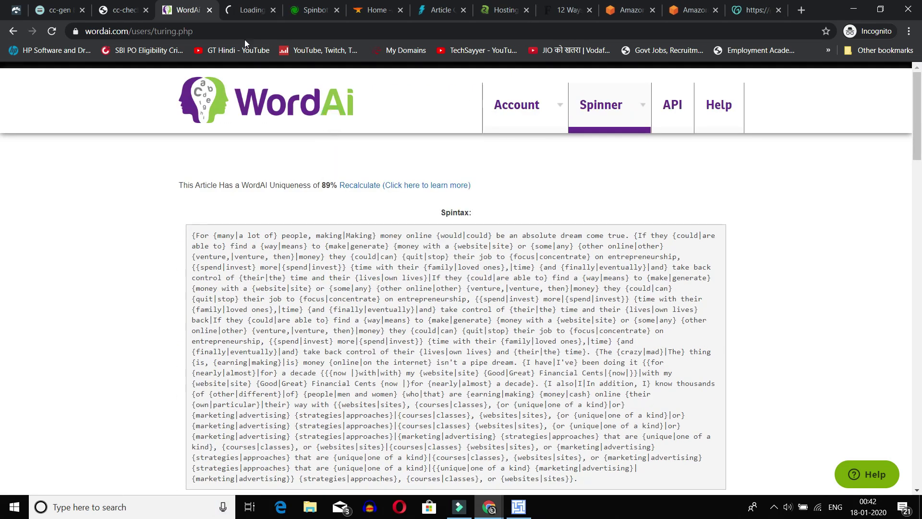
{"action": "left_click", "coordinate": [246, 9]}
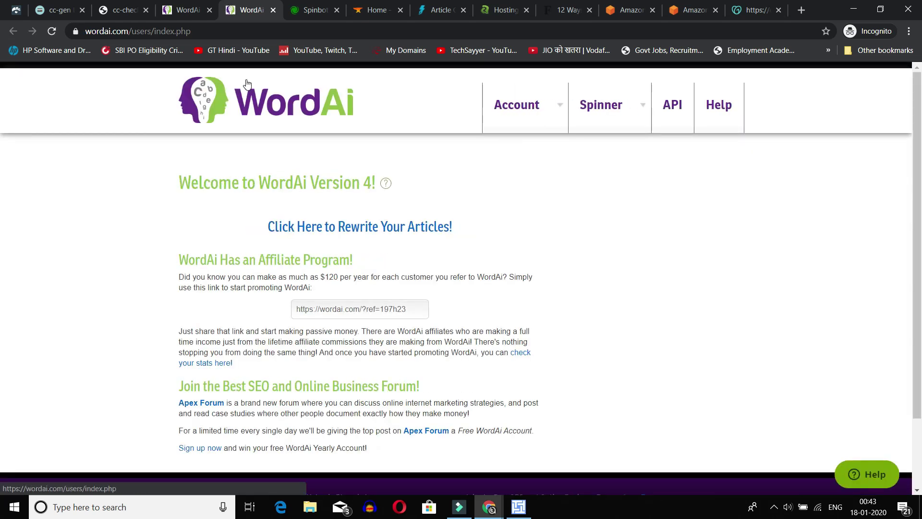
Step: Switch to the browser window with WhatsApp and load the WordAi site in a new tab
{"action": "mouse_move", "coordinate": [495, 497]}
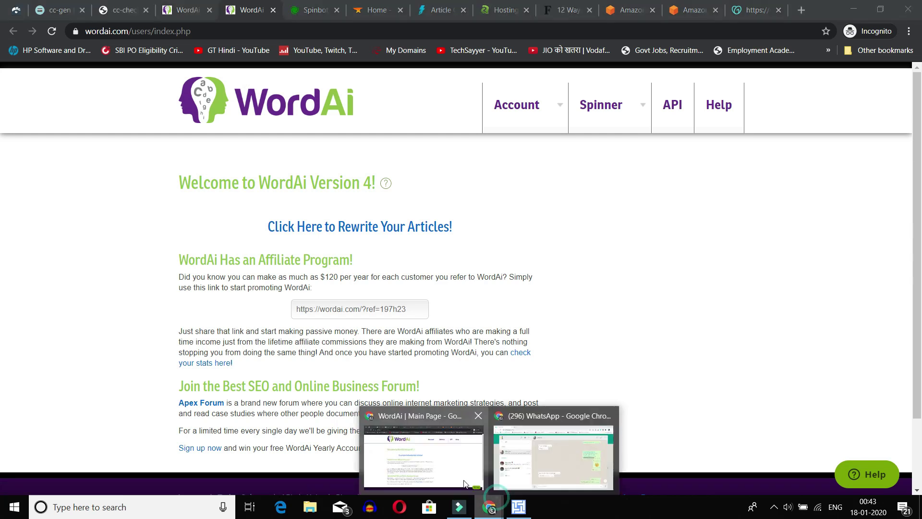
{"action": "left_click", "coordinate": [539, 469]}
{"action": "left_click", "coordinate": [162, 10]}
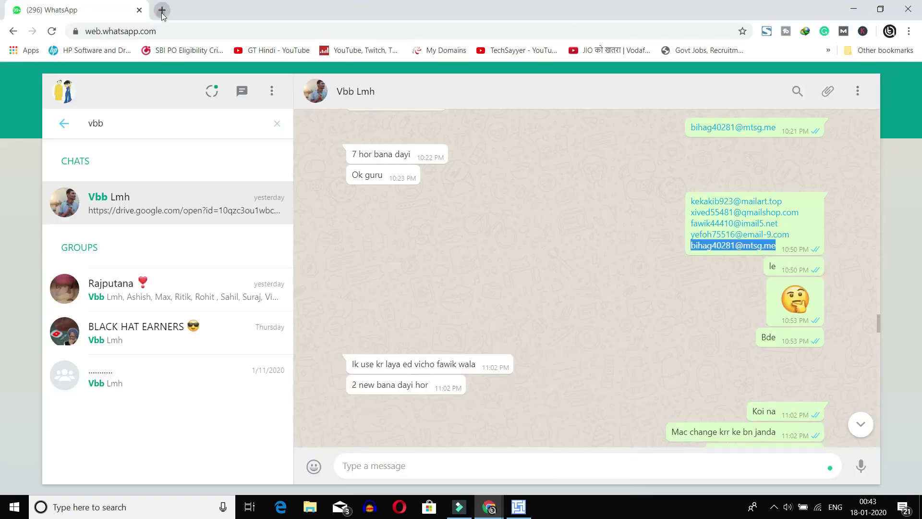
{"action": "left_click", "coordinate": [62, 10]}
{"action": "left_click", "coordinate": [170, 9]}
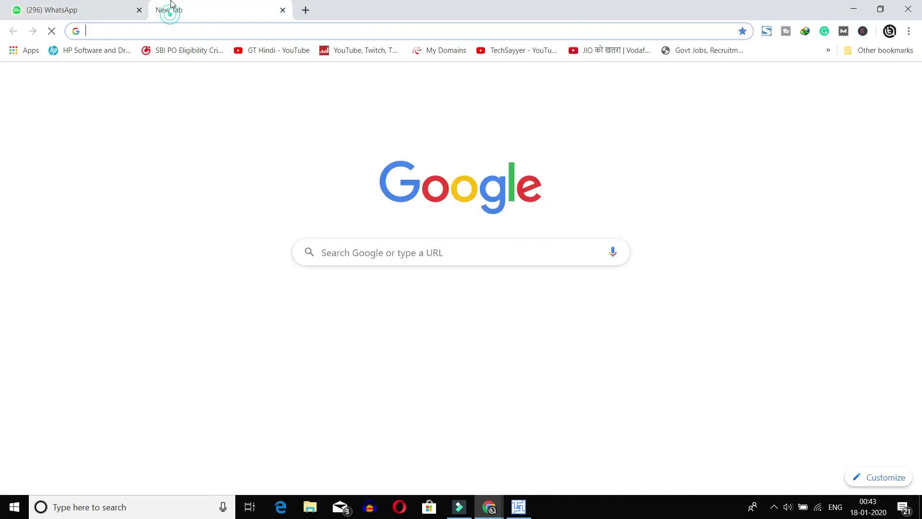
{"action": "left_click", "coordinate": [158, 29]}
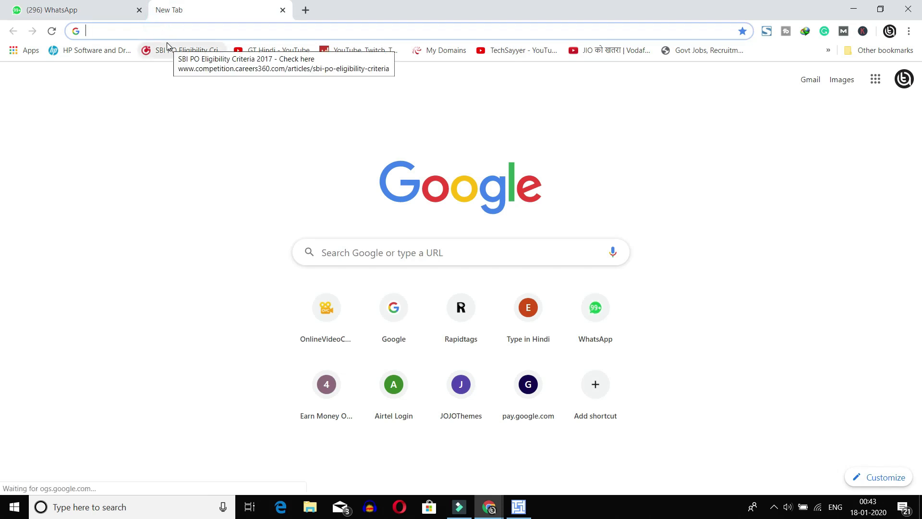
{"action": "type", "text": "wordai"}
{"action": "key", "text": "Return"}
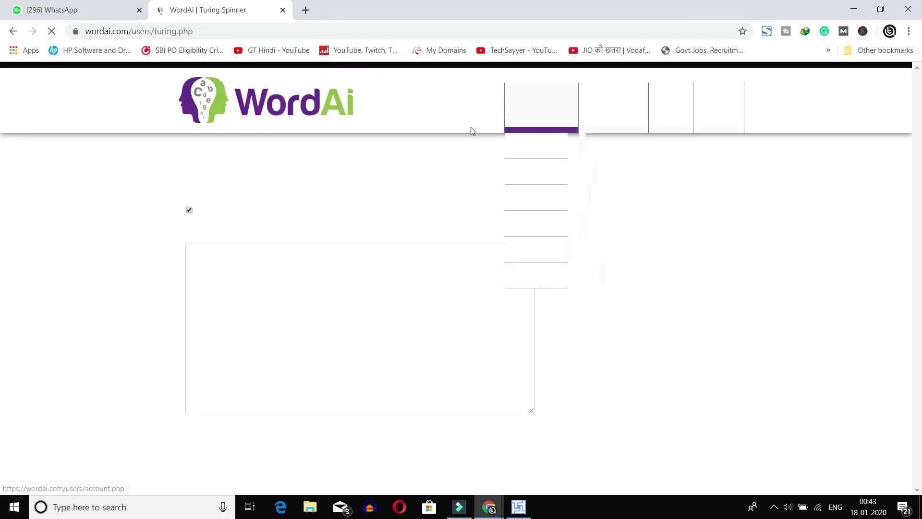
Step: Log out of the WordAi account from the Turing Spinner page and open the site's public home page
{"action": "scroll", "coordinate": [448, 352], "scroll_direction": "down", "scroll_amount": 5}
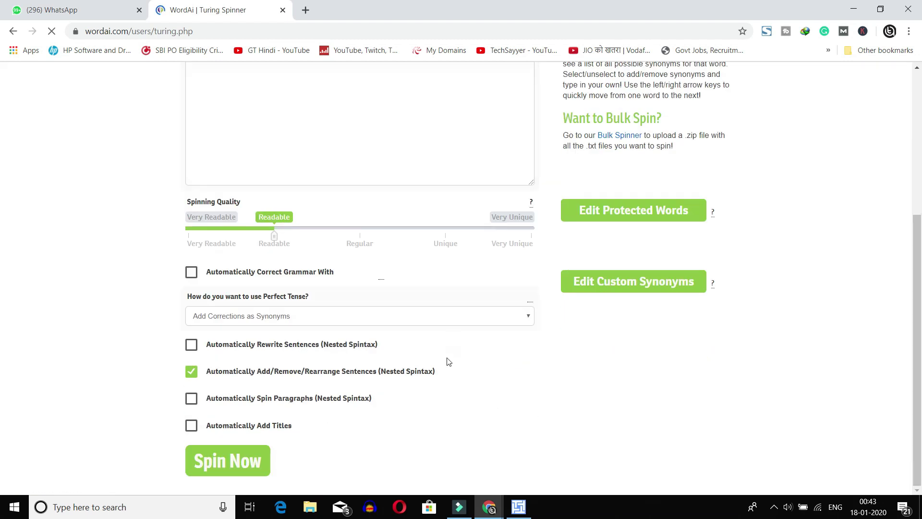
{"action": "scroll", "coordinate": [649, 312], "scroll_direction": "up", "scroll_amount": 5}
{"action": "scroll", "coordinate": [684, 303], "scroll_direction": "down", "scroll_amount": 5}
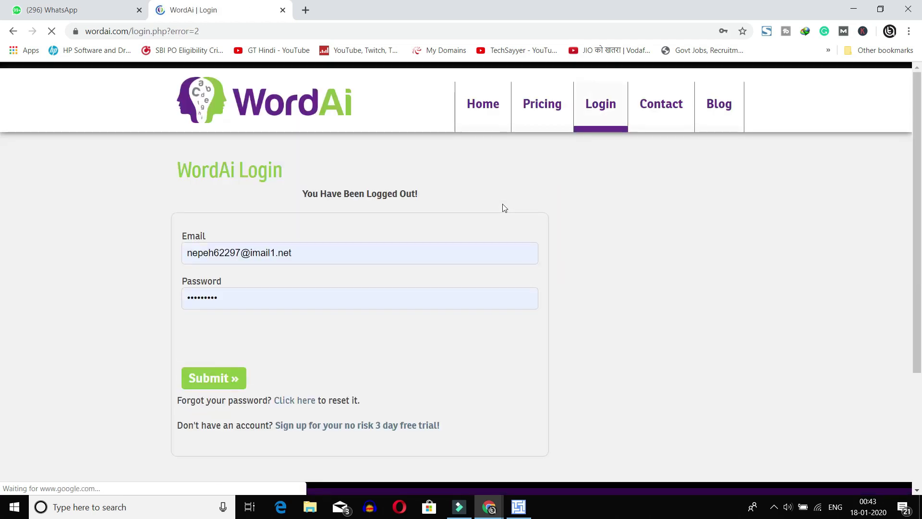
{"action": "left_click", "coordinate": [291, 114]}
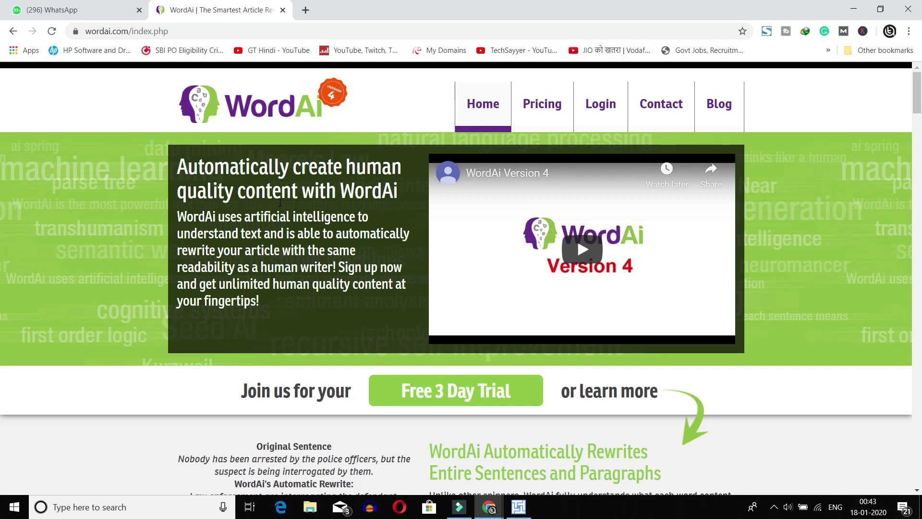
Step: Highlight the WordAi home page headline and read through the automatic rewriting examples and feature sections
{"action": "left_click_drag", "start_coordinate": [188, 166], "coordinate": [392, 196]}
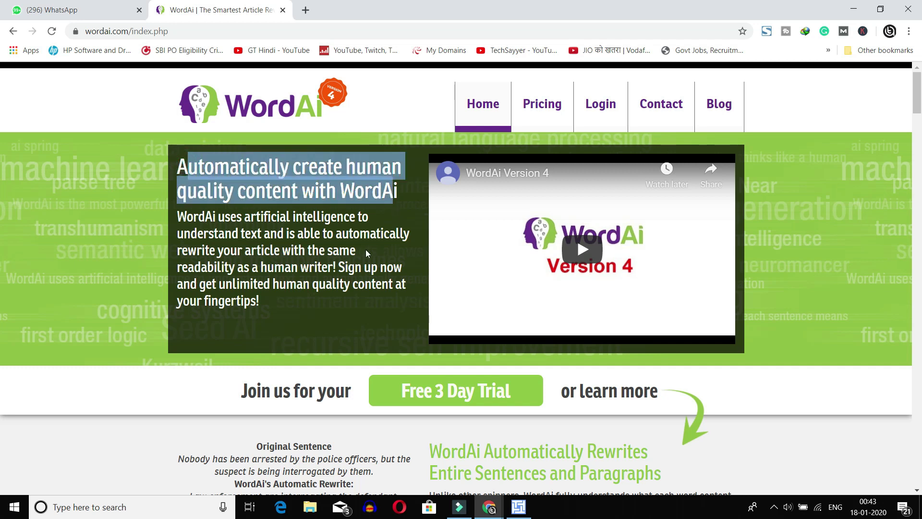
{"action": "scroll", "coordinate": [365, 250], "scroll_direction": "down", "scroll_amount": 4}
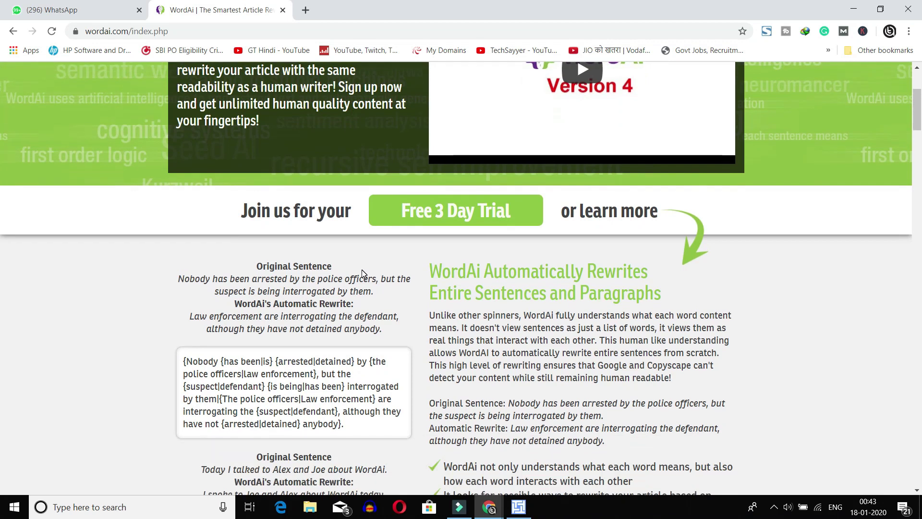
{"action": "scroll", "coordinate": [363, 273], "scroll_direction": "down", "scroll_amount": 3}
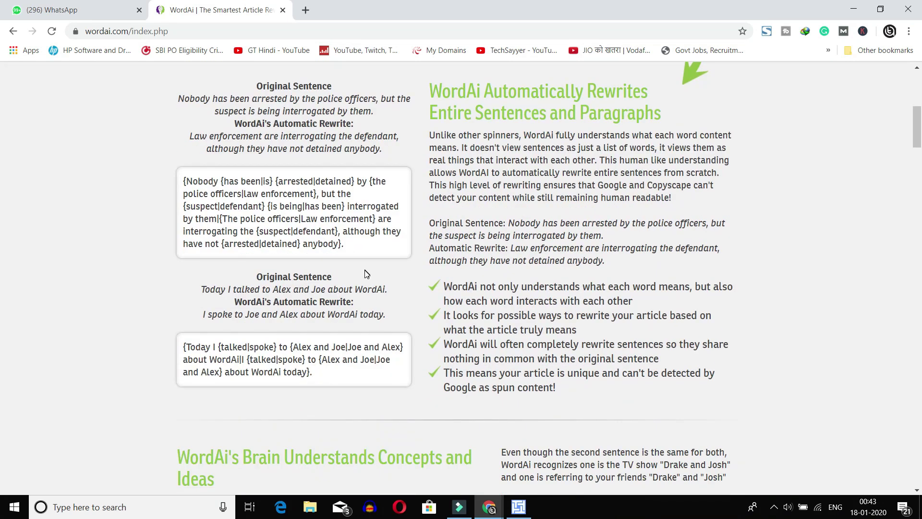
{"action": "scroll", "coordinate": [366, 273], "scroll_direction": "down", "scroll_amount": 8}
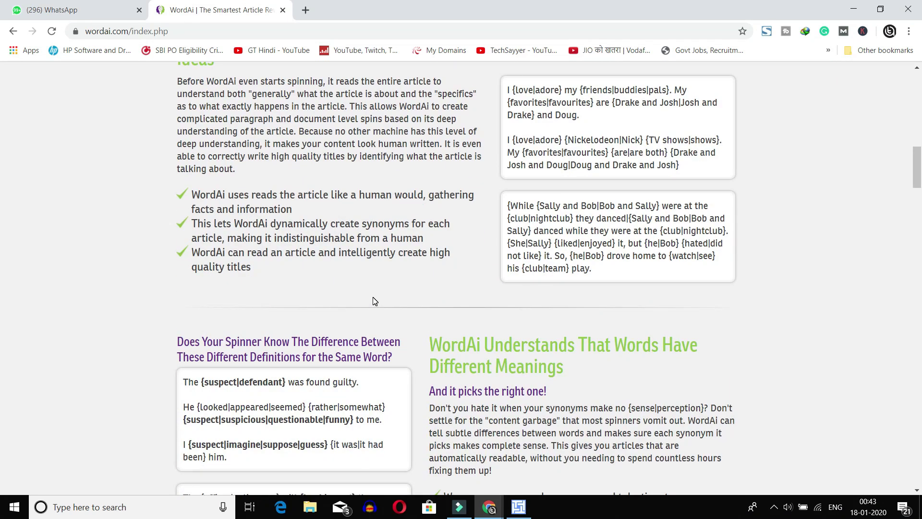
{"action": "scroll", "coordinate": [374, 301], "scroll_direction": "up", "scroll_amount": 16}
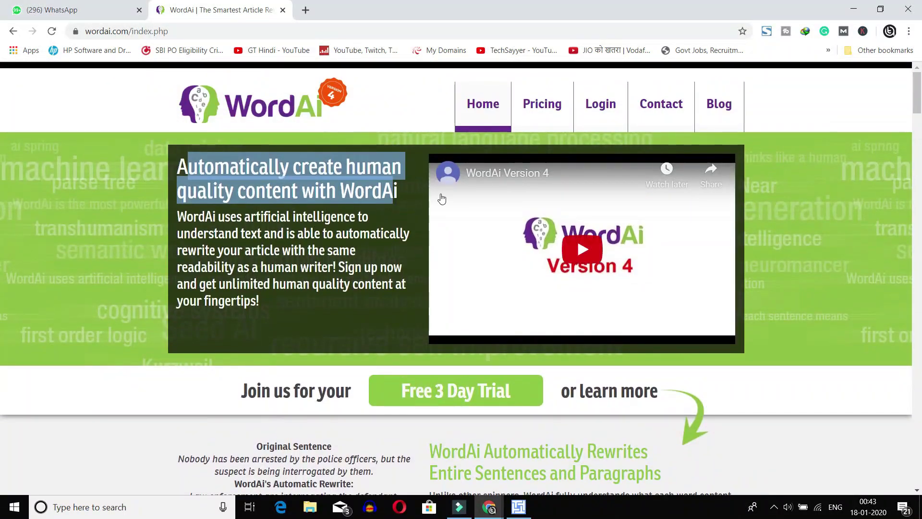
Step: Open WordAi's pricing page and examine the Monthly Turing Plan and Turing Yearly Plan, highlighting each plan's details
{"action": "left_click", "coordinate": [542, 113]}
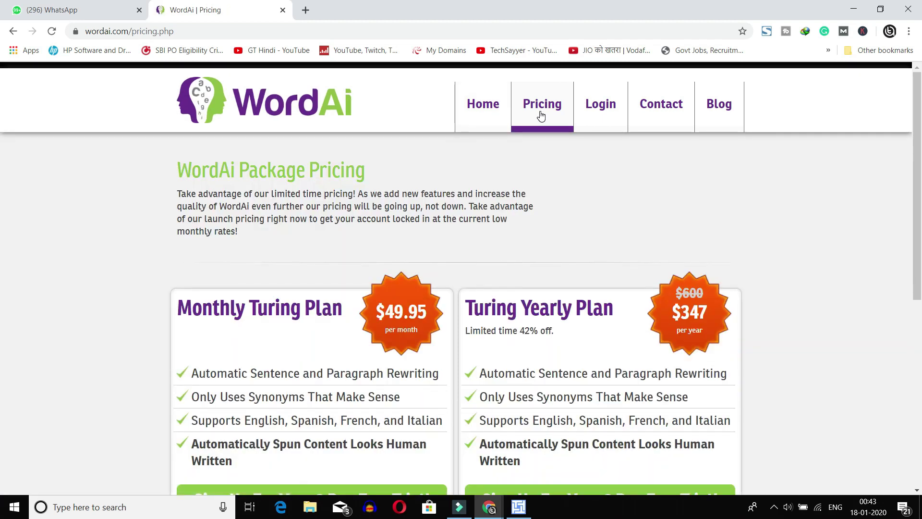
{"action": "scroll", "coordinate": [405, 181], "scroll_direction": "down", "scroll_amount": 2}
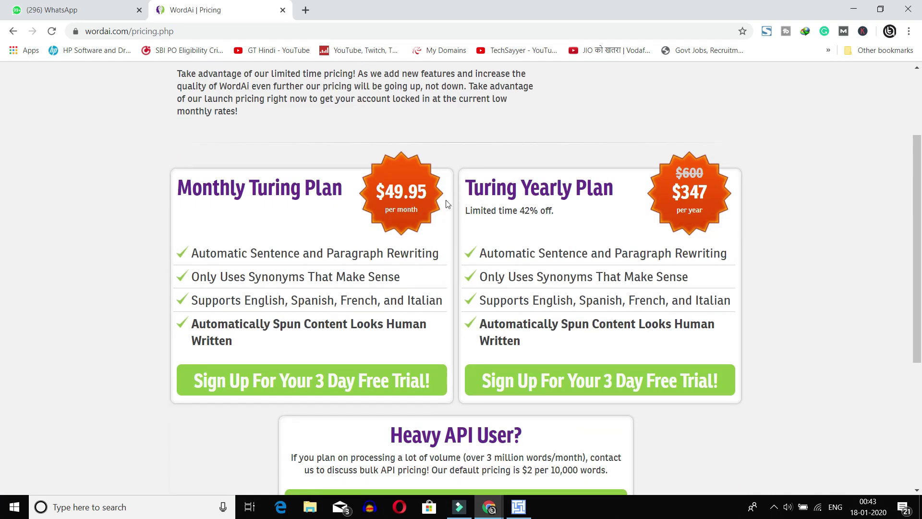
{"action": "left_click_drag", "start_coordinate": [128, 193], "coordinate": [438, 336]}
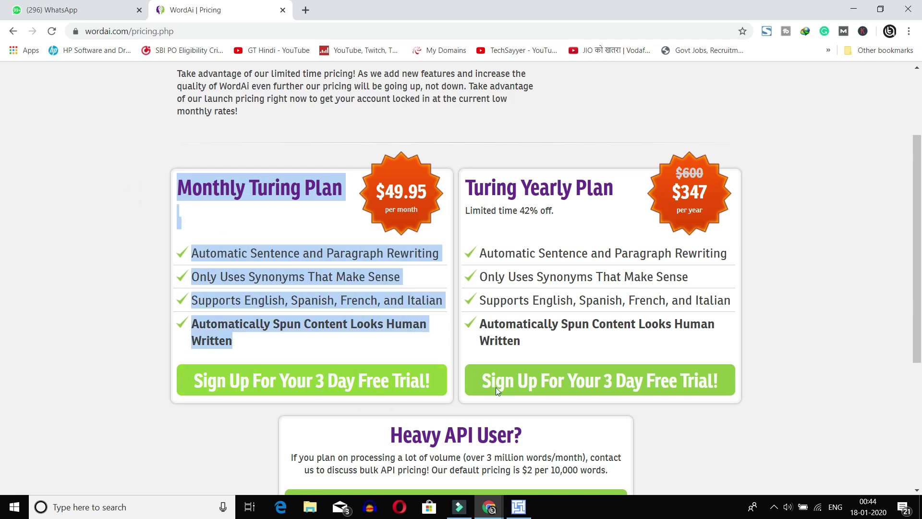
{"action": "left_click_drag", "start_coordinate": [484, 187], "coordinate": [715, 232]}
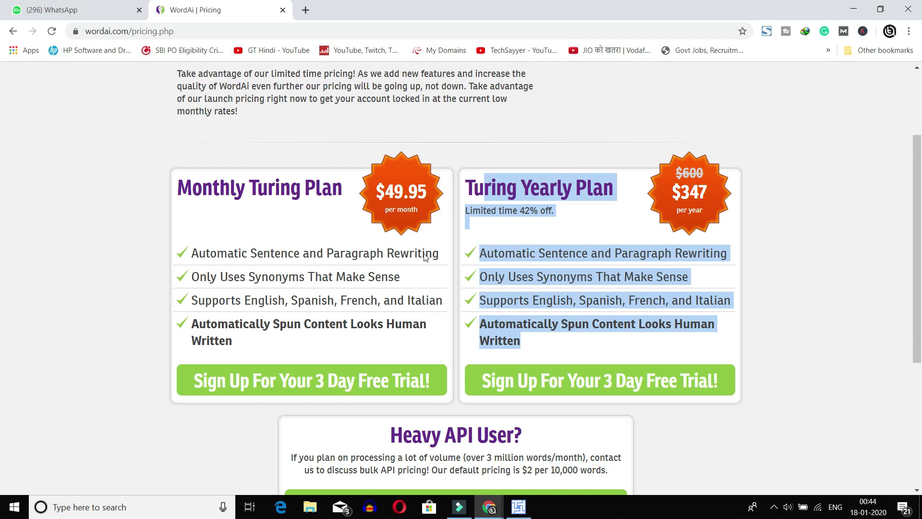
{"action": "scroll", "coordinate": [424, 246], "scroll_direction": "down", "scroll_amount": 4}
{"action": "scroll", "coordinate": [427, 252], "scroll_direction": "up", "scroll_amount": 3}
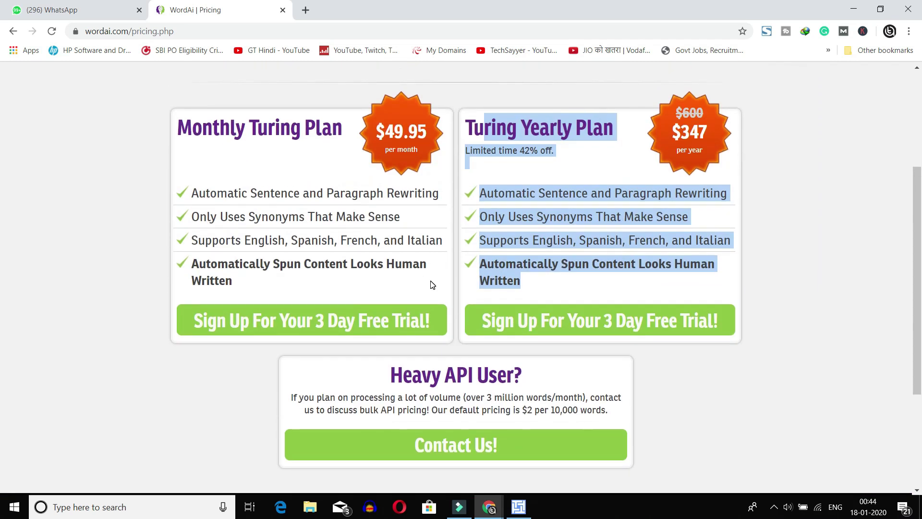
Step: Switch from the WordAi pricing page to the incognito browser window and open the Forbes article about making money online
{"action": "scroll", "coordinate": [263, 238], "scroll_direction": "down", "scroll_amount": 1}
{"action": "scroll", "coordinate": [264, 238], "scroll_direction": "up", "scroll_amount": 5}
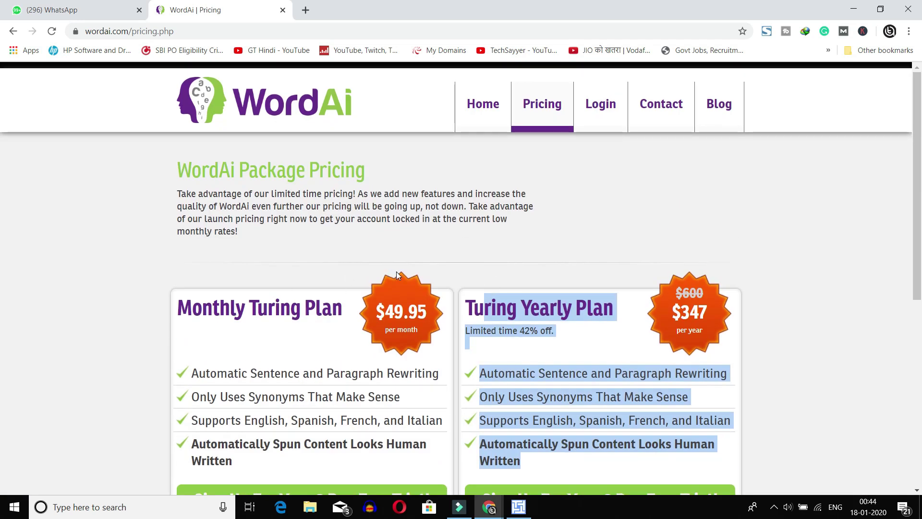
{"action": "right_click", "coordinate": [491, 510]}
{"action": "left_click", "coordinate": [490, 509]}
{"action": "mouse_move", "coordinate": [479, 503]}
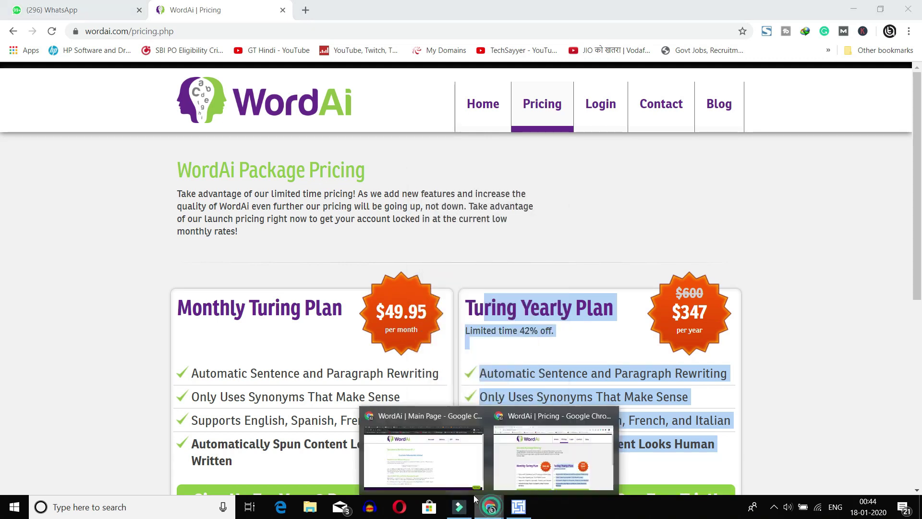
{"action": "left_click", "coordinate": [450, 468]}
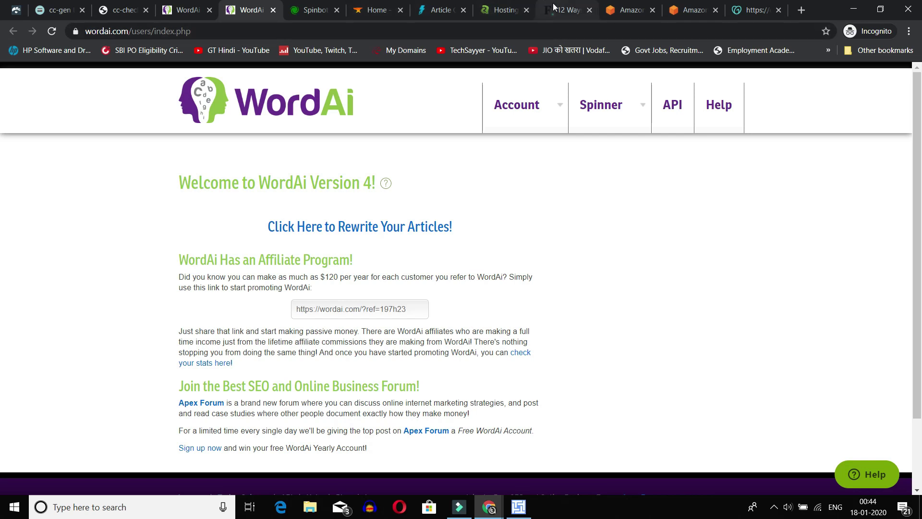
{"action": "left_click", "coordinate": [538, 18]}
Step: Highlight the Forbes article's introduction from "come true" through the end of the second paragraph
{"action": "left_click", "coordinate": [298, 231]}
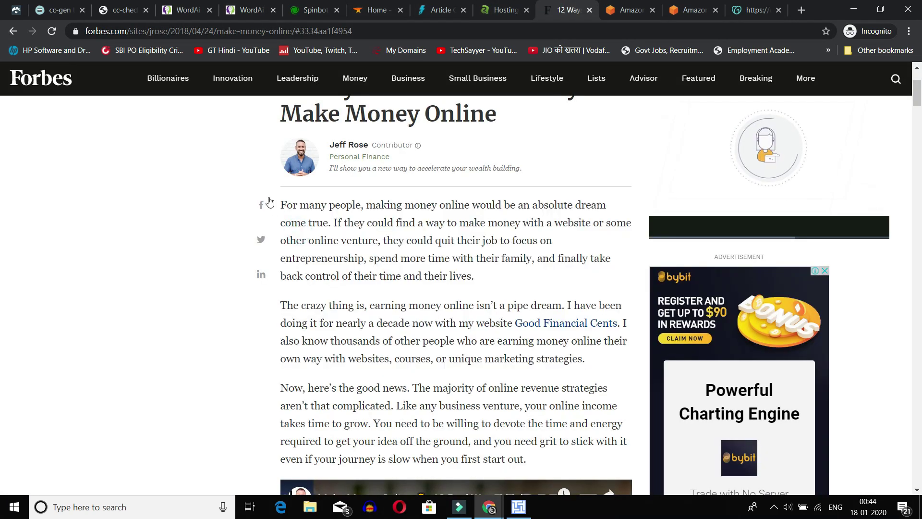
{"action": "key", "text": "shift+Down"}
{"action": "key", "text": "shift+Down"}
{"action": "key", "text": "shift+Down"}
{"action": "key", "text": "shift+Down"}
{"action": "key", "text": "shift+Down"}
{"action": "key", "text": "shift+Down"}
{"action": "key", "text": "shift+Down"}
{"action": "key", "text": "shift+Down"}
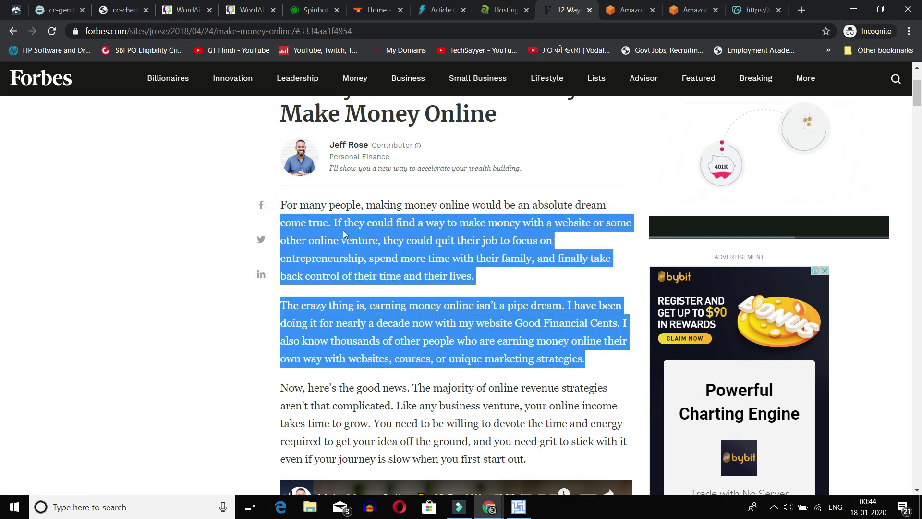
Step: Clear the selection and highlight the article's first paragraph again, extending into the line starting "The crazy thing is"
{"action": "left_click", "coordinate": [307, 206]}
{"action": "left_click_drag", "start_coordinate": [276, 214], "coordinate": [395, 276]}
{"action": "left_click", "coordinate": [273, 235]}
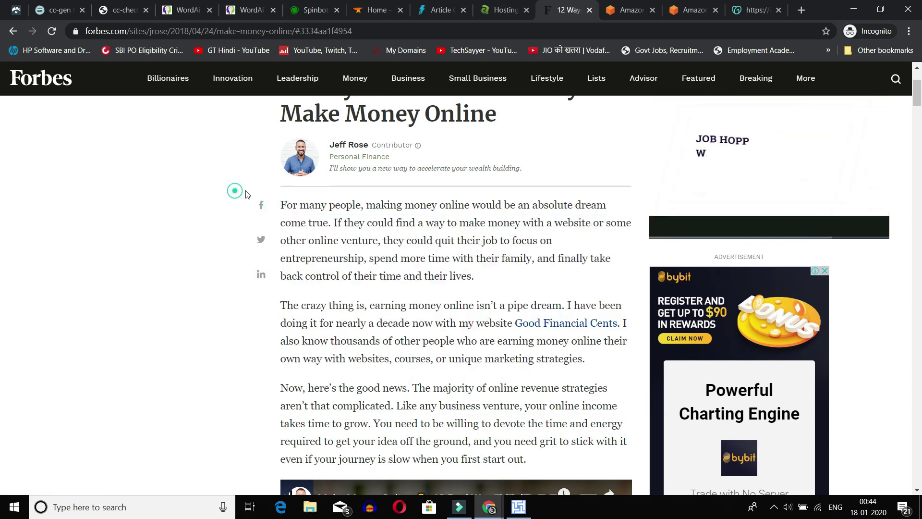
{"action": "left_click_drag", "start_coordinate": [276, 213], "coordinate": [476, 286]}
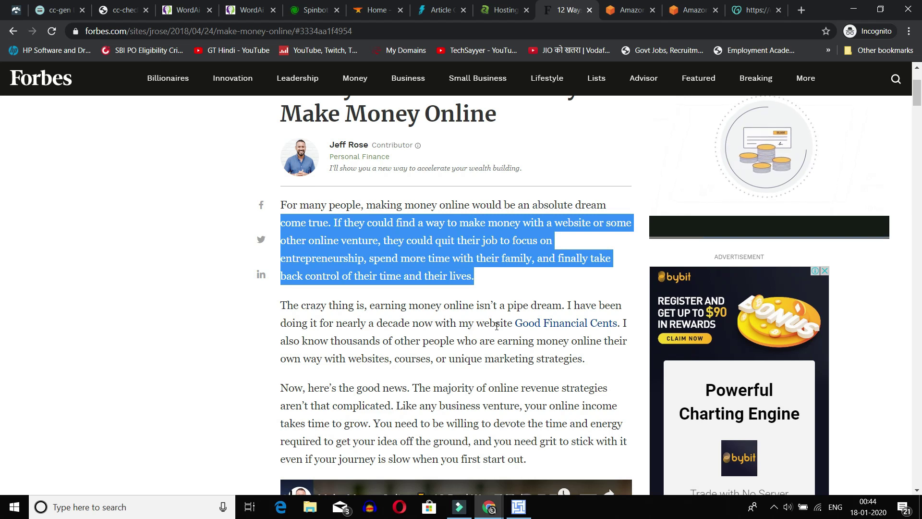
{"action": "left_click", "coordinate": [318, 224]}
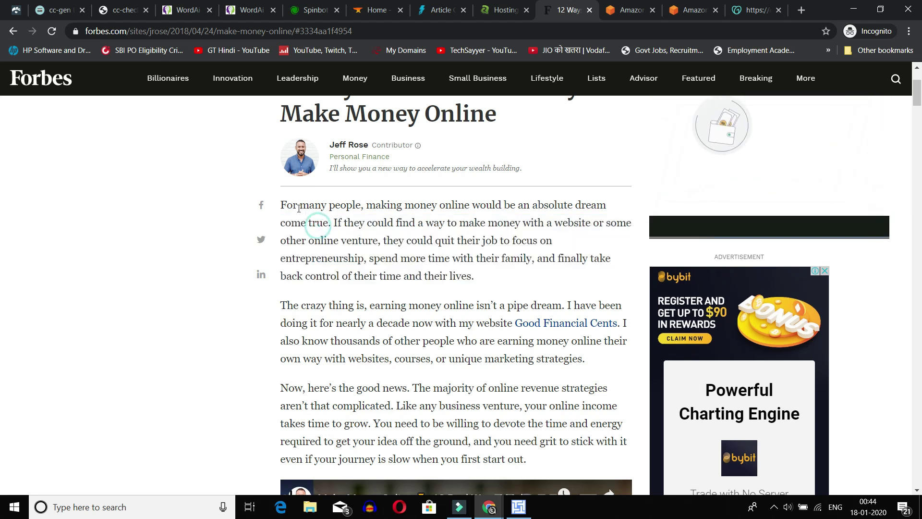
{"action": "left_click_drag", "start_coordinate": [280, 215], "coordinate": [505, 307]}
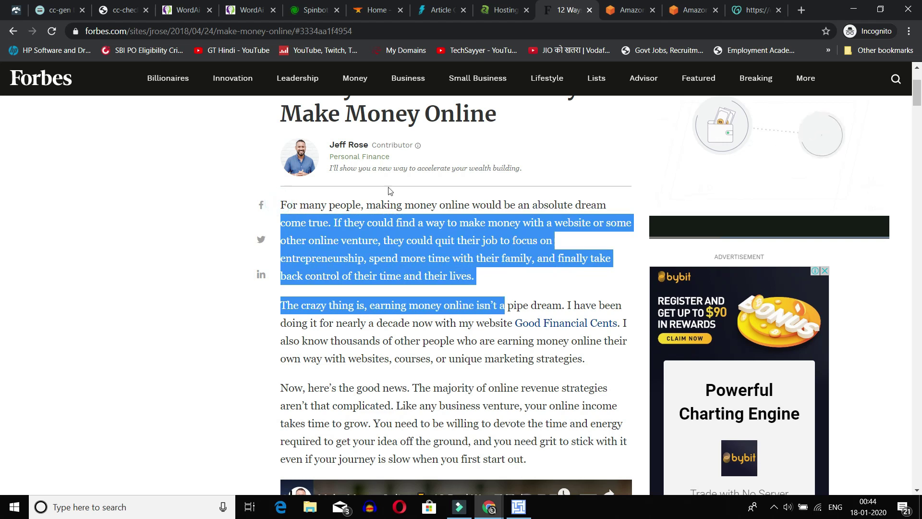
Step: Open WordAi's Turing Spinner results and examine the Spintax block and the Super Unique Spin of the article
{"action": "left_click", "coordinate": [191, 4]}
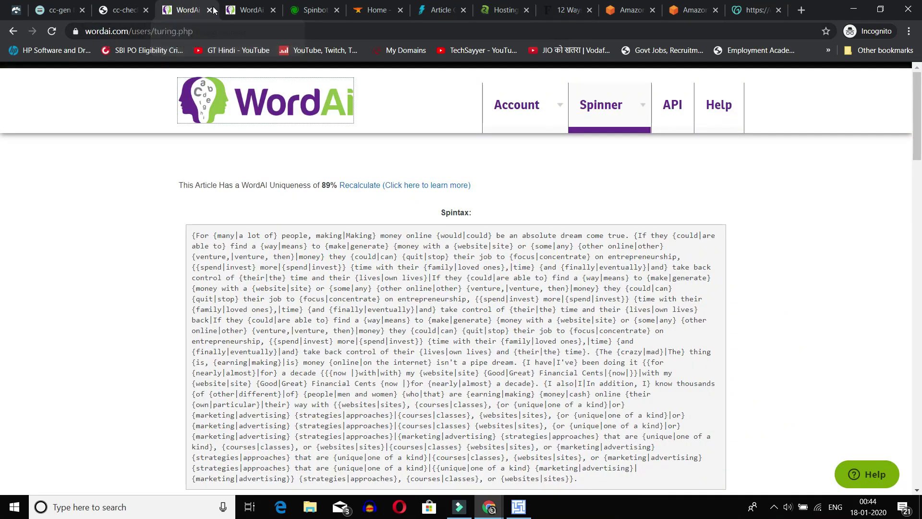
{"action": "left_click", "coordinate": [295, 6]}
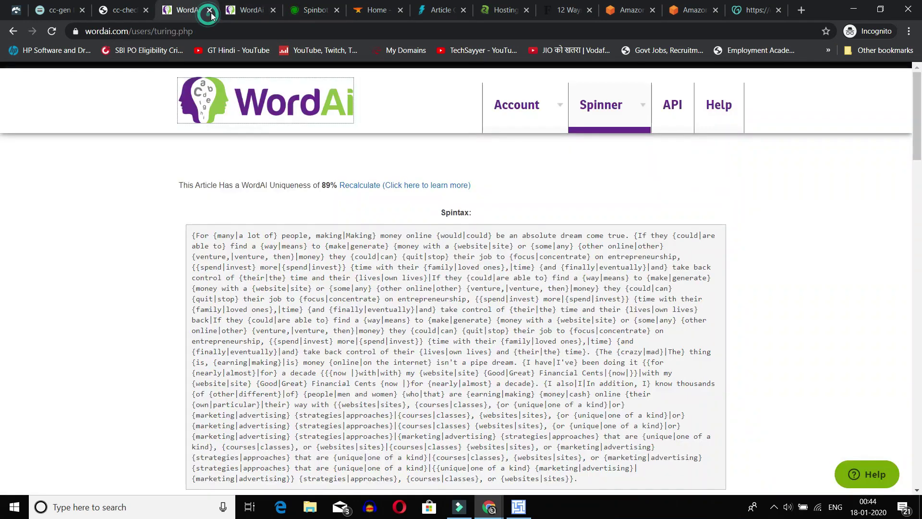
{"action": "left_click", "coordinate": [185, 9]}
{"action": "scroll", "coordinate": [221, 261], "scroll_direction": "down", "scroll_amount": 7}
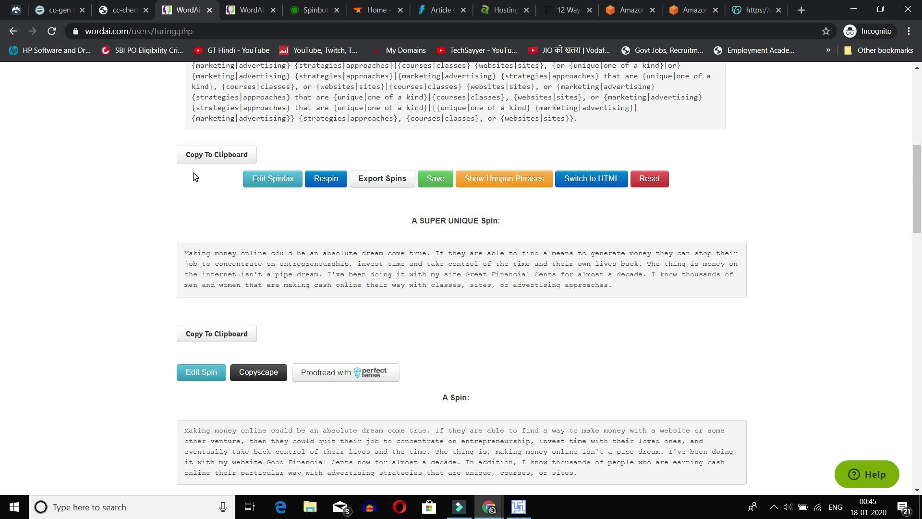
{"action": "scroll", "coordinate": [224, 181], "scroll_direction": "up", "scroll_amount": 7}
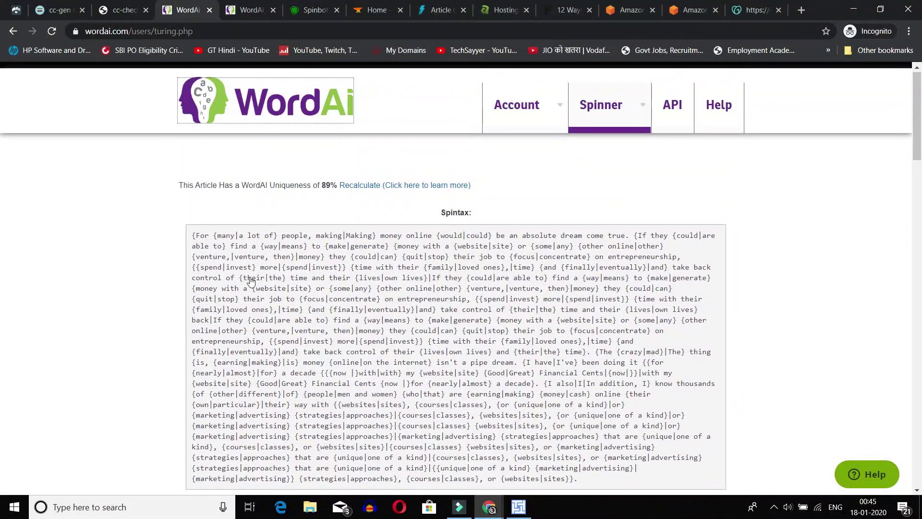
{"action": "scroll", "coordinate": [233, 216], "scroll_direction": "down", "scroll_amount": 2}
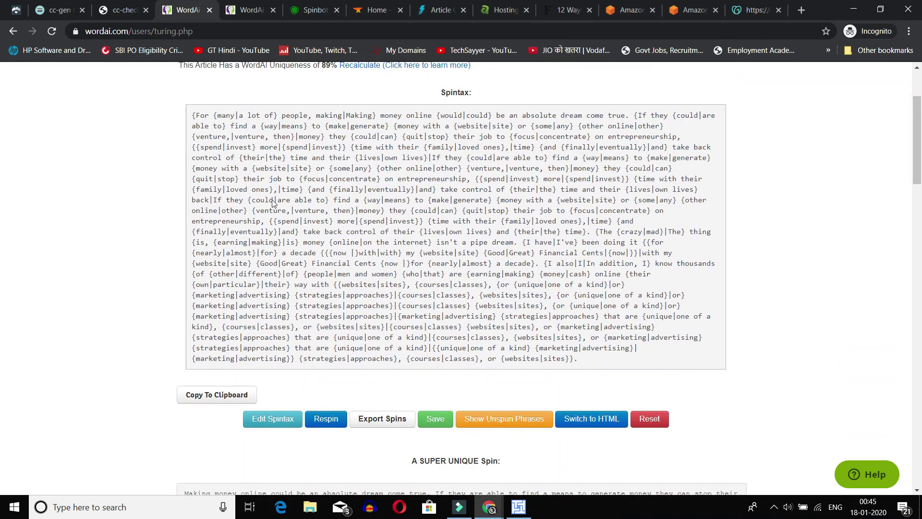
{"action": "left_click", "coordinate": [222, 120]}
{"action": "scroll", "coordinate": [516, 259], "scroll_direction": "down", "scroll_amount": 5}
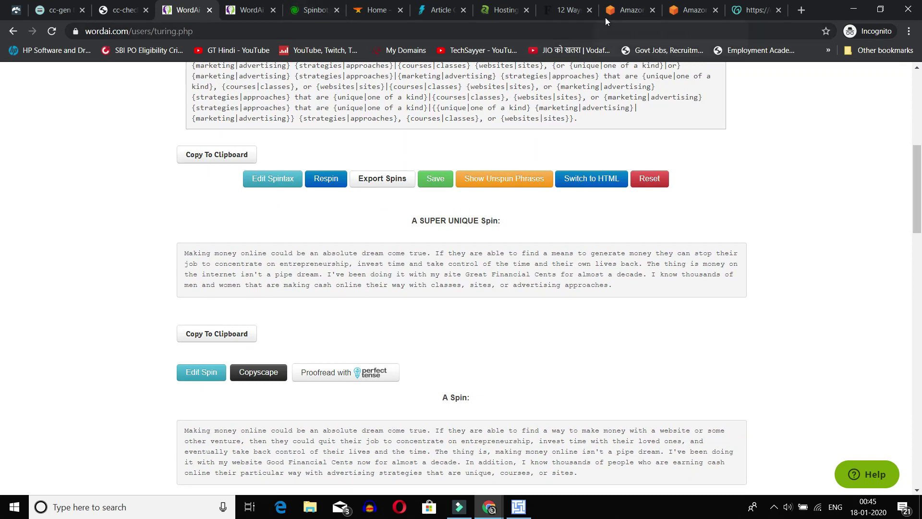
Step: Compare the opening sentences of the Forbes article with WordAi's Super Unique Spin, switching between the two pages
{"action": "left_click", "coordinate": [567, 10]}
{"action": "left_click", "coordinate": [470, 248]}
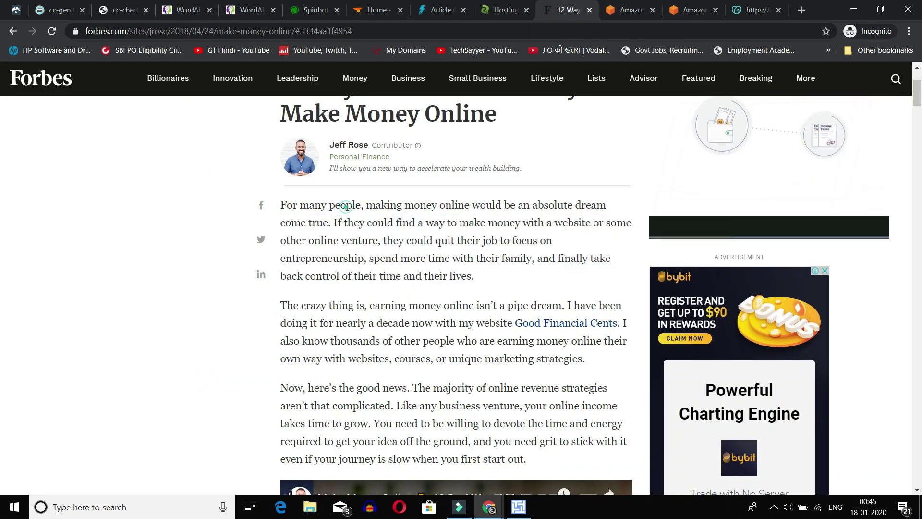
{"action": "left_click", "coordinate": [186, 10]}
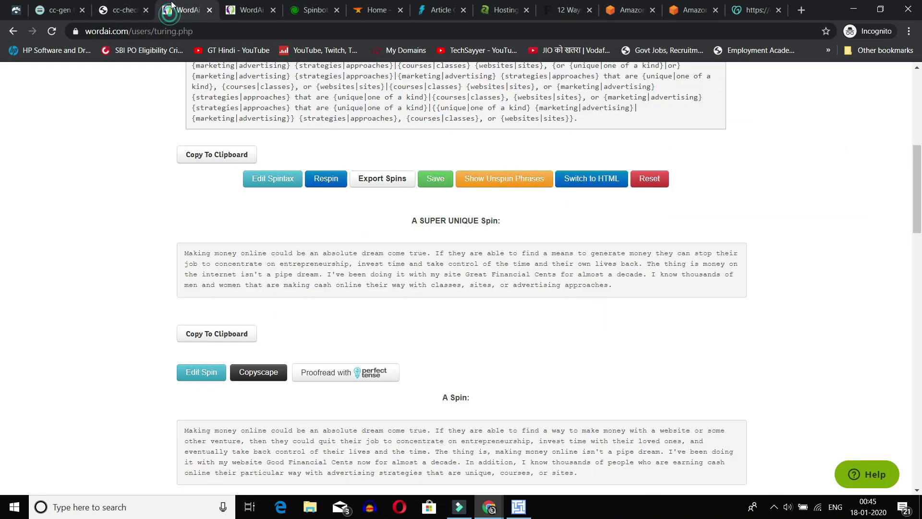
{"action": "left_click", "coordinate": [185, 258]}
{"action": "left_click", "coordinate": [560, 12]}
{"action": "left_click_drag", "start_coordinate": [287, 200], "coordinate": [355, 223]}
{"action": "left_click", "coordinate": [421, 224]}
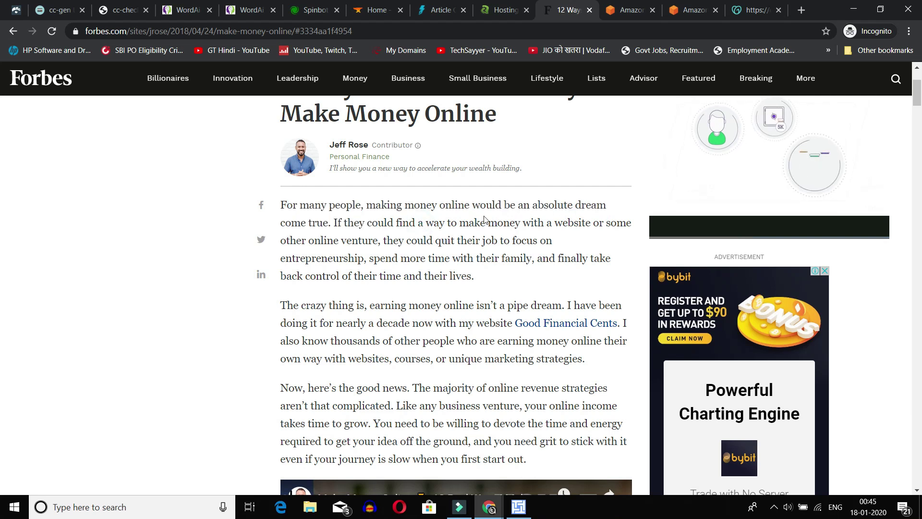
{"action": "left_click", "coordinate": [240, 6]}
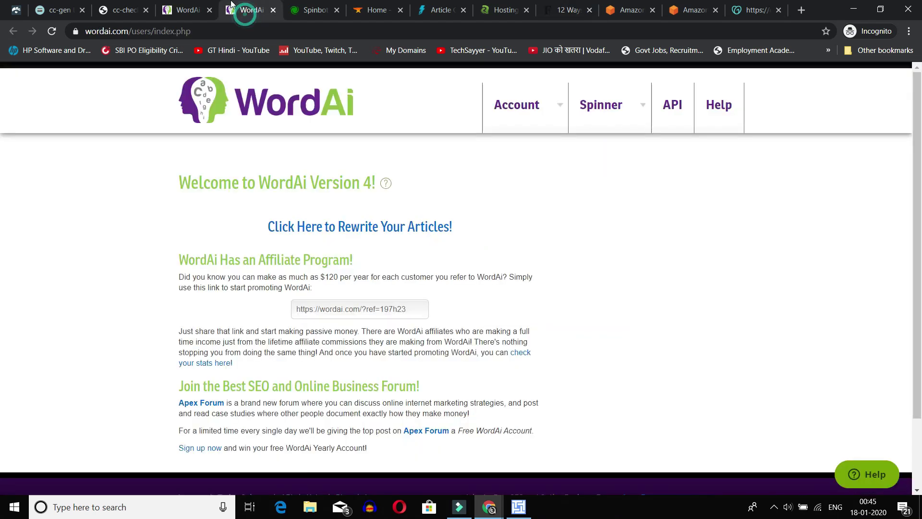
{"action": "left_click", "coordinate": [185, 9]}
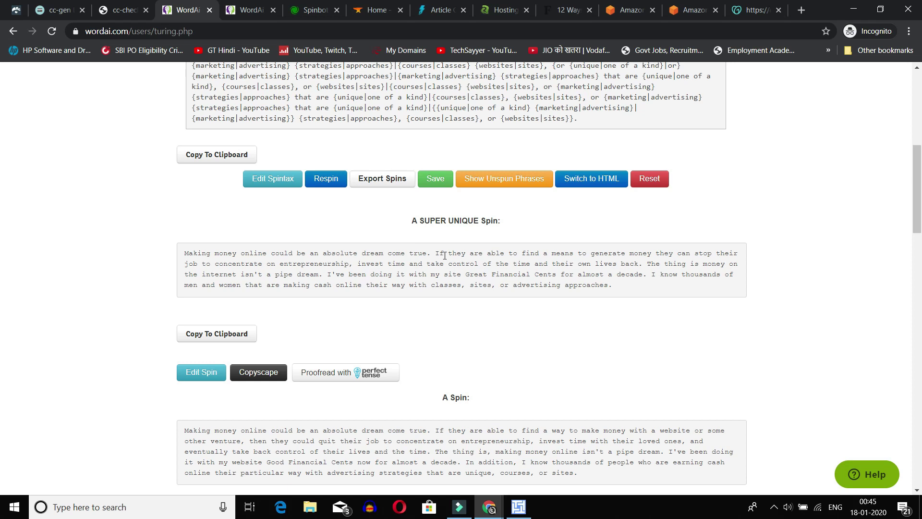
Step: Open Spinbot, compare its entered text with the rewritten text, and highlight the opening sentences of the rewritten version
{"action": "left_click", "coordinate": [312, 9]}
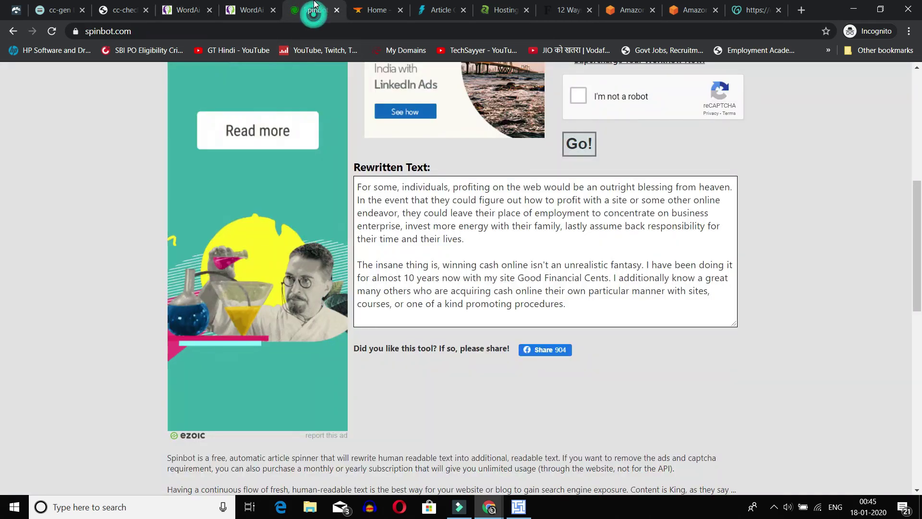
{"action": "scroll", "coordinate": [442, 258], "scroll_direction": "up", "scroll_amount": 7}
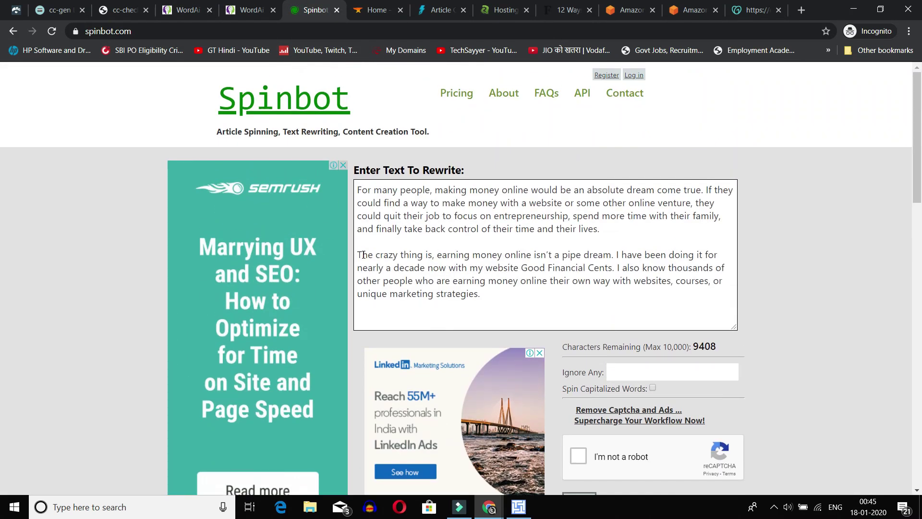
{"action": "scroll", "coordinate": [385, 256], "scroll_direction": "down", "scroll_amount": 6}
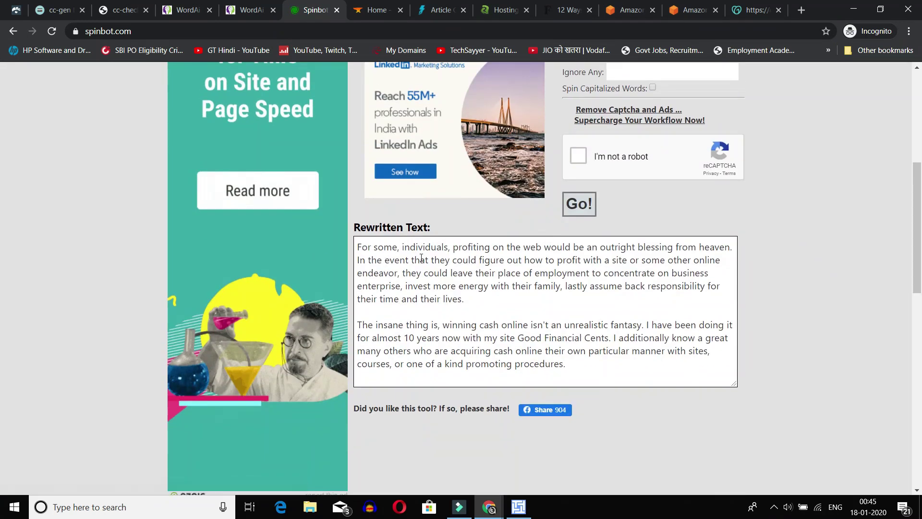
{"action": "scroll", "coordinate": [366, 247], "scroll_direction": "up", "scroll_amount": 6}
{"action": "scroll", "coordinate": [411, 96], "scroll_direction": "down", "scroll_amount": 1}
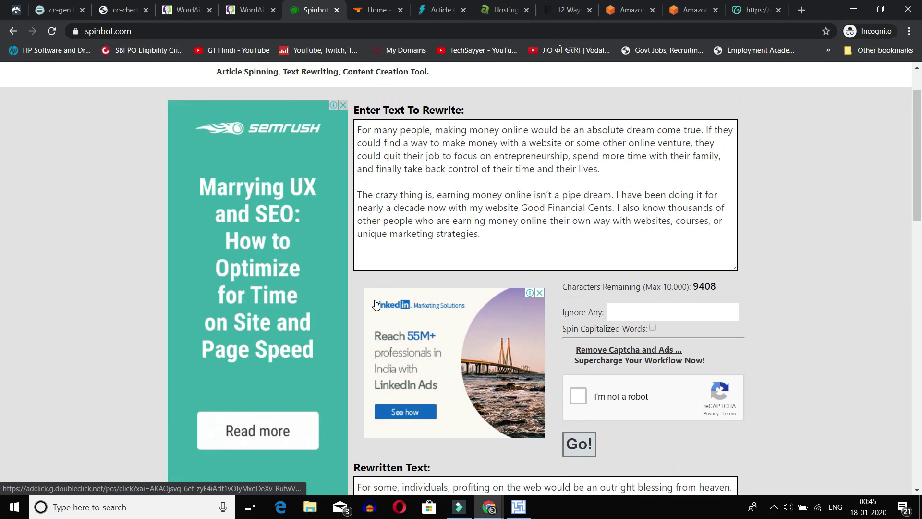
{"action": "scroll", "coordinate": [376, 305], "scroll_direction": "down", "scroll_amount": 6}
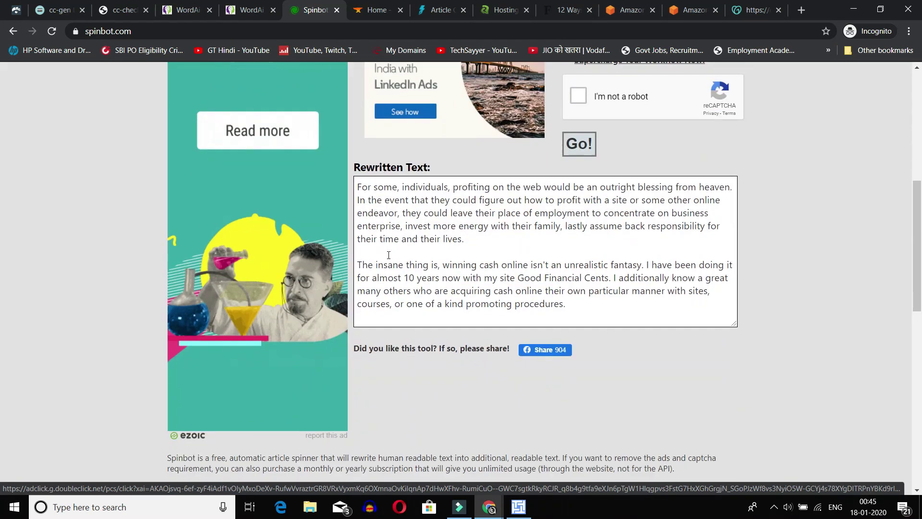
{"action": "left_click_drag", "start_coordinate": [359, 189], "coordinate": [508, 199]}
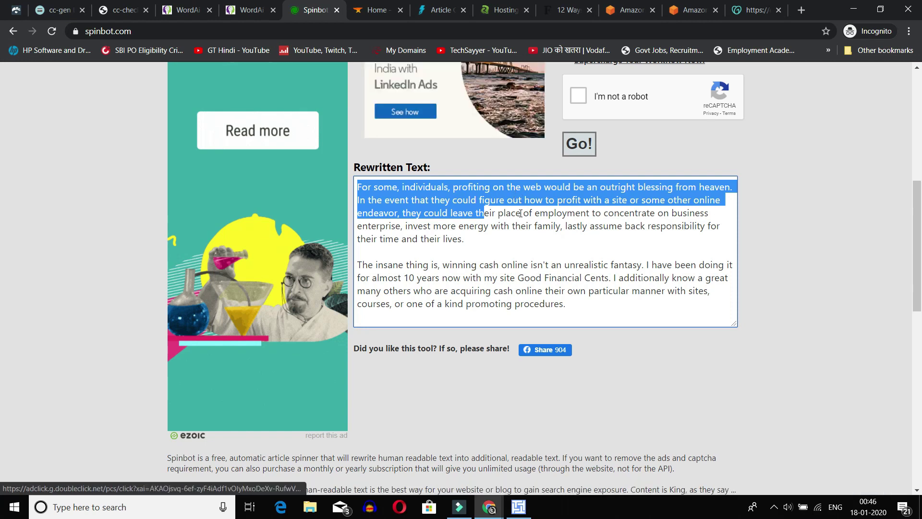
{"action": "left_click", "coordinate": [519, 203]}
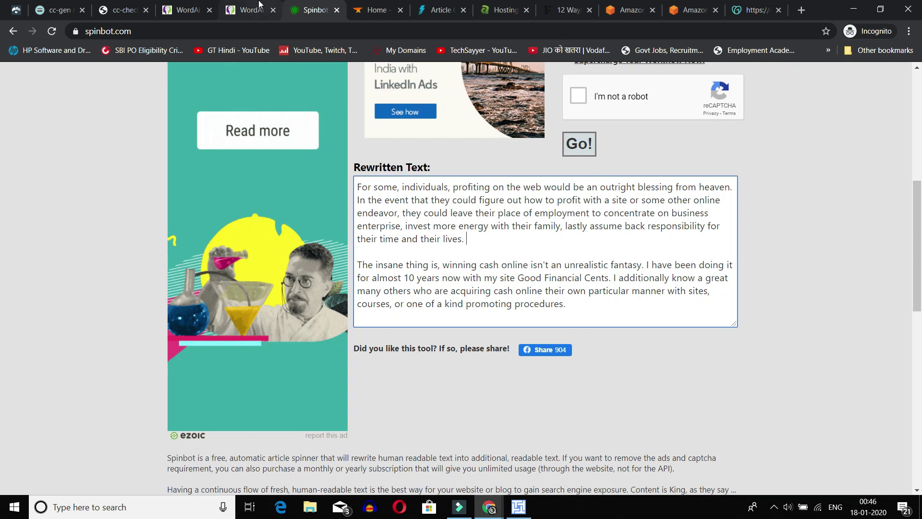
Step: Return to the WordAi spinner results and highlight the Super Unique Spin from "If they are able" to its end
{"action": "left_click", "coordinate": [246, 10]}
{"action": "scroll", "coordinate": [294, 228], "scroll_direction": "down", "scroll_amount": 1}
{"action": "key", "text": "ctrl+shift+Tab"}
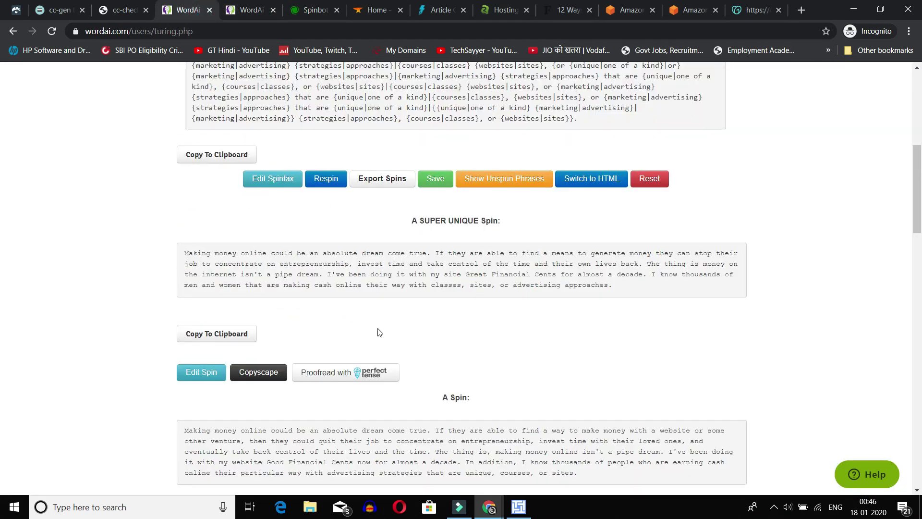
{"action": "scroll", "coordinate": [555, 261], "scroll_direction": "down", "scroll_amount": 2}
{"action": "left_click_drag", "start_coordinate": [437, 192], "coordinate": [622, 232]}
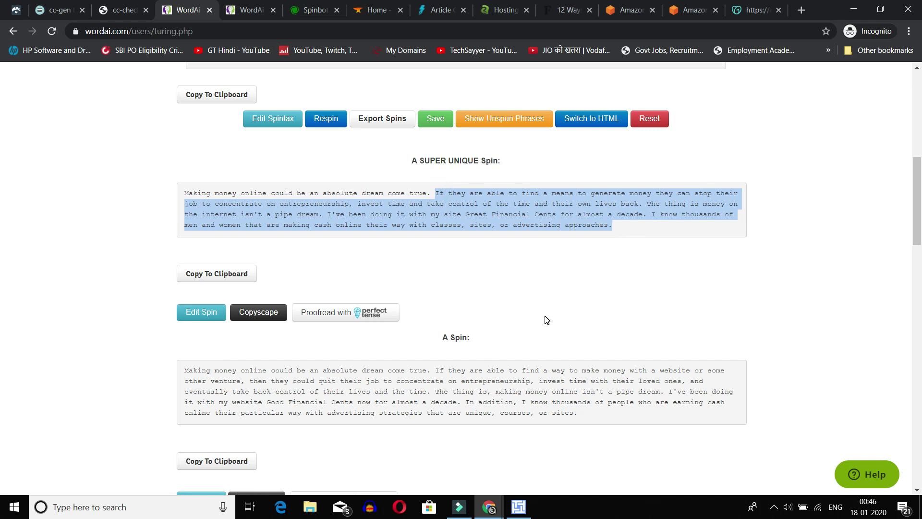
Step: Revisit Spinbot's rewritten text and WordAi's welcome page, and open the Article Forge home page
{"action": "left_click", "coordinate": [307, 10]}
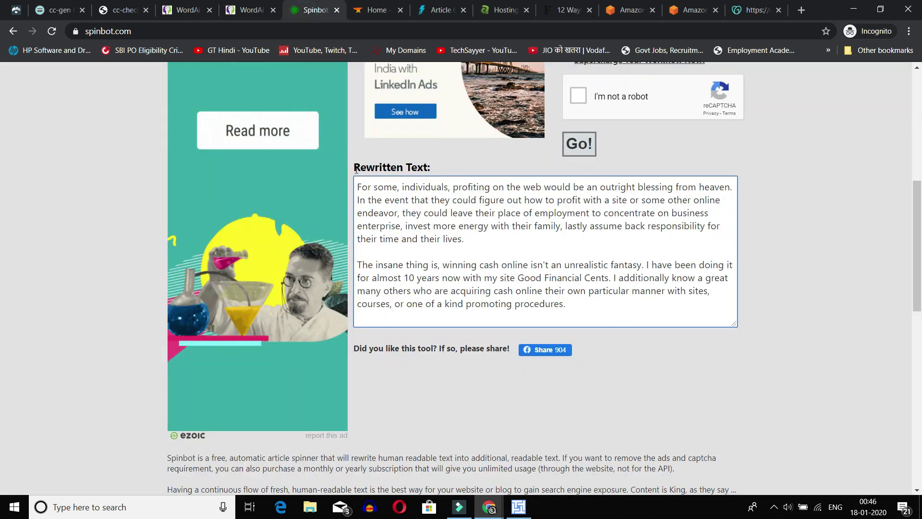
{"action": "left_click", "coordinate": [247, 10]}
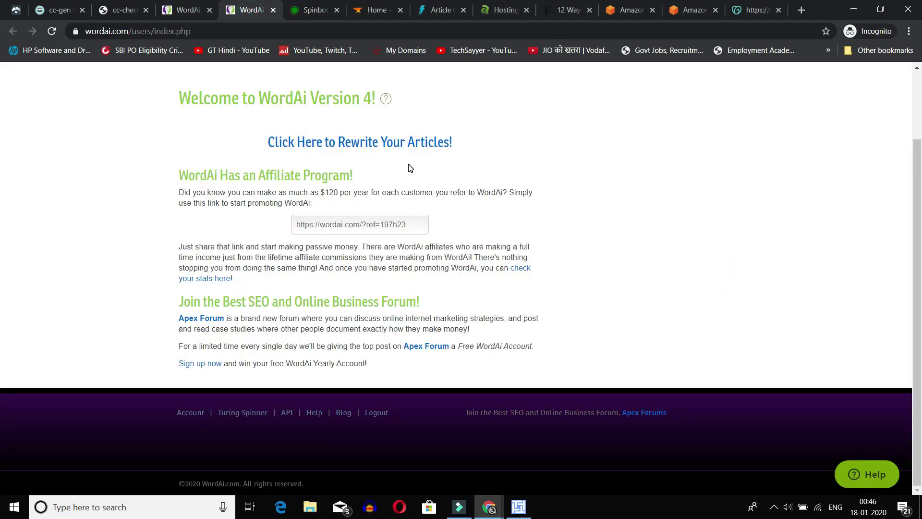
{"action": "left_click", "coordinate": [377, 10]}
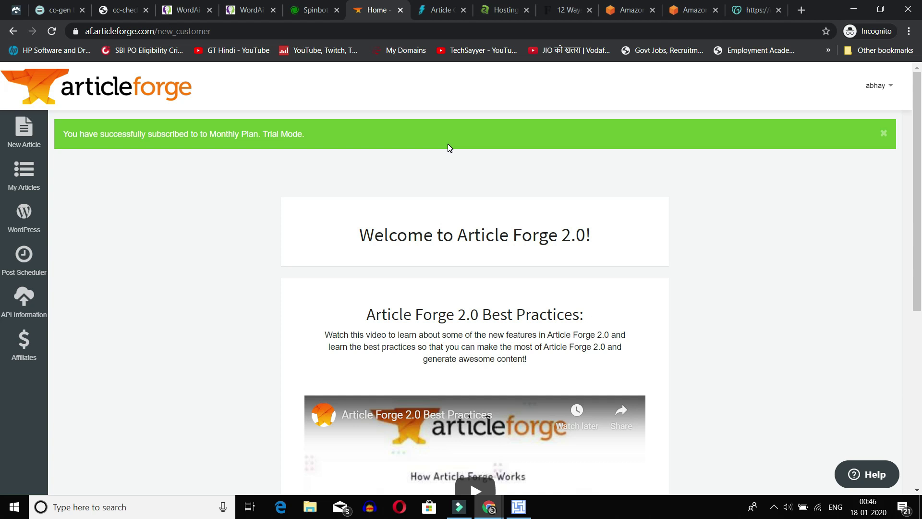
Step: Switch to the other Chrome window and search the web for "article forge" in a new tab
{"action": "mouse_move", "coordinate": [489, 508]}
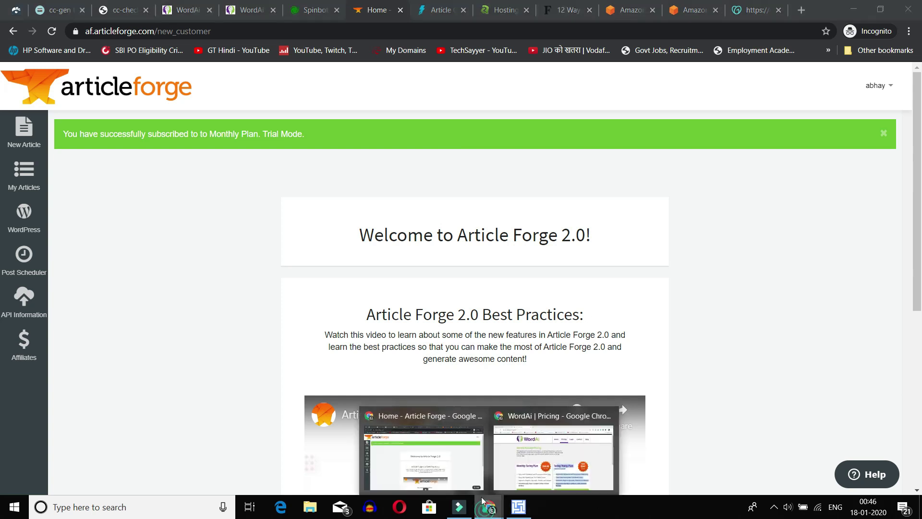
{"action": "left_click", "coordinate": [551, 462]}
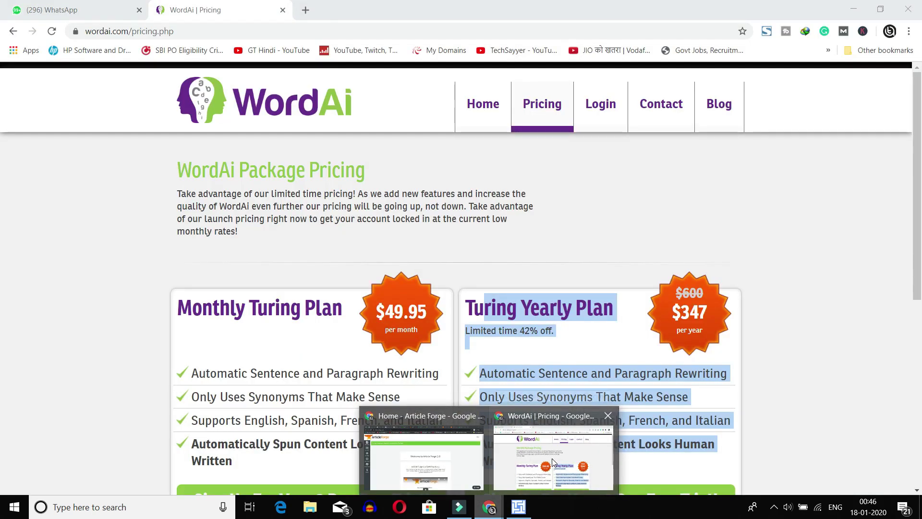
{"action": "left_click", "coordinate": [305, 9]}
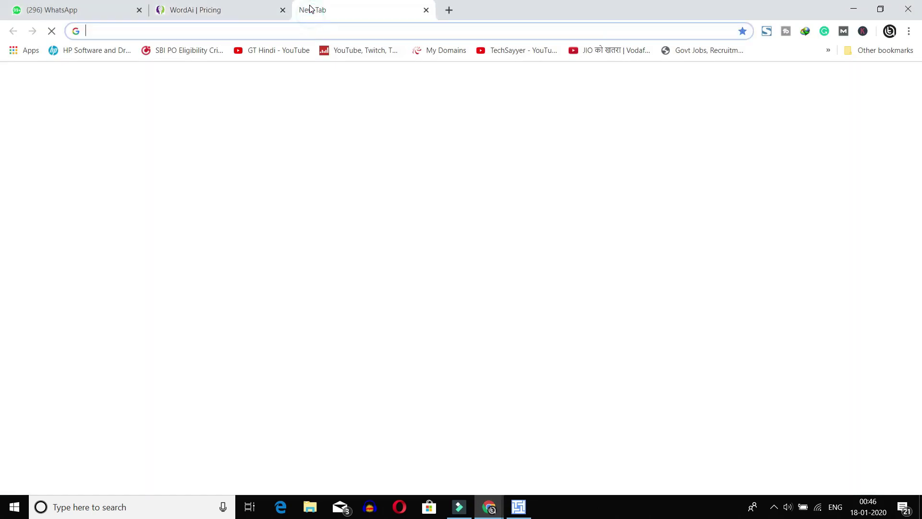
{"action": "type", "text": "article"}
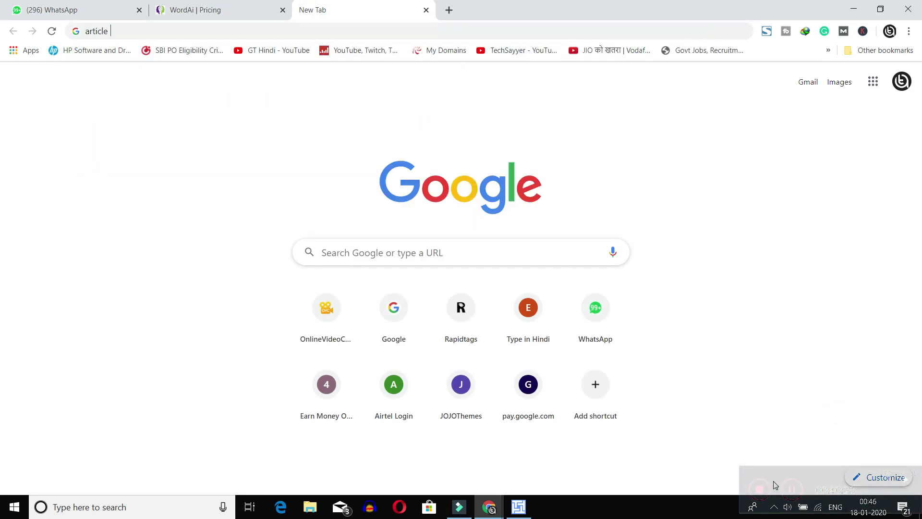
{"action": "left_click", "coordinate": [330, 31]}
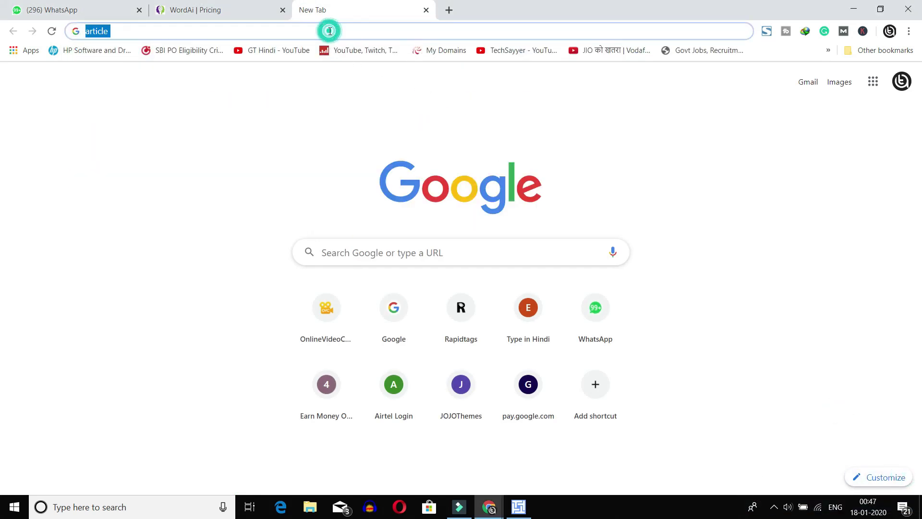
{"action": "left_click", "coordinate": [330, 32]}
{"action": "type", "text": "forge"}
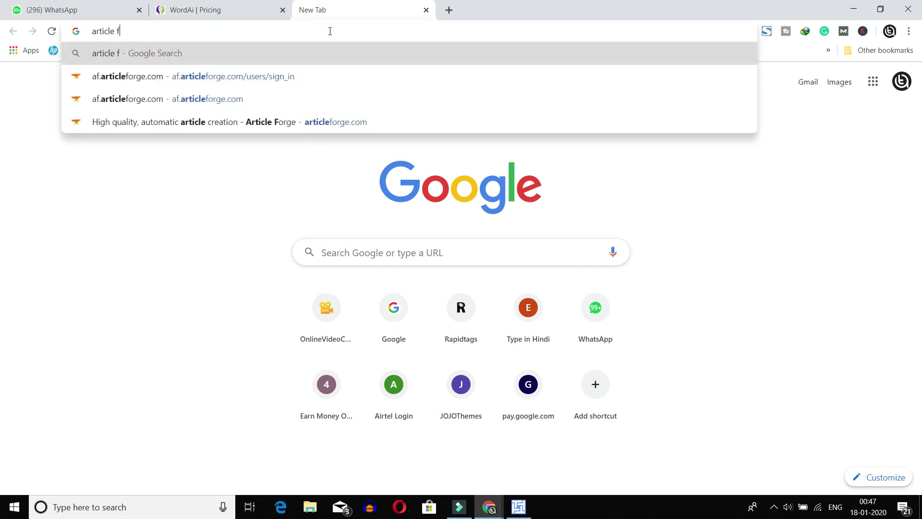
{"action": "key", "text": "Return"}
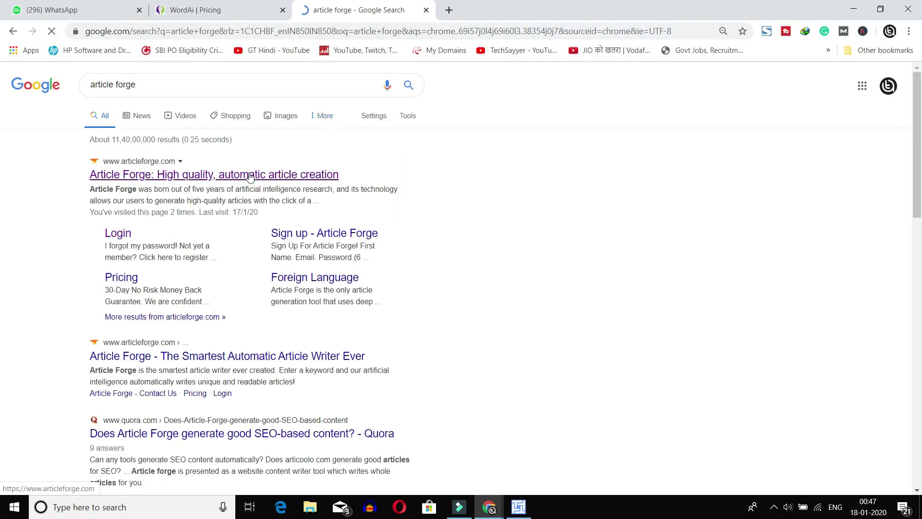
Step: Open the Article Forge pricing page from the search results and review its monthly and yearly plans
{"action": "left_click", "coordinate": [123, 280]}
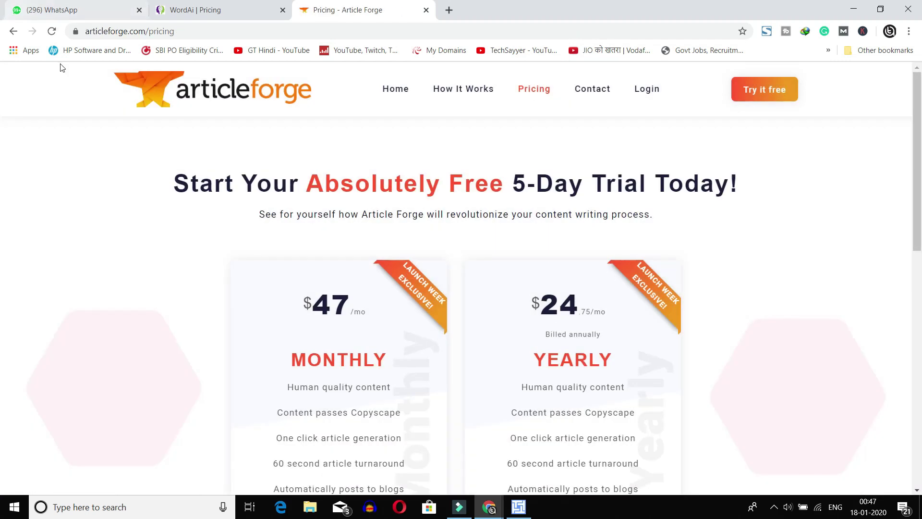
{"action": "scroll", "coordinate": [107, 118], "scroll_direction": "down", "scroll_amount": 3}
{"action": "scroll", "coordinate": [498, 287], "scroll_direction": "up", "scroll_amount": 2}
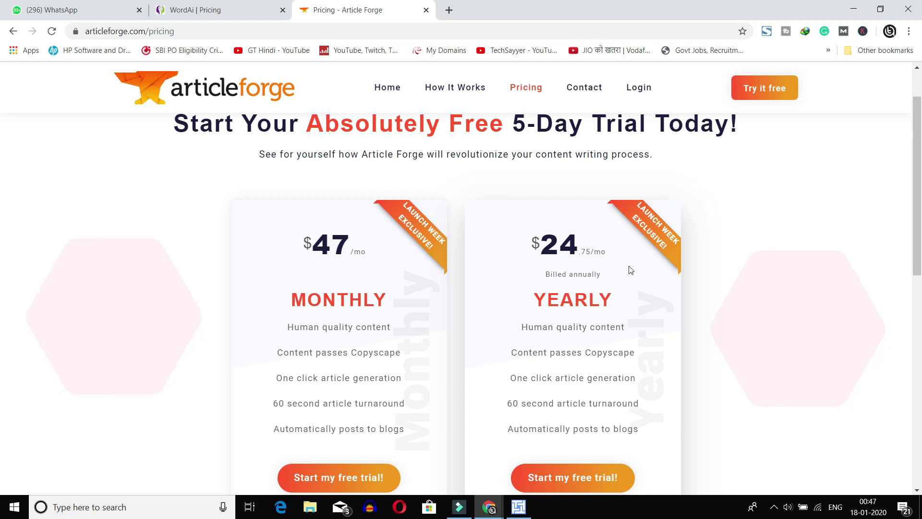
{"action": "left_click", "coordinate": [489, 507]}
{"action": "left_click", "coordinate": [532, 475]}
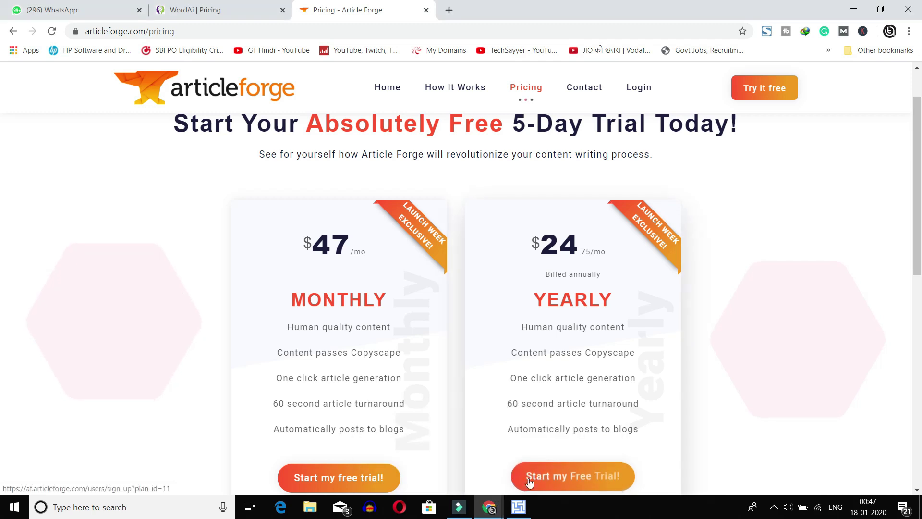
{"action": "left_click", "coordinate": [489, 507]}
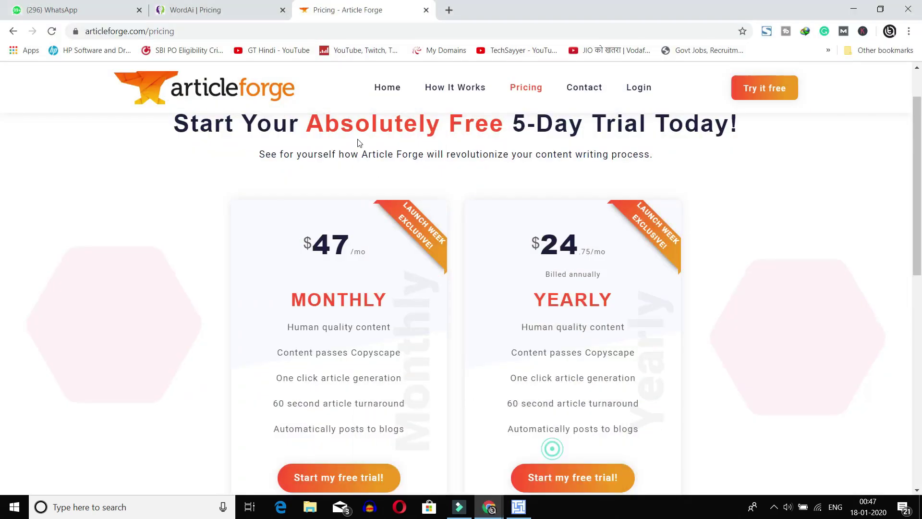
Step: Visit the Article Forge home page and its How It Works page, and review the Save Time, Save Money and Rank Higher benefits
{"action": "left_click", "coordinate": [245, 96]}
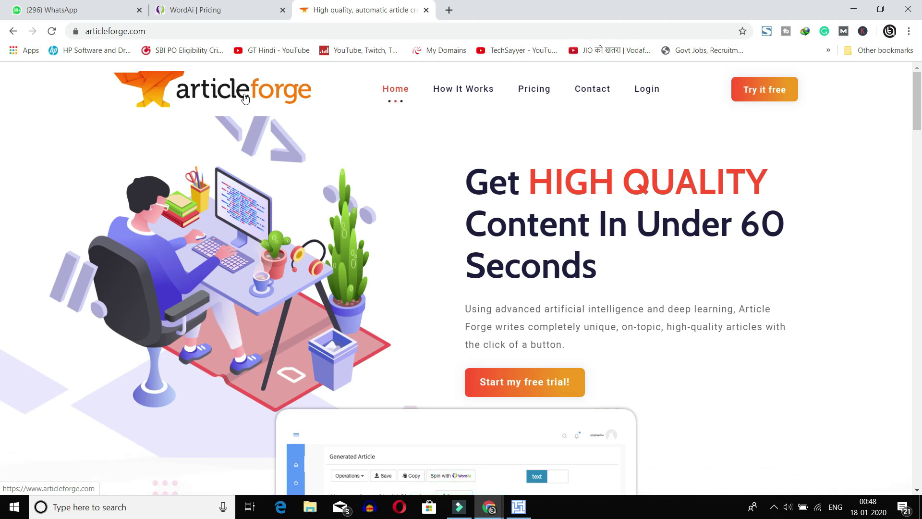
{"action": "left_click", "coordinate": [471, 98]}
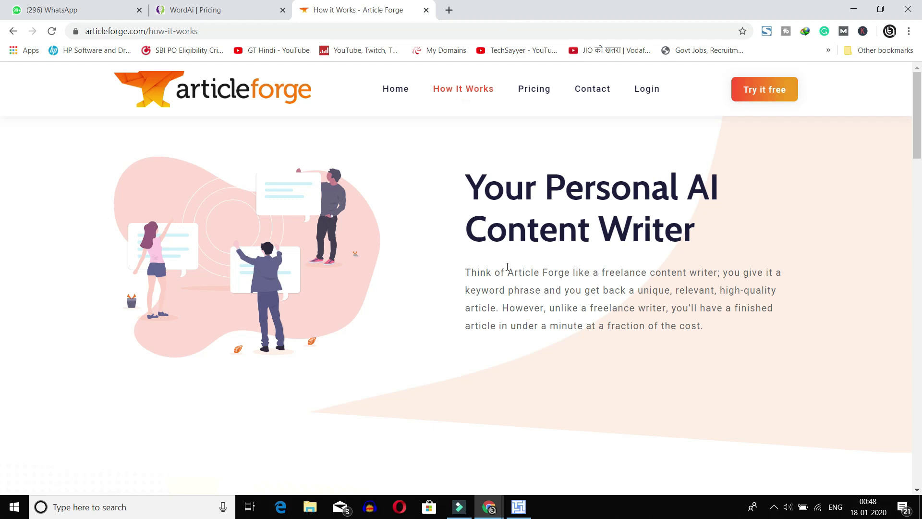
{"action": "scroll", "coordinate": [343, 315], "scroll_direction": "down", "scroll_amount": 7}
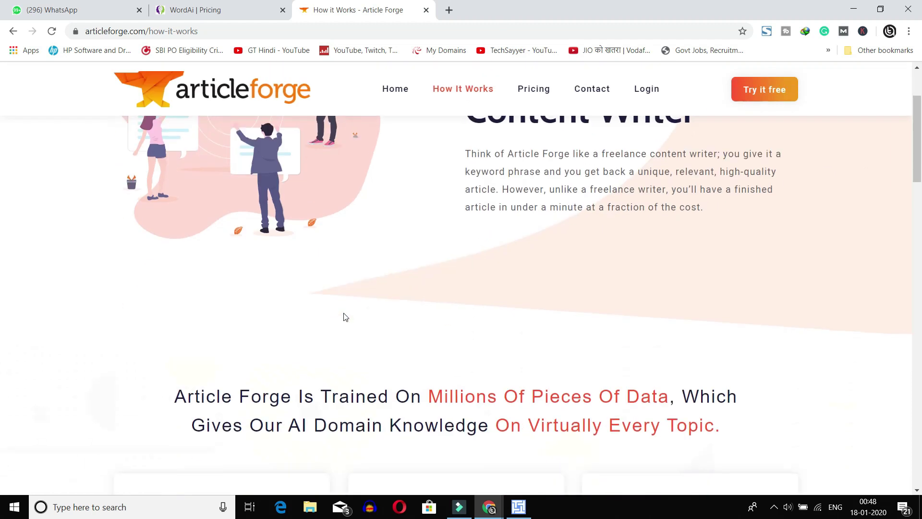
{"action": "scroll", "coordinate": [344, 313], "scroll_direction": "down", "scroll_amount": 1}
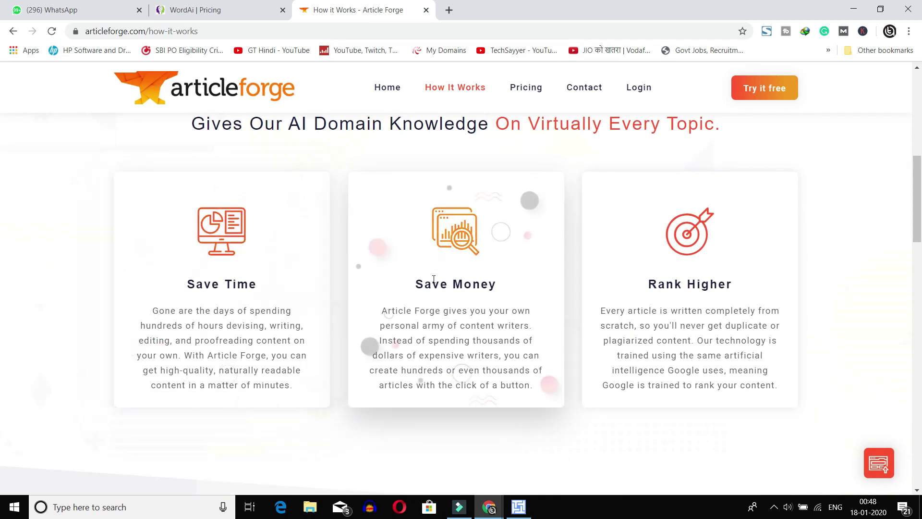
{"action": "left_click_drag", "start_coordinate": [412, 267], "coordinate": [506, 335]}
{"action": "left_click", "coordinate": [507, 335]}
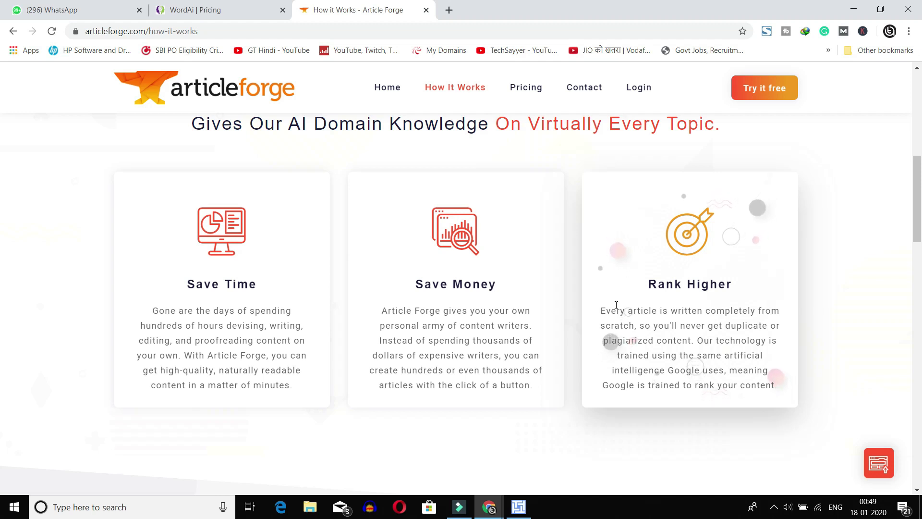
Step: Review the Richer Content, True SEO Automation and Foreign Languages features further down the How It Works page
{"action": "scroll", "coordinate": [609, 286], "scroll_direction": "down", "scroll_amount": 10}
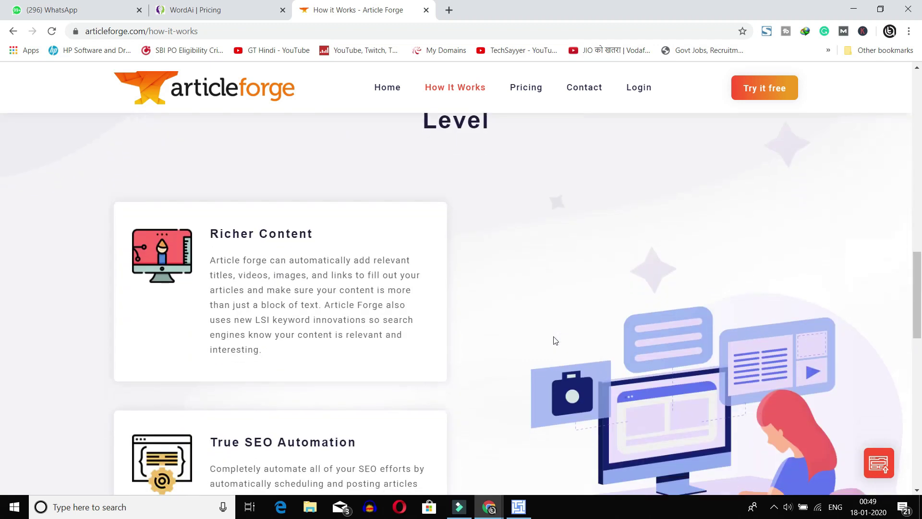
{"action": "scroll", "coordinate": [500, 327], "scroll_direction": "down", "scroll_amount": 1}
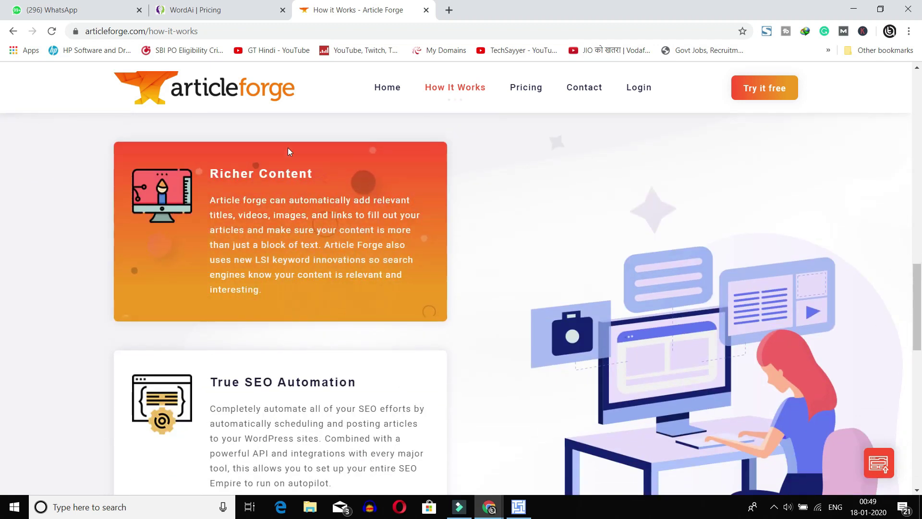
{"action": "scroll", "coordinate": [254, 247], "scroll_direction": "down", "scroll_amount": 4}
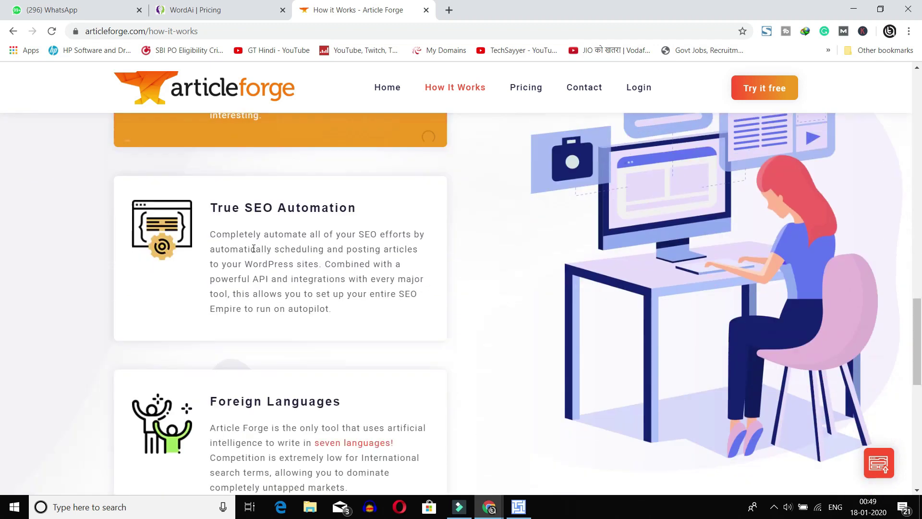
{"action": "scroll", "coordinate": [322, 229], "scroll_direction": "down", "scroll_amount": 2}
{"action": "scroll", "coordinate": [316, 346], "scroll_direction": "down", "scroll_amount": 5}
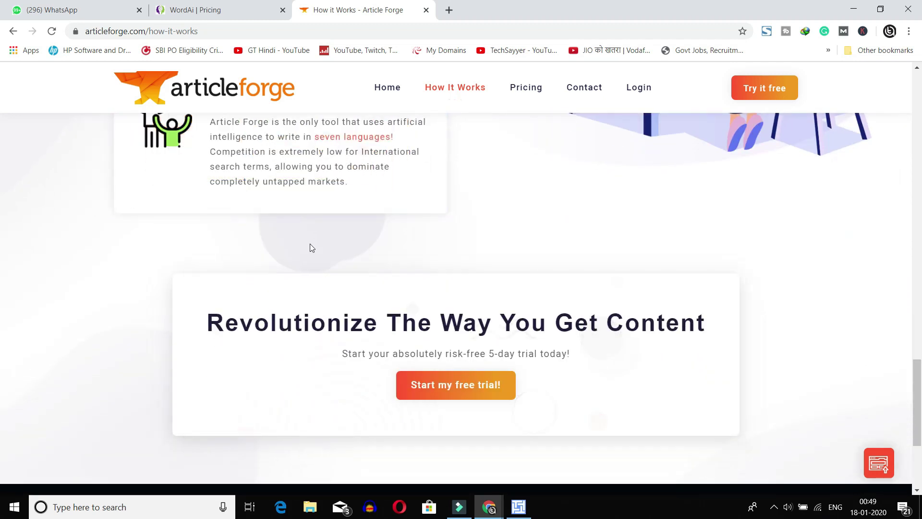
{"action": "scroll", "coordinate": [313, 257], "scroll_direction": "down", "scroll_amount": 5}
{"action": "scroll", "coordinate": [399, 356], "scroll_direction": "up", "scroll_amount": 7}
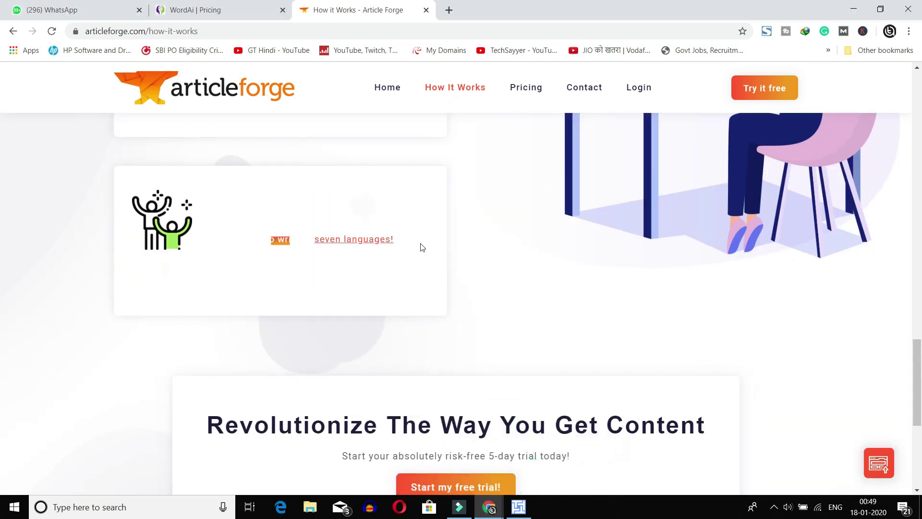
Step: Return to the Incognito window, compare the Article Forge welcome page with Article Generator, and bring up Article Generator's keyword form
{"action": "mouse_move", "coordinate": [489, 507]}
{"action": "left_click", "coordinate": [423, 454]}
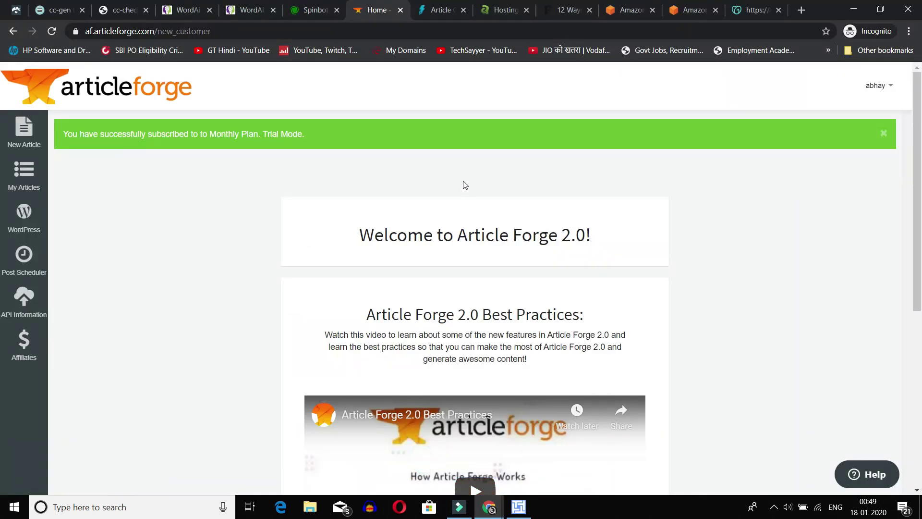
{"action": "left_click", "coordinate": [438, 10]}
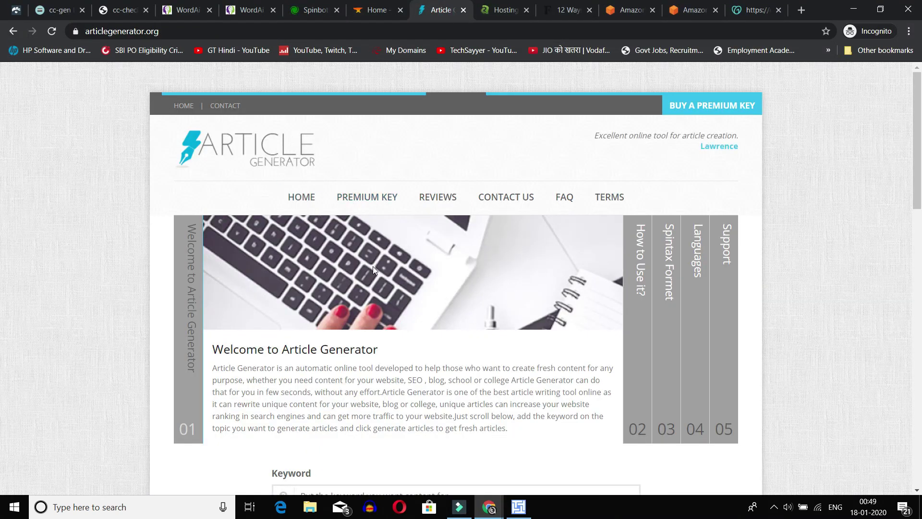
{"action": "left_click", "coordinate": [379, 14]}
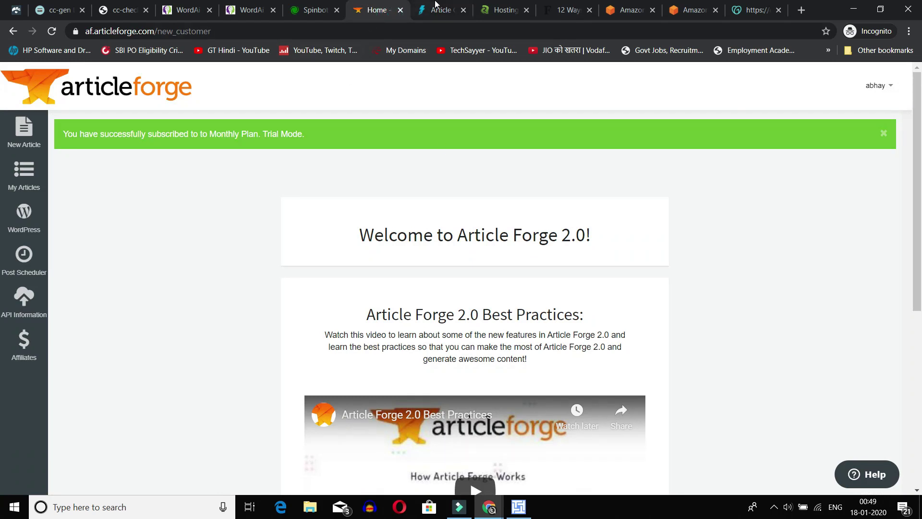
{"action": "left_click", "coordinate": [438, 10]}
{"action": "scroll", "coordinate": [333, 326], "scroll_direction": "down", "scroll_amount": 3}
{"action": "scroll", "coordinate": [334, 326], "scroll_direction": "down", "scroll_amount": 3}
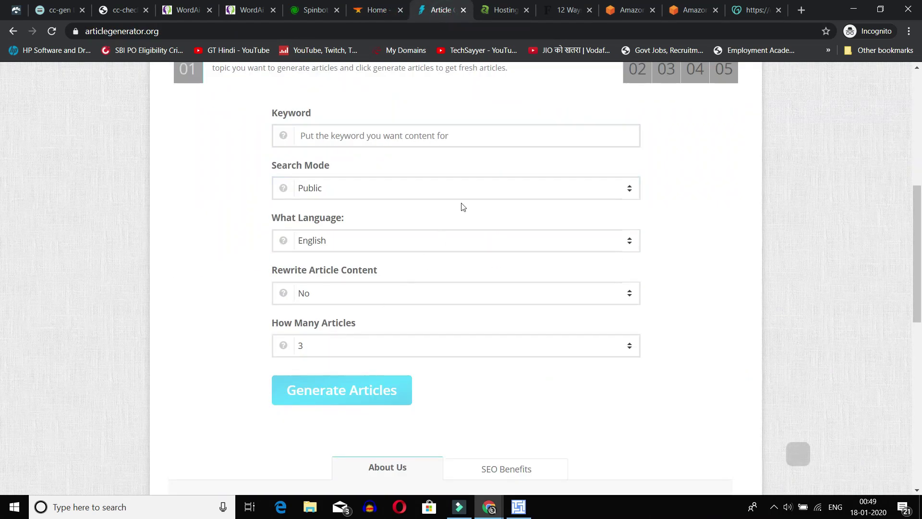
Step: Enter Bitcoin as the keyword, try the "Yes make it unique" rewrite option, and set Rewrite Article Content back to No
{"action": "left_click", "coordinate": [481, 140]}
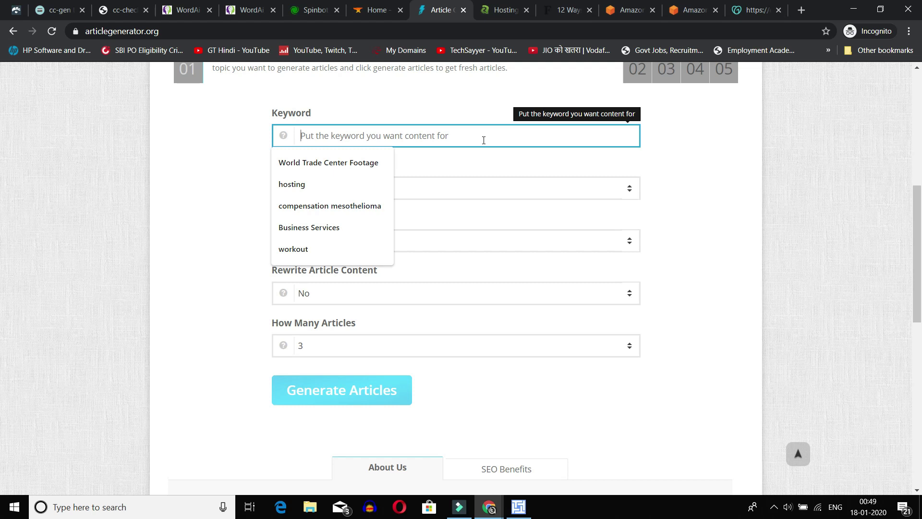
{"action": "type", "text": "Bitcoin"}
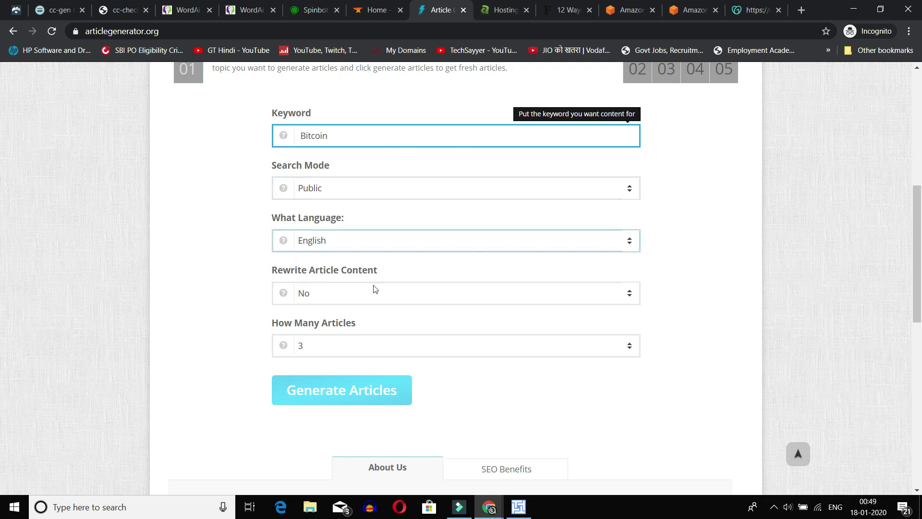
{"action": "left_click", "coordinate": [389, 295]}
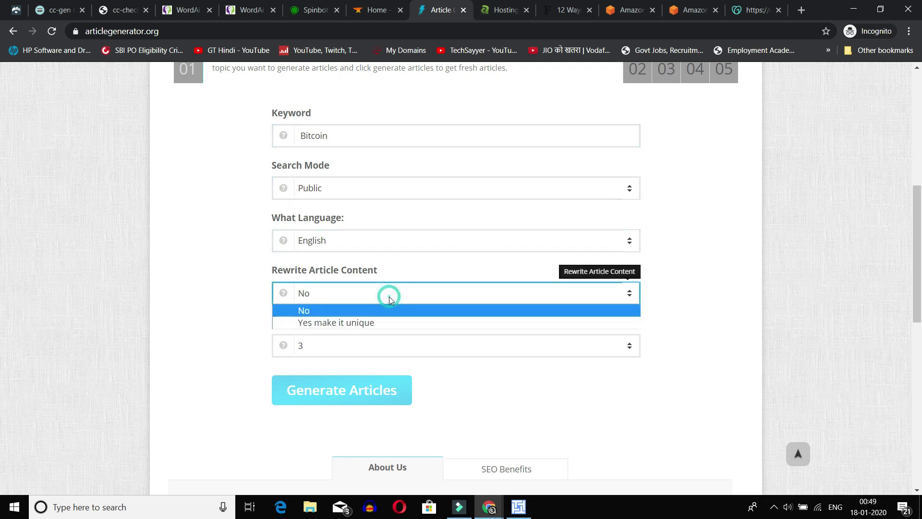
{"action": "left_click", "coordinate": [391, 322]}
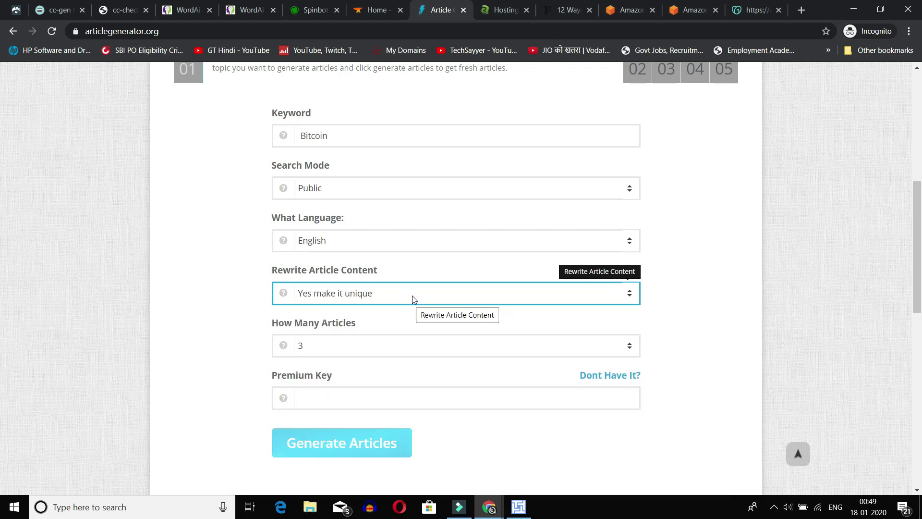
{"action": "left_click", "coordinate": [416, 296]}
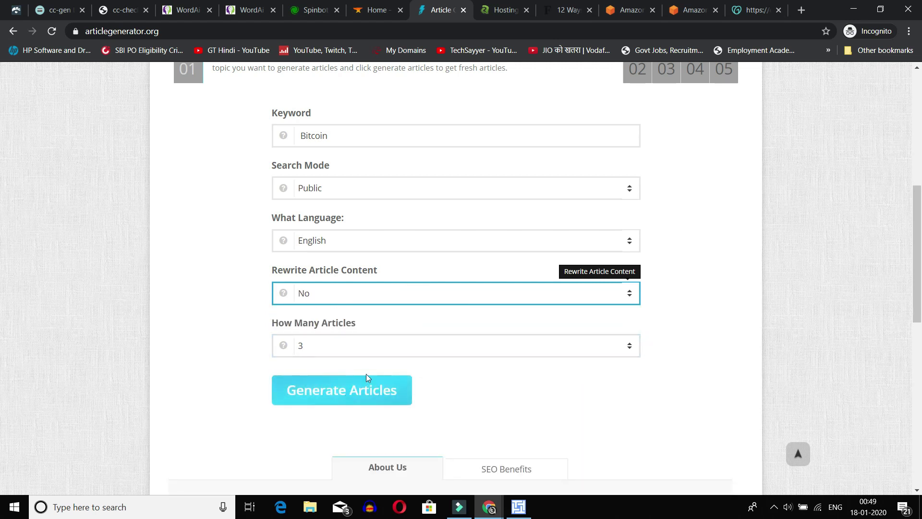
Step: Check the article count, search mode and language choices, and generate 3 English articles in Public mode without rewriting
{"action": "left_click", "coordinate": [377, 354]}
{"action": "left_click", "coordinate": [377, 353]}
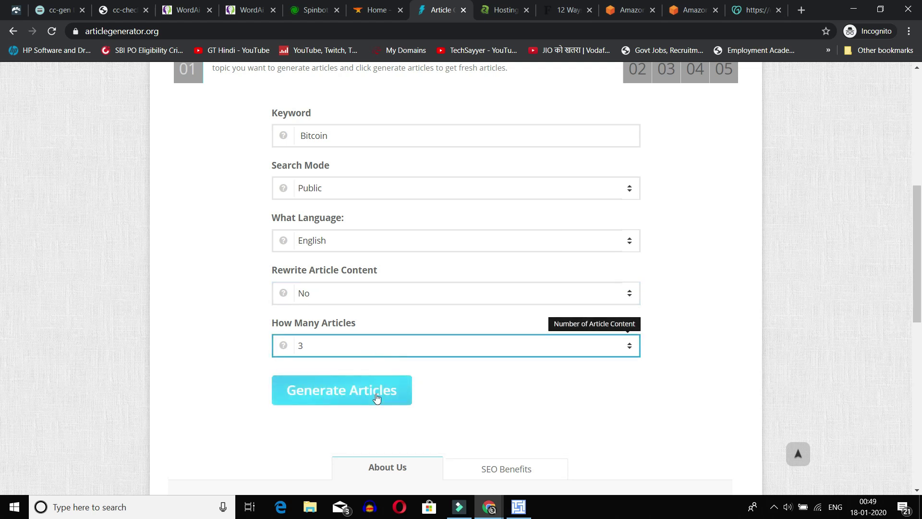
{"action": "scroll", "coordinate": [430, 339], "scroll_direction": "down", "scroll_amount": 3}
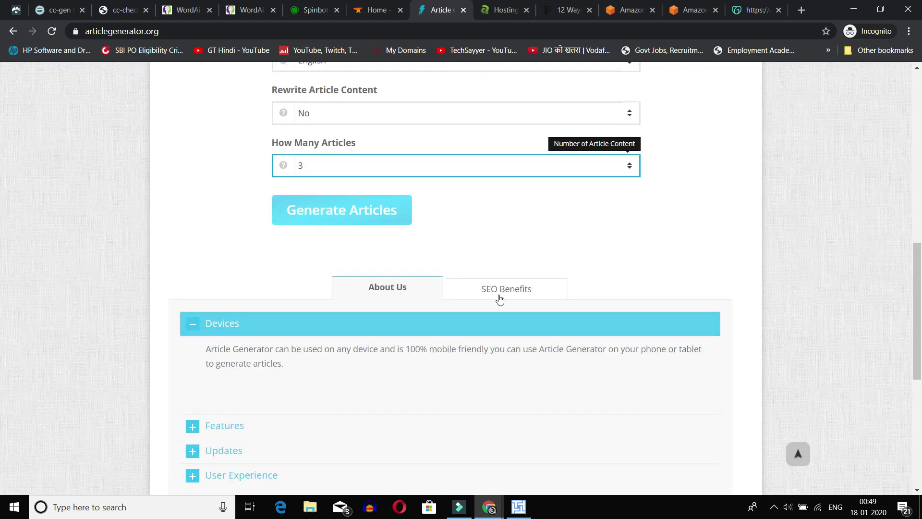
{"action": "scroll", "coordinate": [460, 287], "scroll_direction": "up", "scroll_amount": 5}
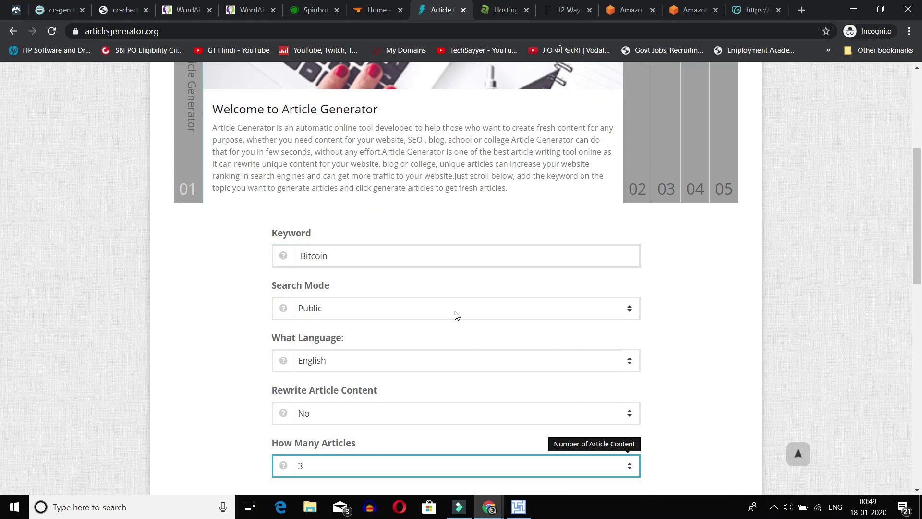
{"action": "left_click", "coordinate": [500, 305]}
{"action": "left_click", "coordinate": [502, 303]}
{"action": "scroll", "coordinate": [477, 342], "scroll_direction": "down", "scroll_amount": 1}
{"action": "left_click", "coordinate": [449, 303]}
{"action": "left_click", "coordinate": [449, 304]}
{"action": "scroll", "coordinate": [450, 312], "scroll_direction": "down", "scroll_amount": 2}
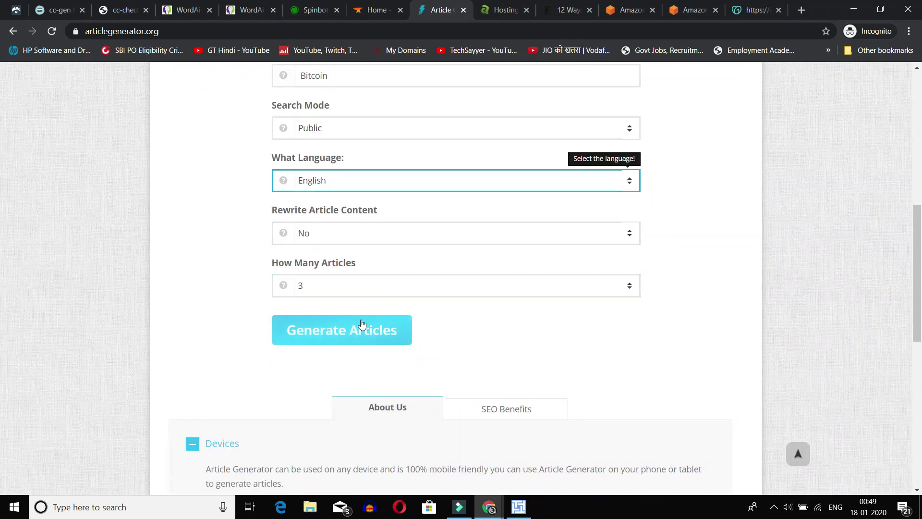
{"action": "left_click", "coordinate": [358, 336]}
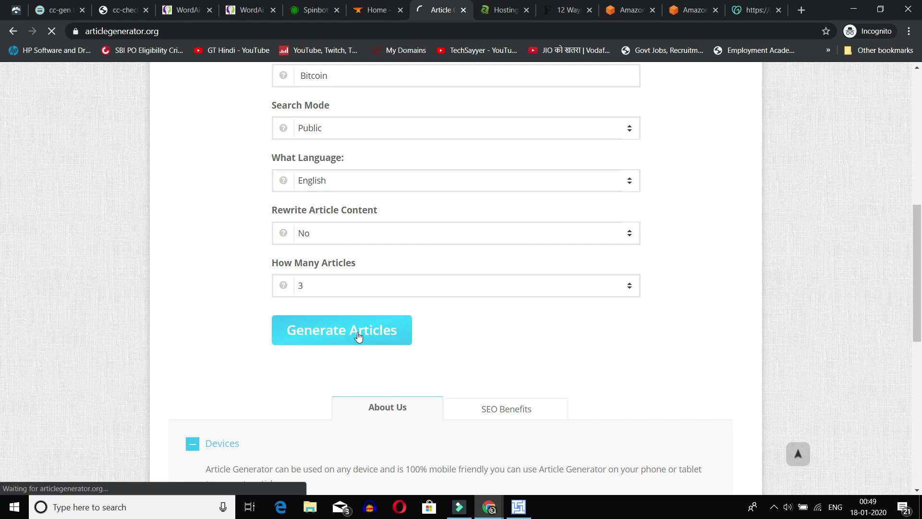
Step: Switch to Article Forge, start a new article and set its keyword to Bitcoin
{"action": "left_click", "coordinate": [386, 5]}
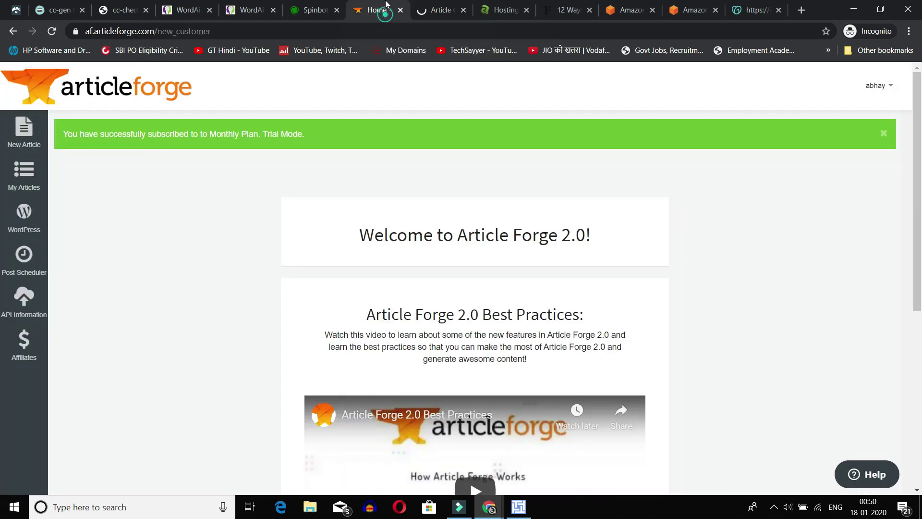
{"action": "left_click", "coordinate": [26, 138]}
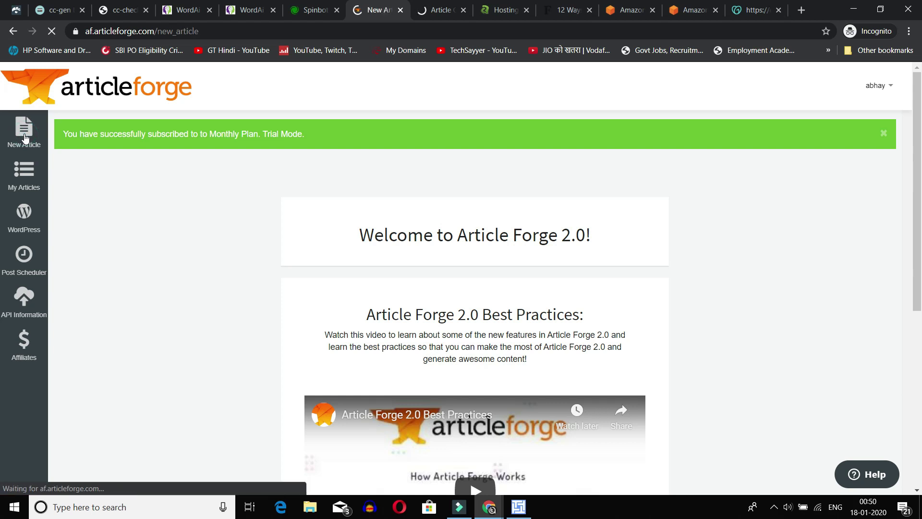
{"action": "left_click", "coordinate": [435, 216]}
{"action": "type", "text": "B"}
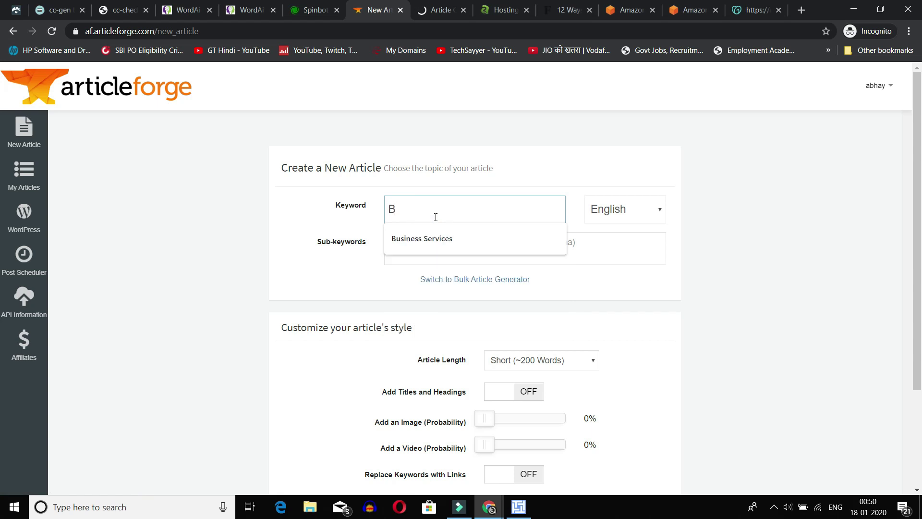
{"action": "type", "text": "itcoin"}
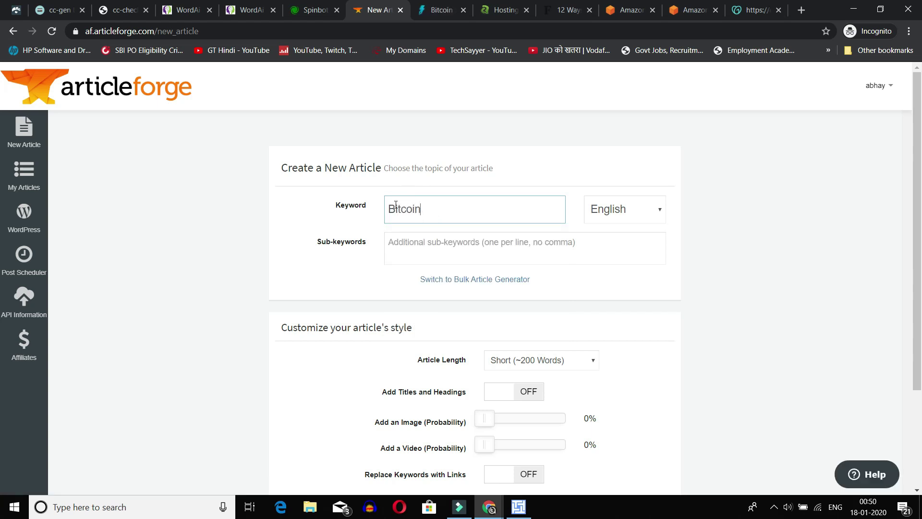
Step: Add the sub-keywords "what is bitocoin", Advantages, Disadvantages and Industry, one per line
{"action": "left_click", "coordinate": [425, 241]}
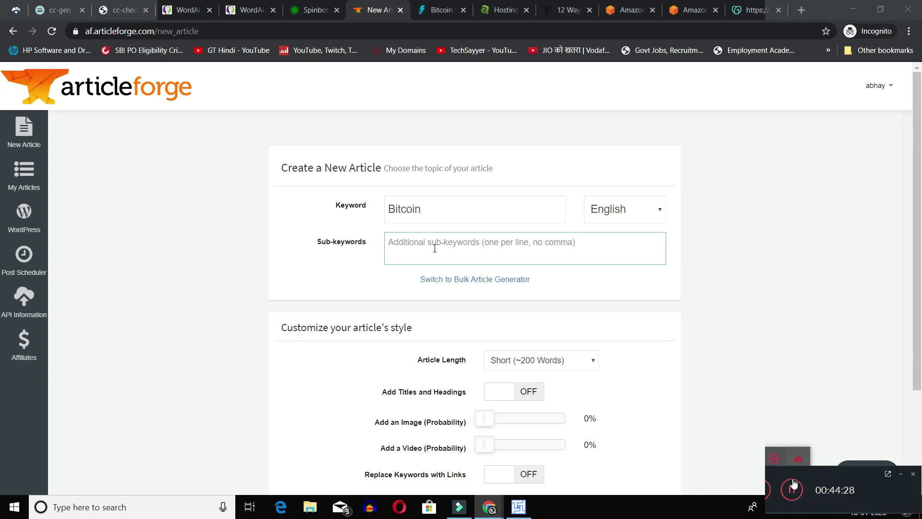
{"action": "type", "text": "w"}
{"action": "type", "text": "hat  is bitocoin Advantages Disadvantages Industry"}
{"action": "left_click", "coordinate": [785, 317]}
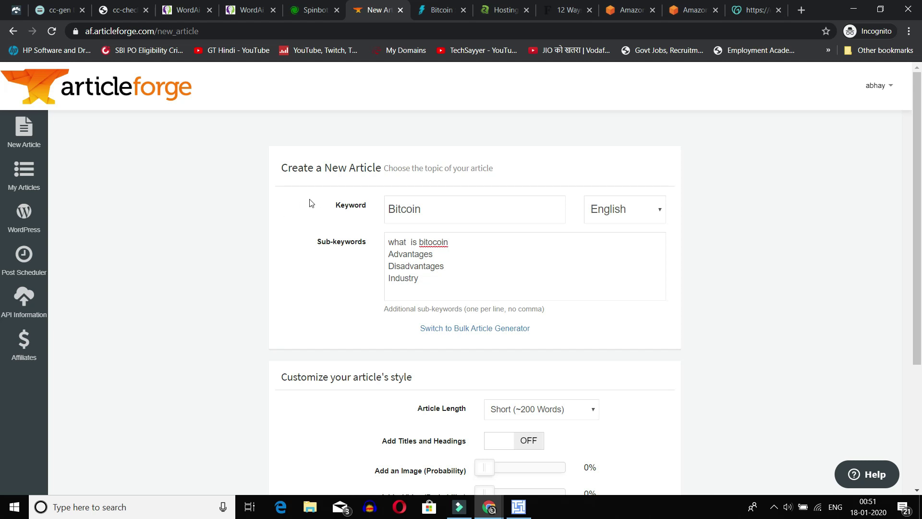
Step: Highlight the Bitcoin keyword and the list of sub-keywords to point out how the article topic is defined
{"action": "left_click_drag", "start_coordinate": [399, 209], "coordinate": [448, 209]}
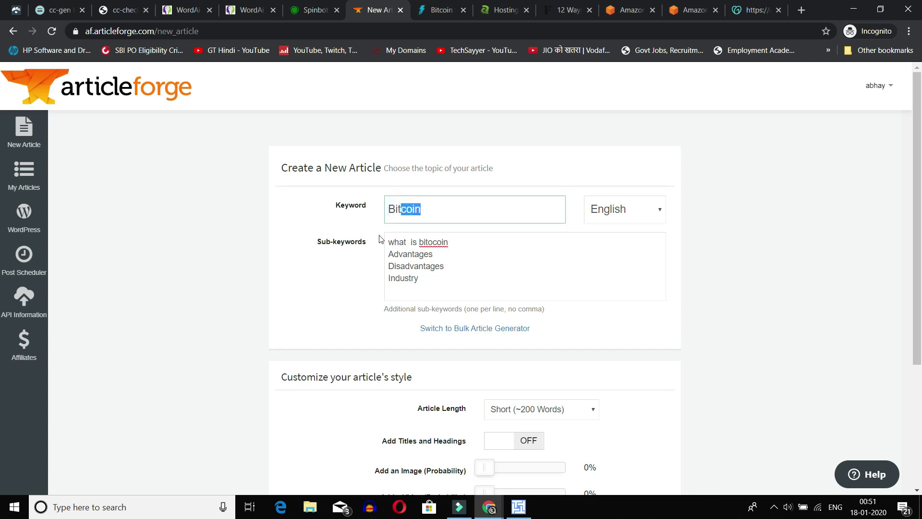
{"action": "left_click_drag", "start_coordinate": [394, 240], "coordinate": [398, 257]}
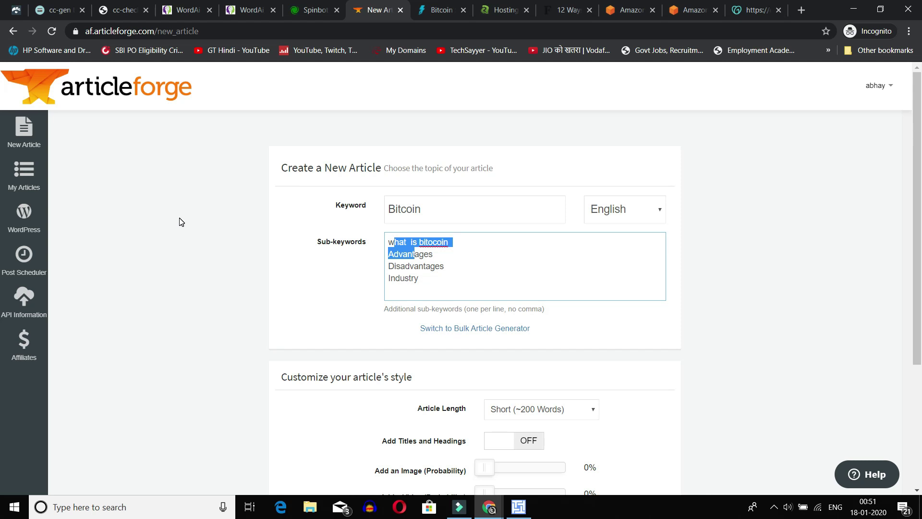
{"action": "left_click_drag", "start_coordinate": [390, 208], "coordinate": [459, 205]}
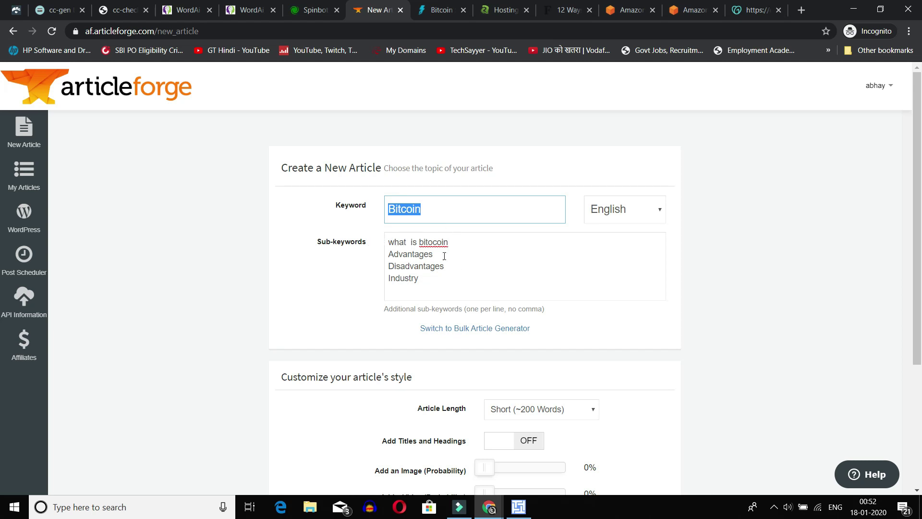
{"action": "left_click_drag", "start_coordinate": [388, 246], "coordinate": [486, 278]}
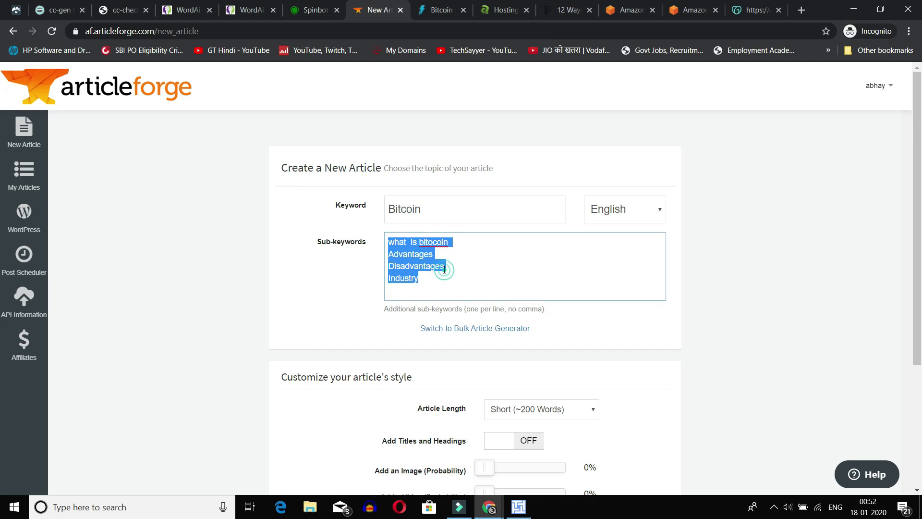
{"action": "left_click", "coordinate": [482, 277]}
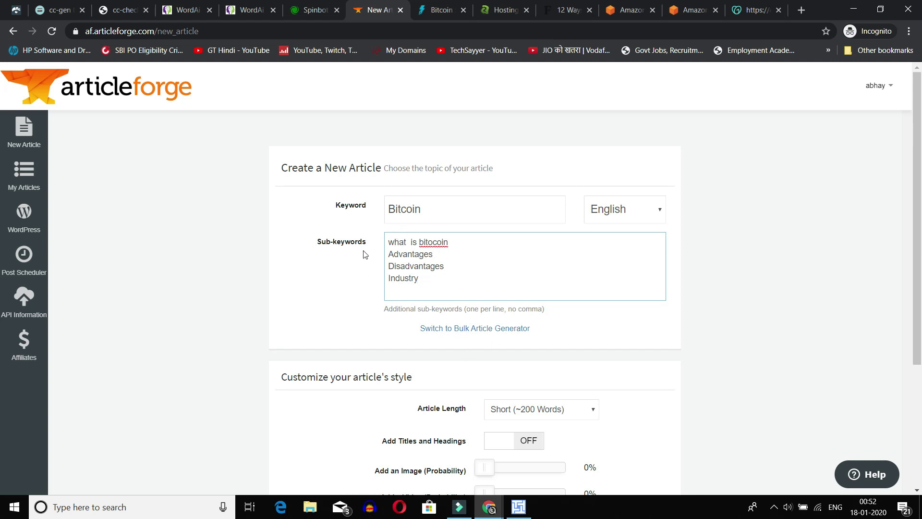
Step: Set the article length to Long (~750 Words) and turn on Add Titles and Headings
{"action": "scroll", "coordinate": [435, 294], "scroll_direction": "down", "scroll_amount": 3}
{"action": "left_click", "coordinate": [517, 290]}
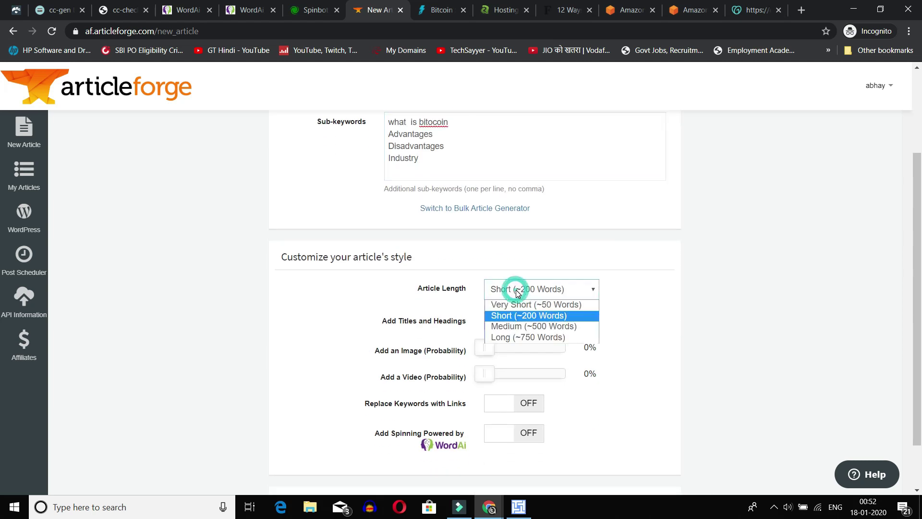
{"action": "left_click", "coordinate": [543, 336]}
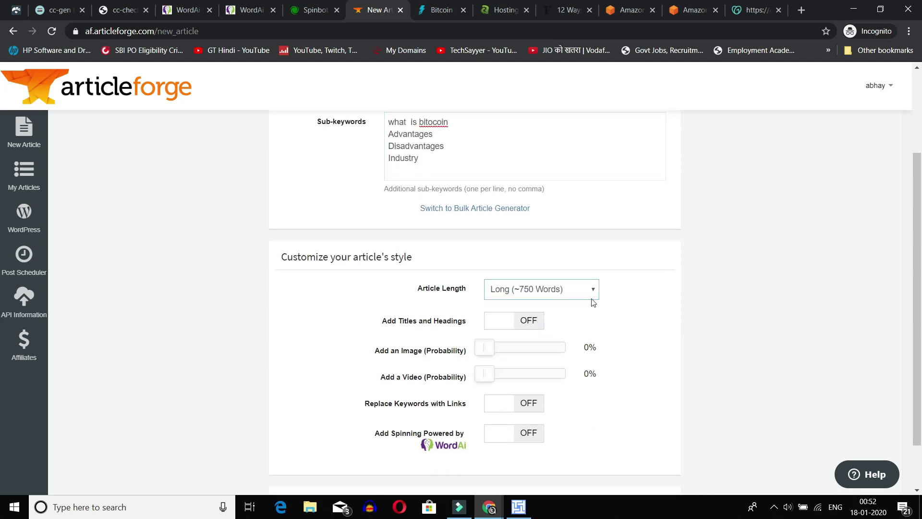
{"action": "scroll", "coordinate": [555, 306], "scroll_direction": "down", "scroll_amount": 1}
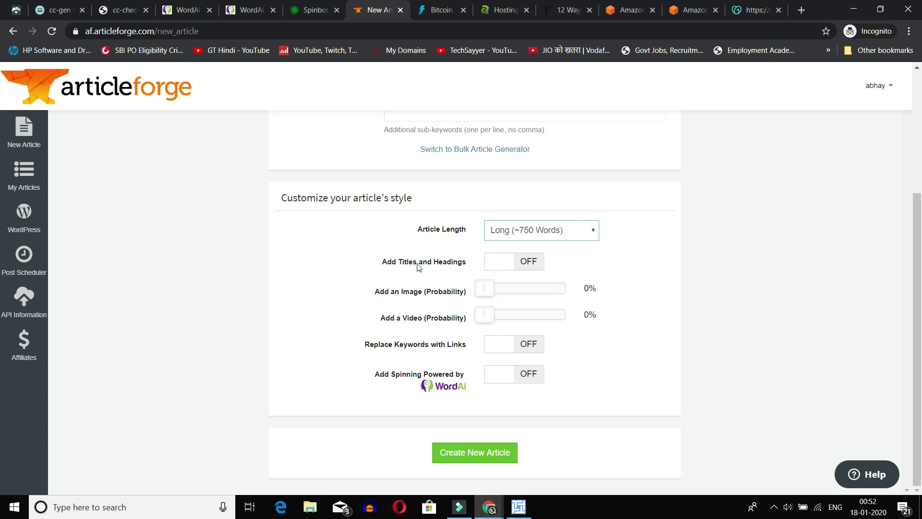
{"action": "left_click", "coordinate": [536, 262]}
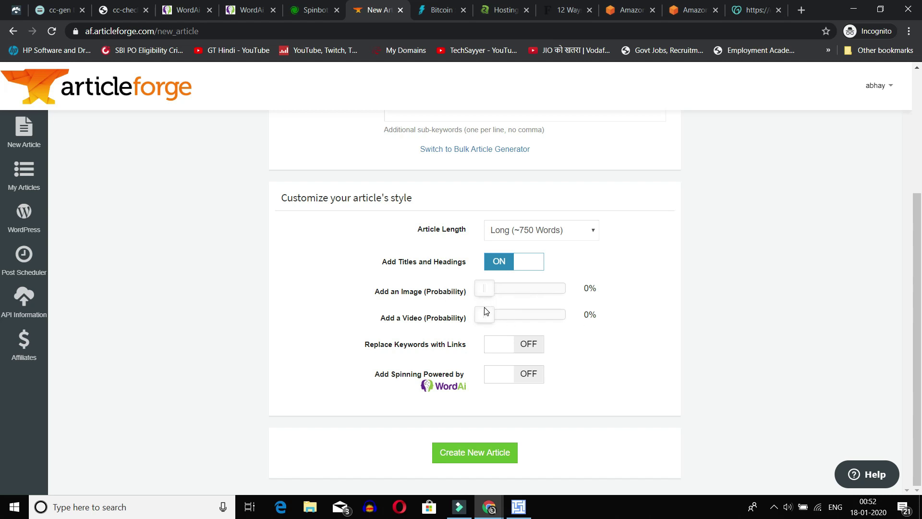
Step: Set the image probability to 100% and turn on spinning powered by WordAi
{"action": "left_click_drag", "start_coordinate": [494, 291], "coordinate": [604, 292]}
{"action": "left_click", "coordinate": [519, 381]}
{"action": "scroll", "coordinate": [439, 392], "scroll_direction": "down", "scroll_amount": 3}
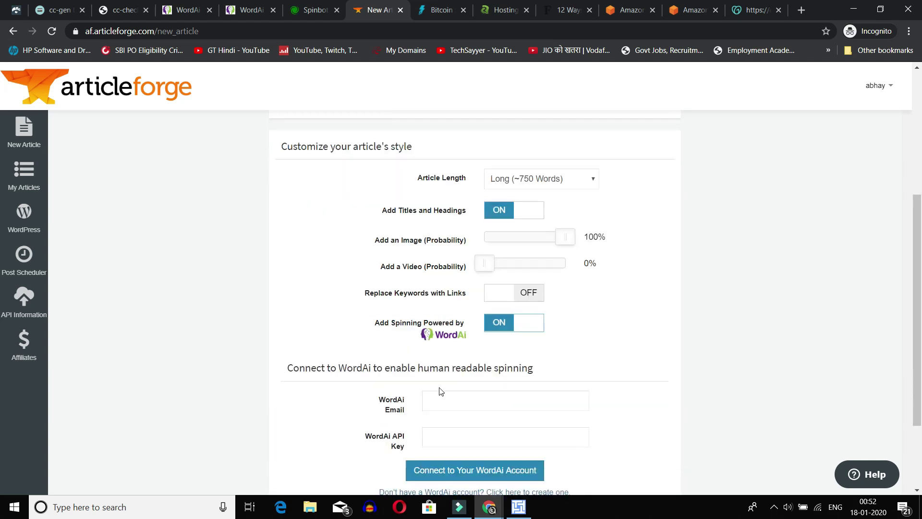
Step: Look over the open WordAi and Spinbot pages and return to the Article Forge article form
{"action": "left_click", "coordinate": [247, 7]}
{"action": "left_click", "coordinate": [210, 3]}
{"action": "left_click", "coordinate": [320, 6]}
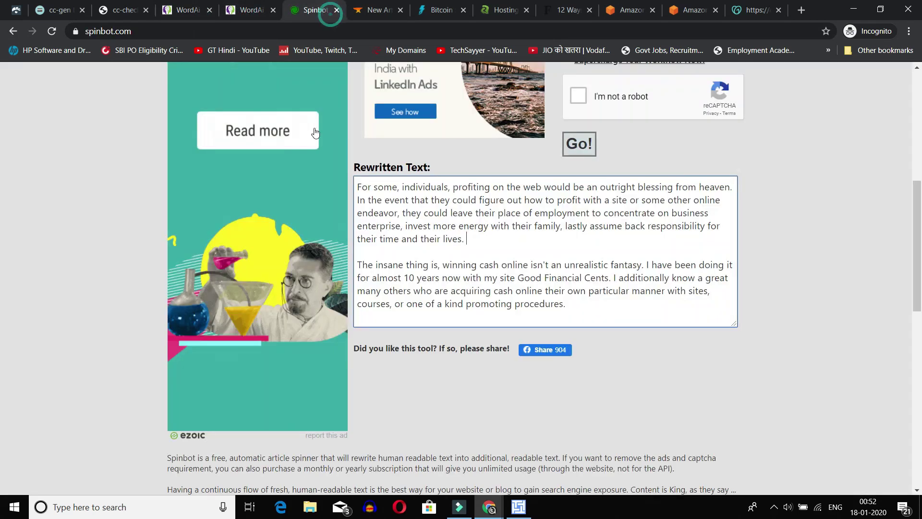
{"action": "left_click", "coordinate": [368, 10]}
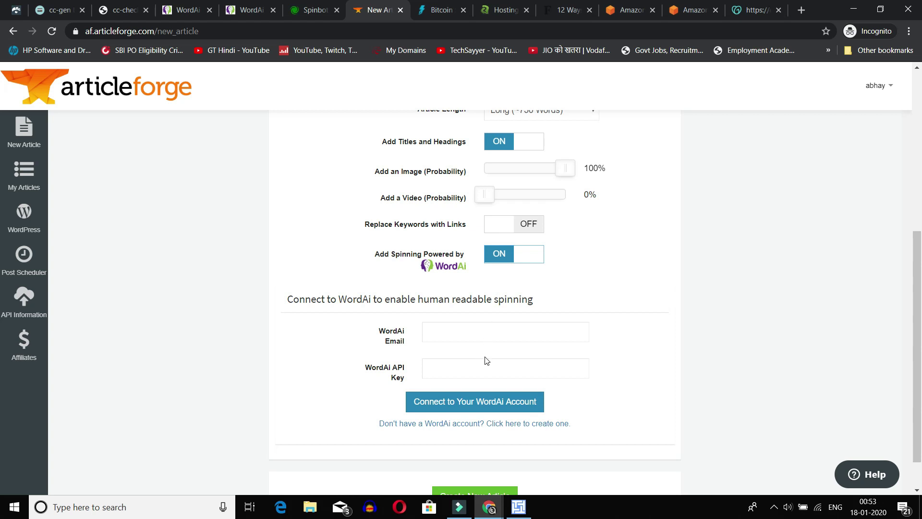
Step: Examine the email and API key fields for connecting a WordAi account, leaving the email suggestions unused
{"action": "scroll", "coordinate": [485, 360], "scroll_direction": "down", "scroll_amount": 1}
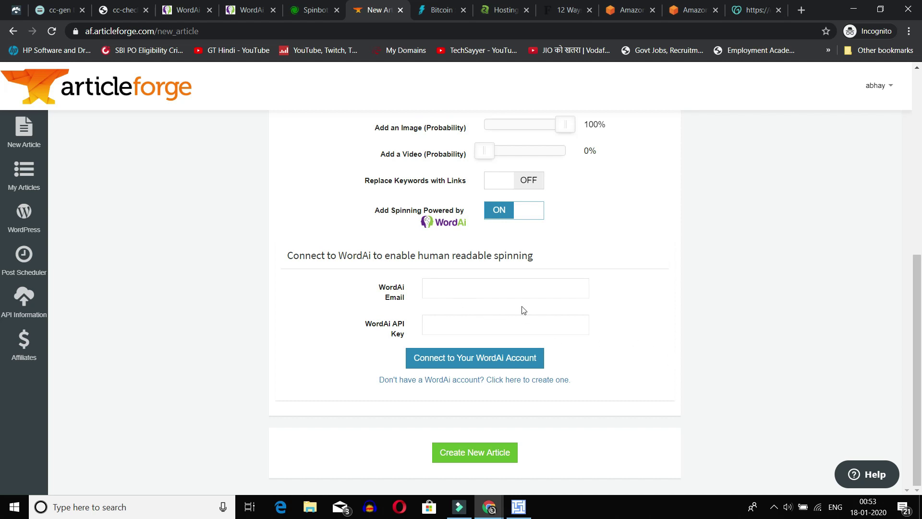
{"action": "left_click", "coordinate": [504, 290]}
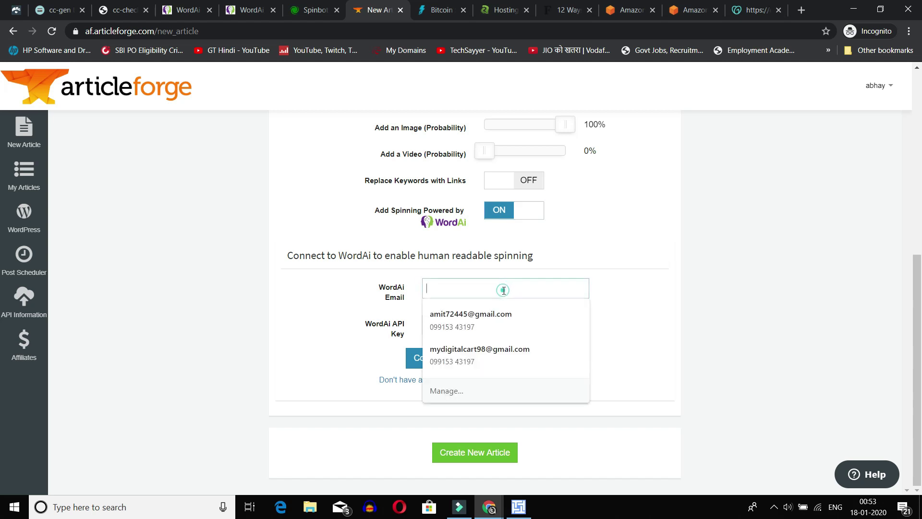
{"action": "left_click", "coordinate": [708, 282]}
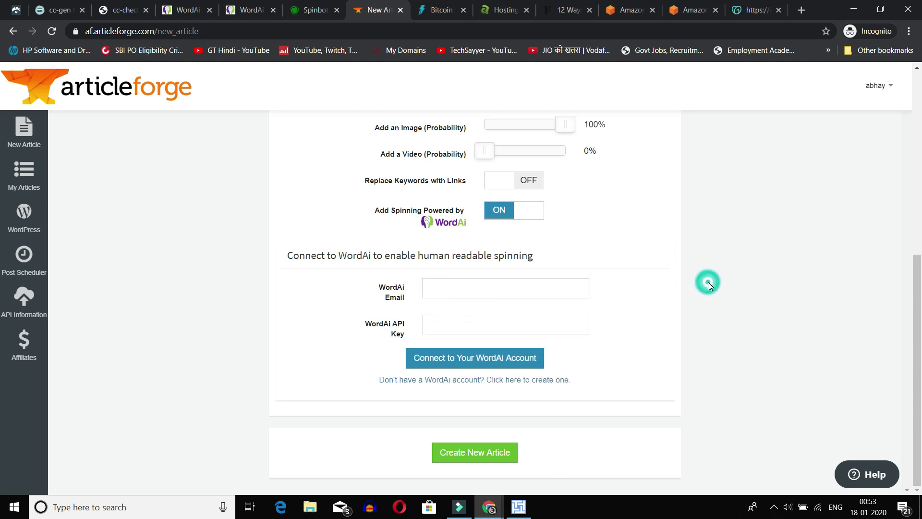
{"action": "left_click", "coordinate": [459, 294]}
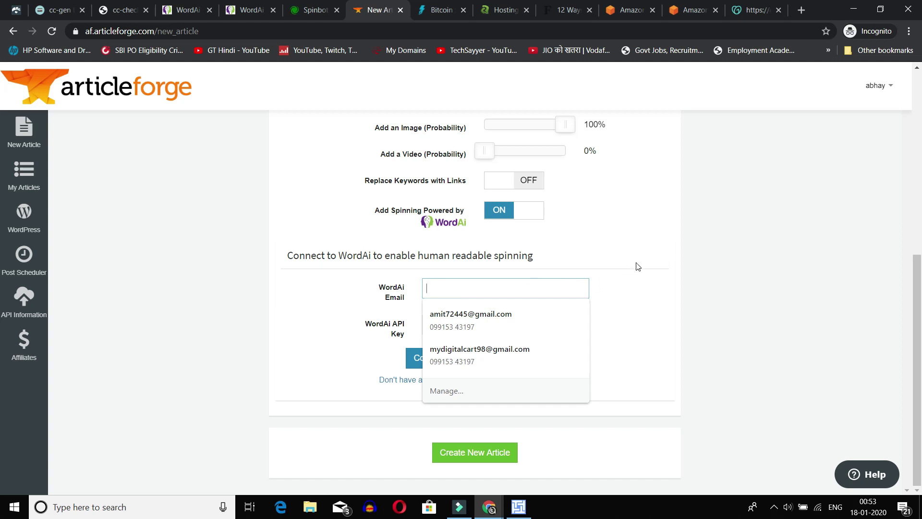
{"action": "left_click", "coordinate": [636, 263]}
{"action": "left_click", "coordinate": [448, 295]}
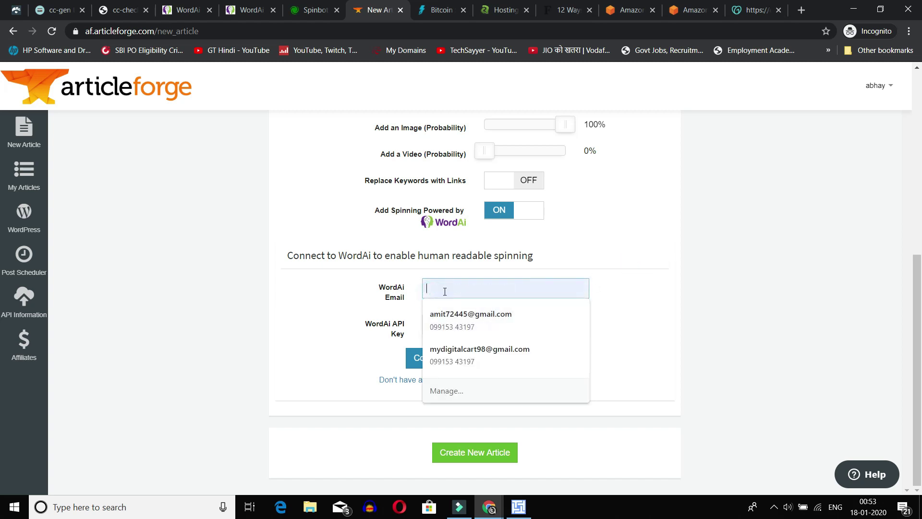
{"action": "left_click", "coordinate": [677, 304]}
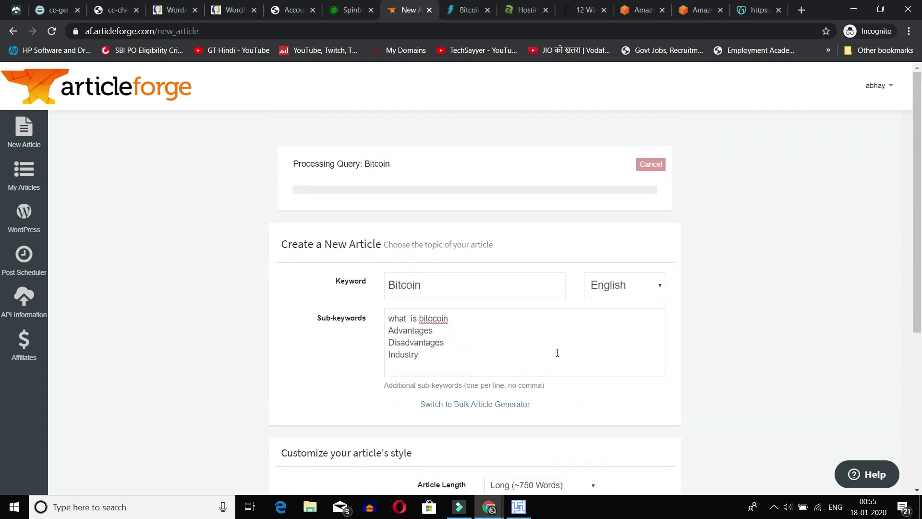
Step: Review the generated Bitcoin articles in Article Generator from the first through the third
{"action": "left_click", "coordinate": [465, 9]}
{"action": "scroll", "coordinate": [359, 317], "scroll_direction": "down", "scroll_amount": 20}
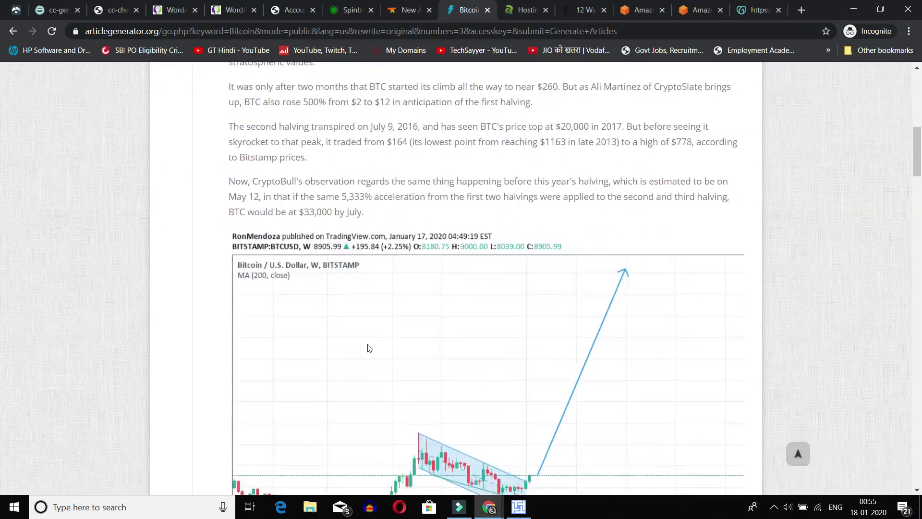
{"action": "scroll", "coordinate": [370, 341], "scroll_direction": "down", "scroll_amount": 20}
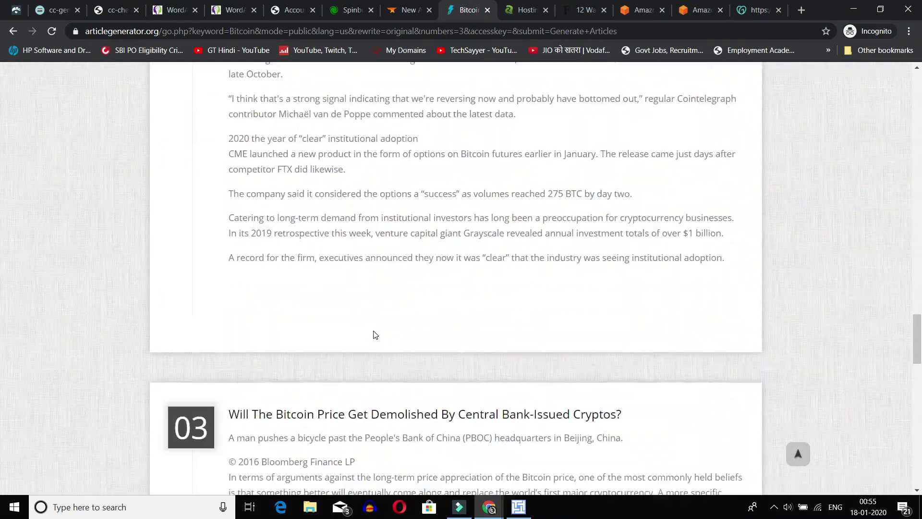
{"action": "scroll", "coordinate": [376, 327], "scroll_direction": "up", "scroll_amount": 20}
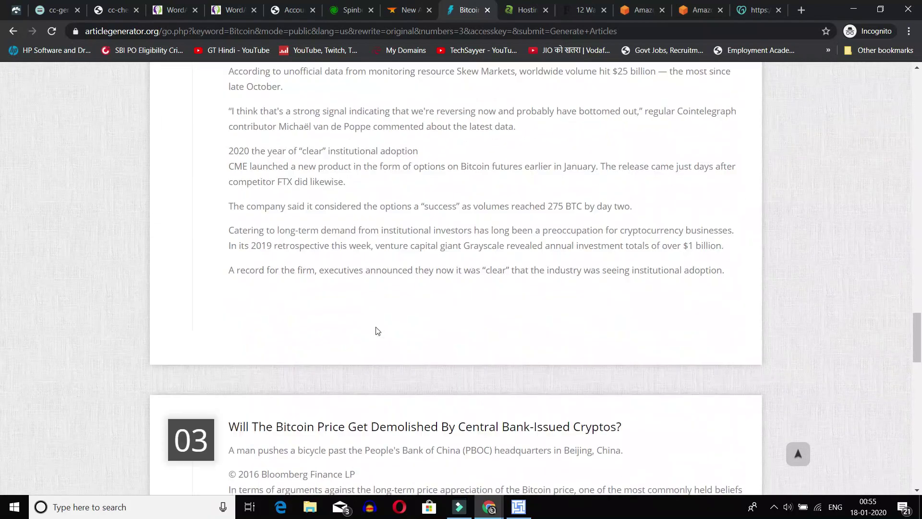
{"action": "scroll", "coordinate": [381, 327], "scroll_direction": "up", "scroll_amount": 15}
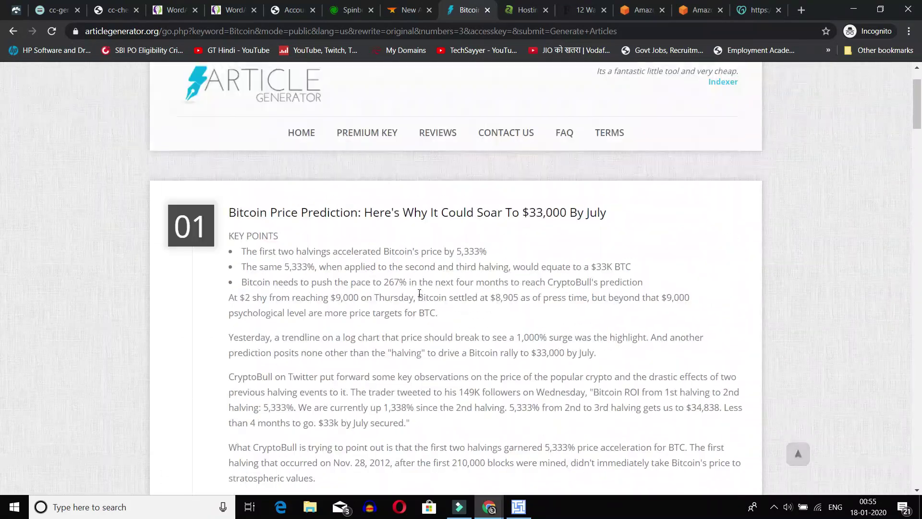
Step: Return to Article Generator's home page and generate 3 English articles for the keyword bitcoin in Public mode without rewriting
{"action": "left_click", "coordinate": [287, 155]}
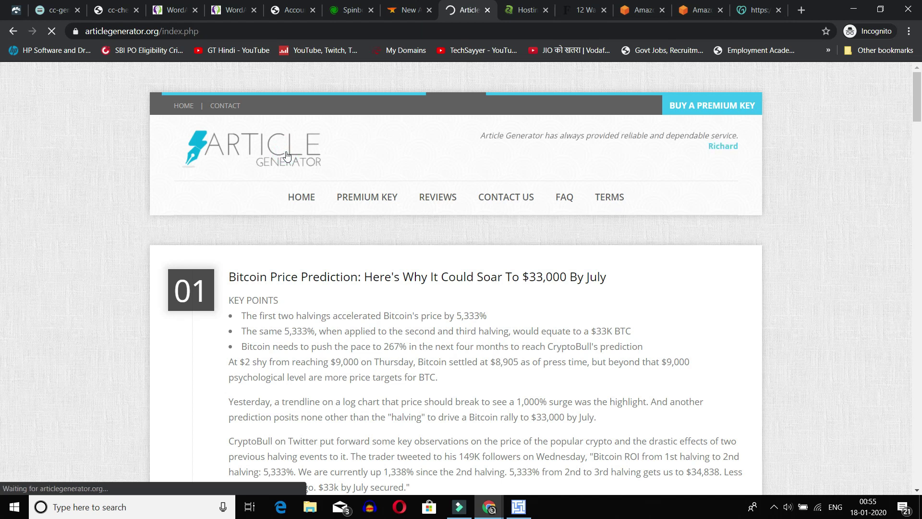
{"action": "scroll", "coordinate": [377, 190], "scroll_direction": "down", "scroll_amount": 6}
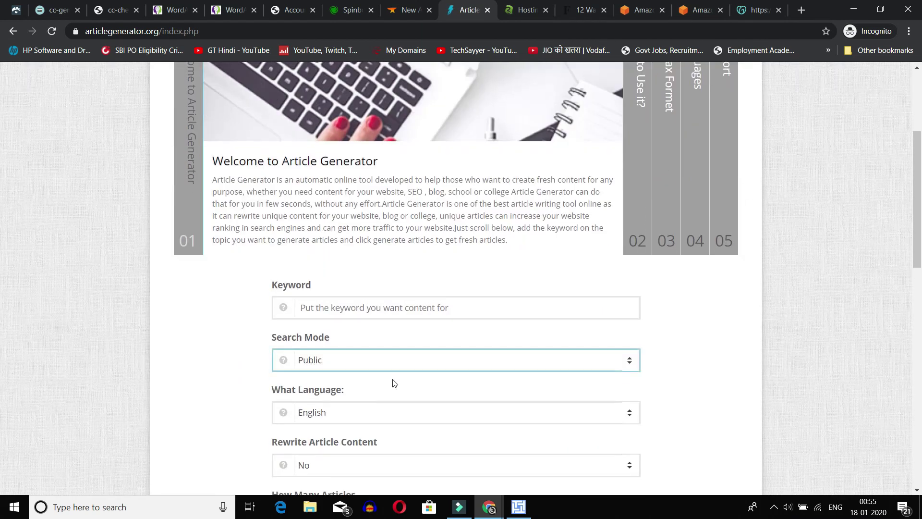
{"action": "left_click", "coordinate": [388, 194]}
{"action": "type", "text": "bitcoin"}
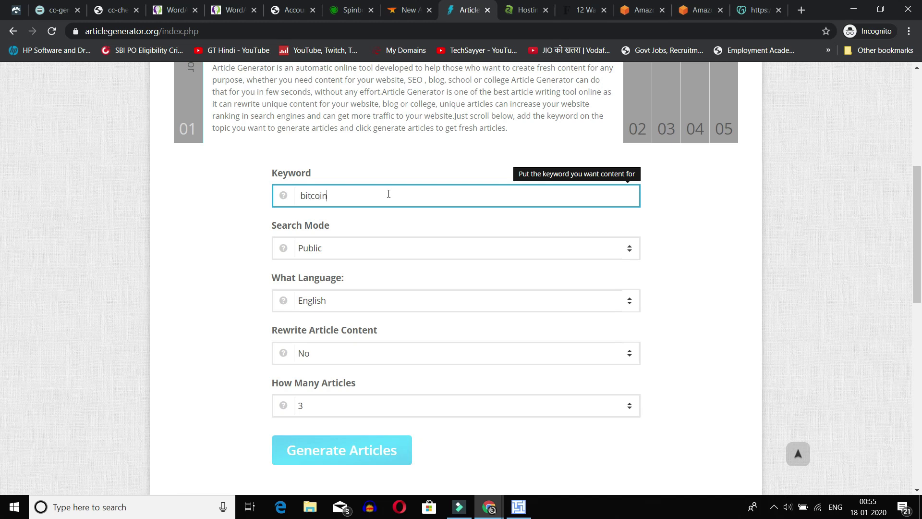
{"action": "left_click", "coordinate": [98, 312]}
{"action": "scroll", "coordinate": [130, 321], "scroll_direction": "down", "scroll_amount": 3}
{"action": "left_click", "coordinate": [343, 330]}
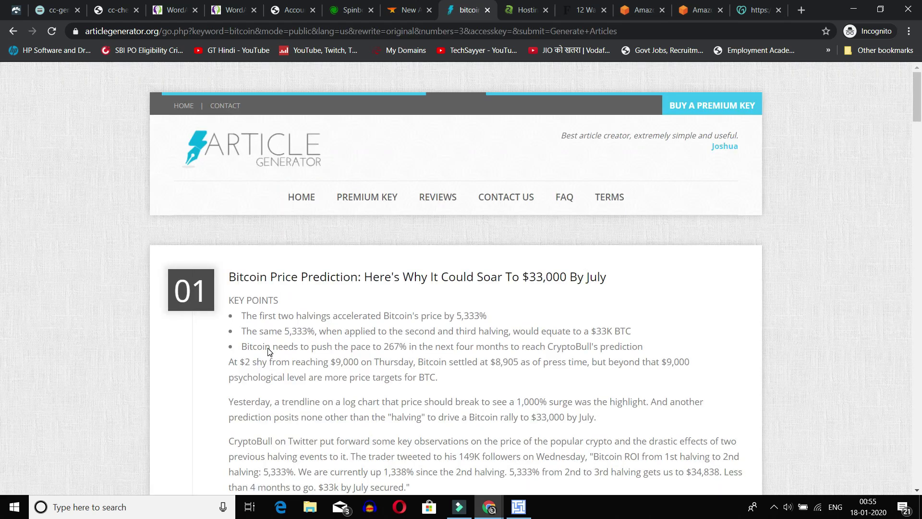
Step: Skim the newly generated bitcoin articles and check the Bitcoin article's progress in Article Forge
{"action": "scroll", "coordinate": [272, 289], "scroll_direction": "down", "scroll_amount": 20}
{"action": "scroll", "coordinate": [337, 408], "scroll_direction": "down", "scroll_amount": 15}
{"action": "key", "text": "ctrl+shift+Tab"}
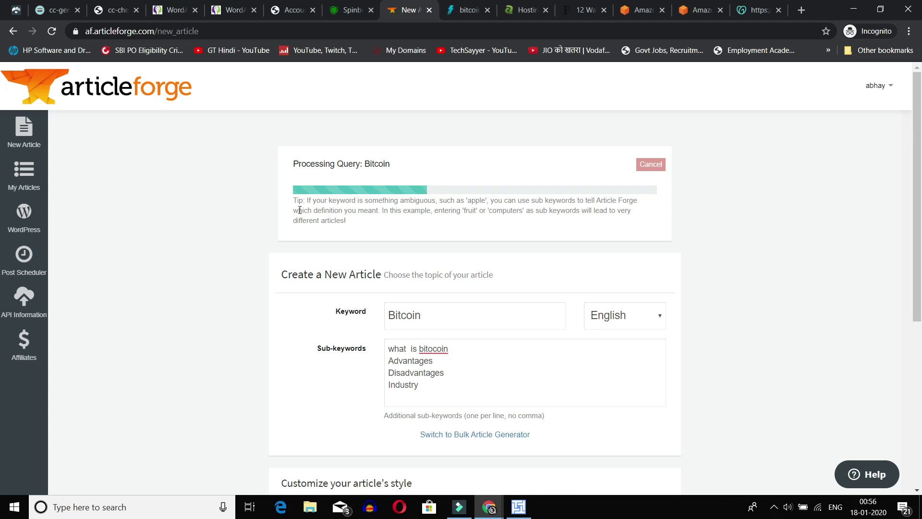
Step: Select the SUPER UNIQUE spin in WordAi and place the Spinbot tab beside WordAi's to compare both rewrites
{"action": "left_click", "coordinate": [175, 10]}
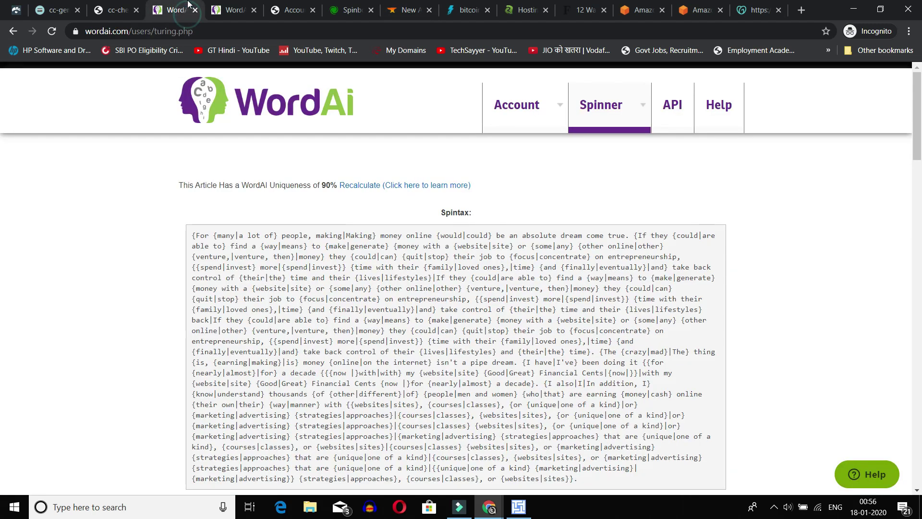
{"action": "scroll", "coordinate": [226, 315], "scroll_direction": "down", "scroll_amount": 10}
{"action": "scroll", "coordinate": [225, 315], "scroll_direction": "down", "scroll_amount": 2}
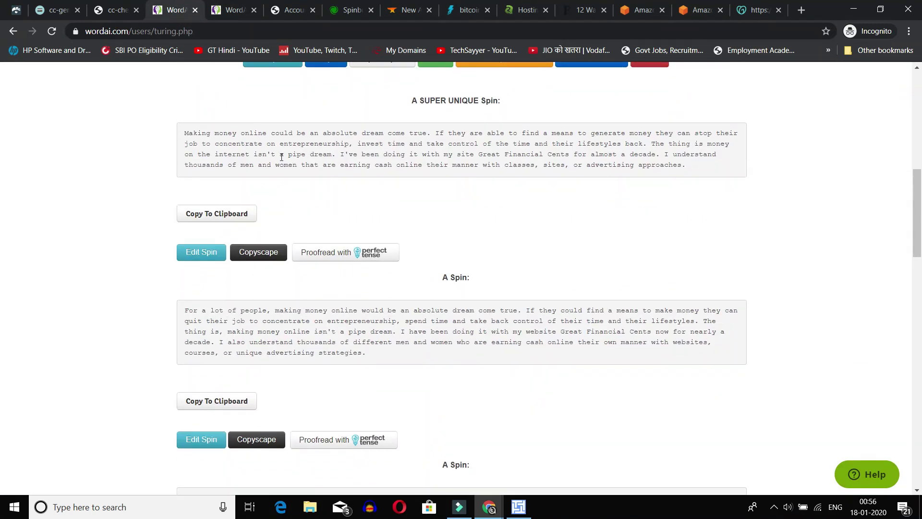
{"action": "triple_click", "coordinate": [260, 142]}
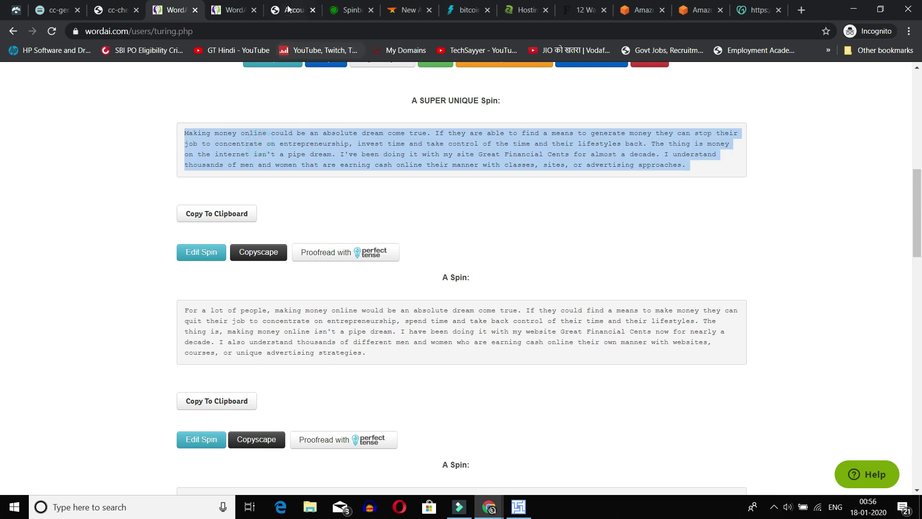
{"action": "left_click_drag", "start_coordinate": [340, 12], "coordinate": [226, 7]}
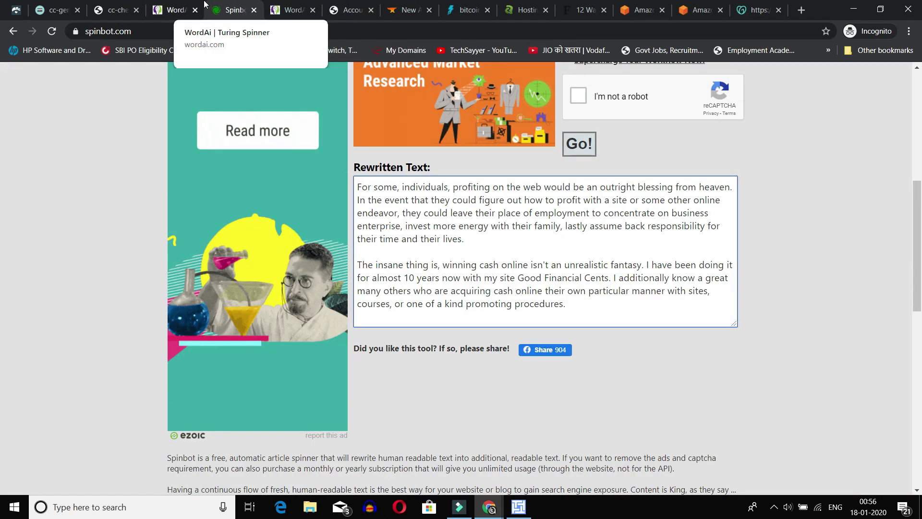
{"action": "left_click", "coordinate": [174, 9]}
{"action": "scroll", "coordinate": [405, 265], "scroll_direction": "up", "scroll_amount": 5}
{"action": "left_click", "coordinate": [235, 9]}
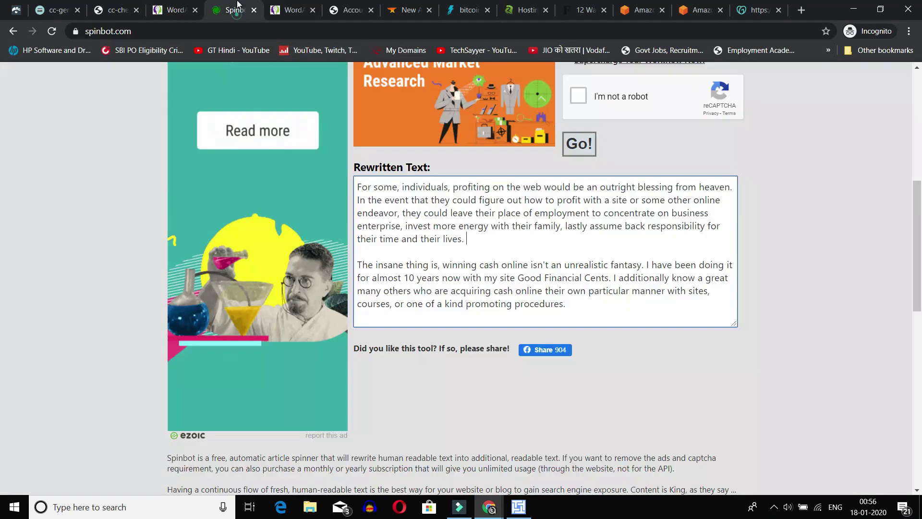
Step: Search Google for "duplicate cheker" in a new tab and open the Duplichecker plagiarism checker
{"action": "left_click", "coordinate": [804, 9]}
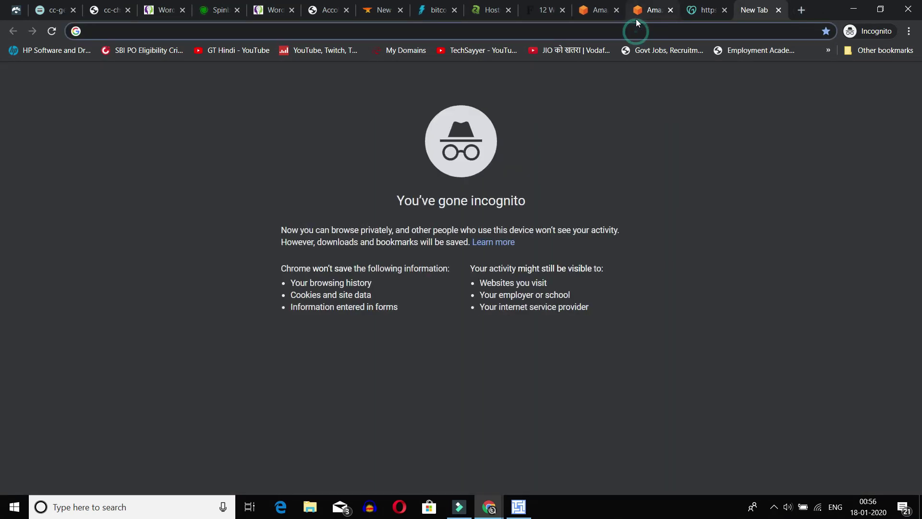
{"action": "type", "text": "duplicat"}
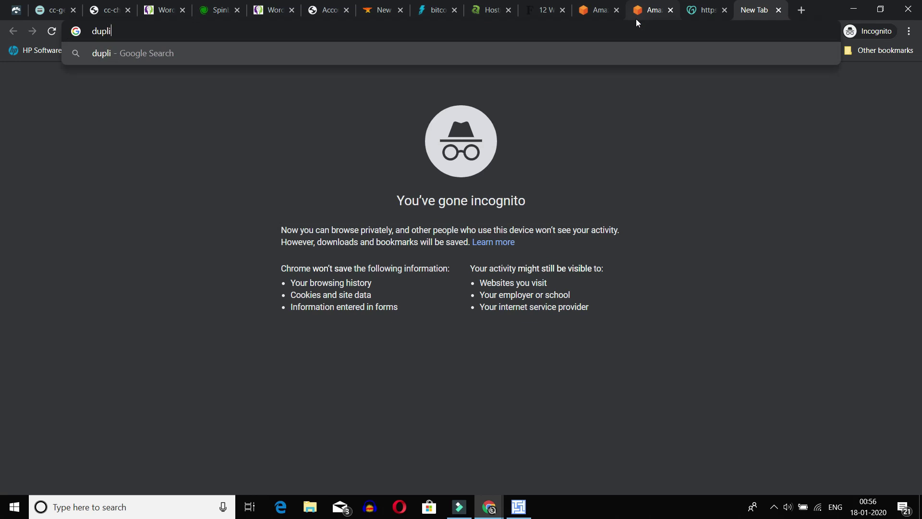
{"action": "type", "text": "e"}
{"action": "type", "text": "cheker"}
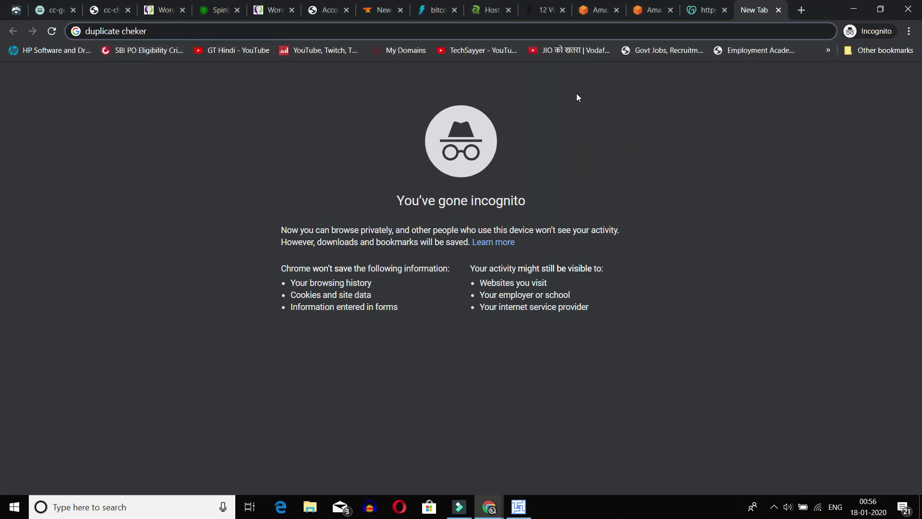
{"action": "left_click", "coordinate": [577, 33]}
{"action": "key", "text": "Return"}
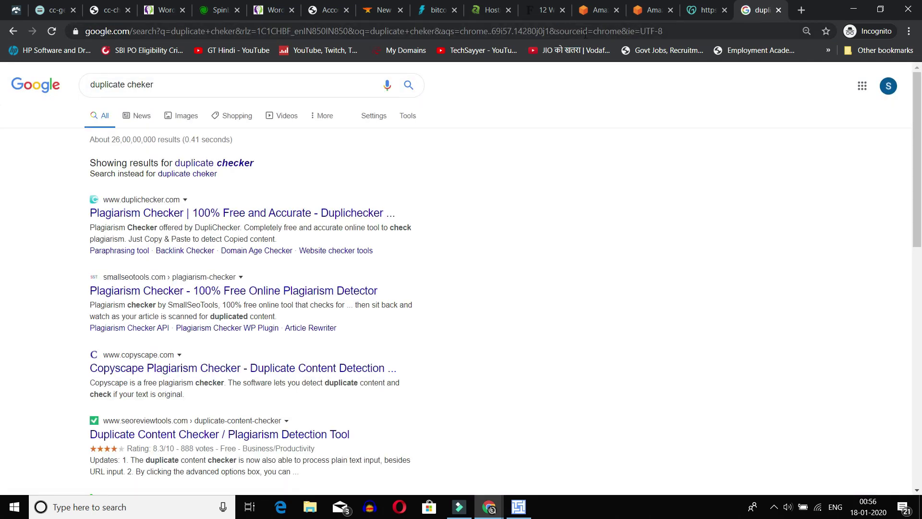
{"action": "left_click", "coordinate": [250, 213]}
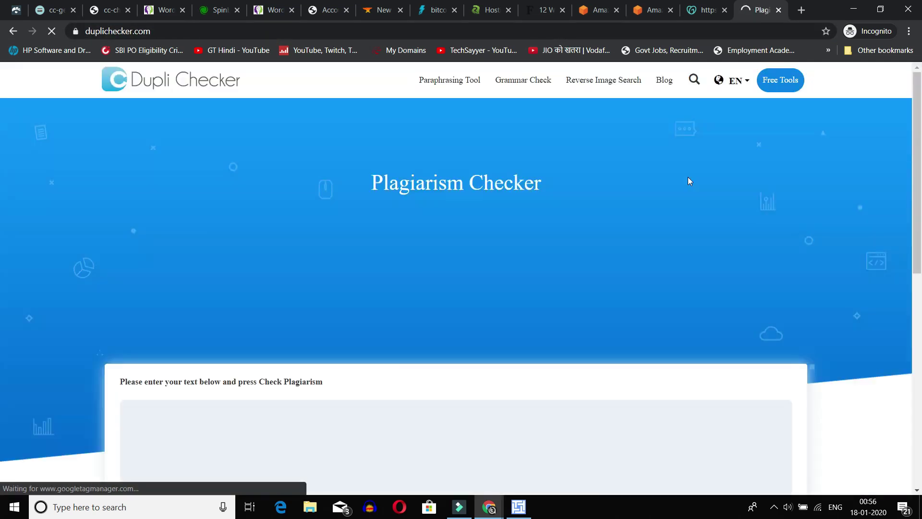
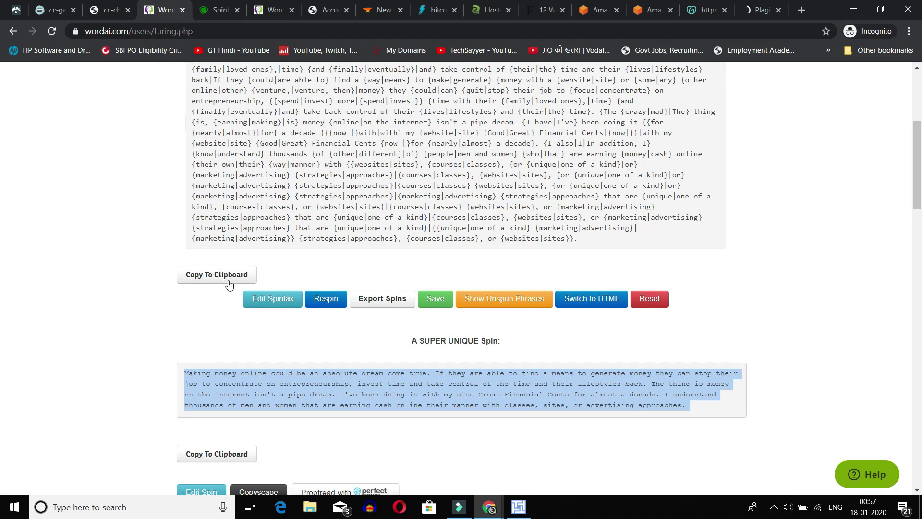
Step: Copy the entire rewritten text from Spinbot
{"action": "left_click", "coordinate": [239, 4]}
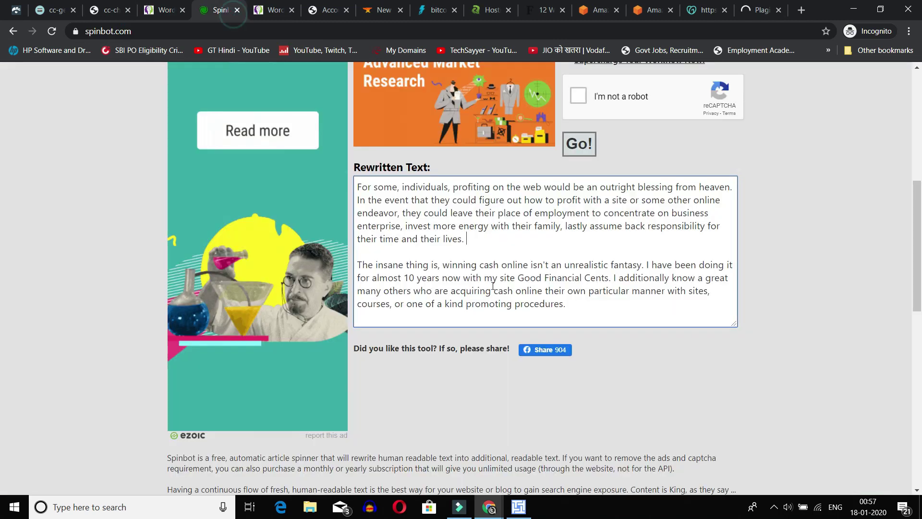
{"action": "triple_click", "coordinate": [492, 259]}
{"action": "key", "text": "ctrl+a"}
{"action": "key", "text": "ctrl+c"}
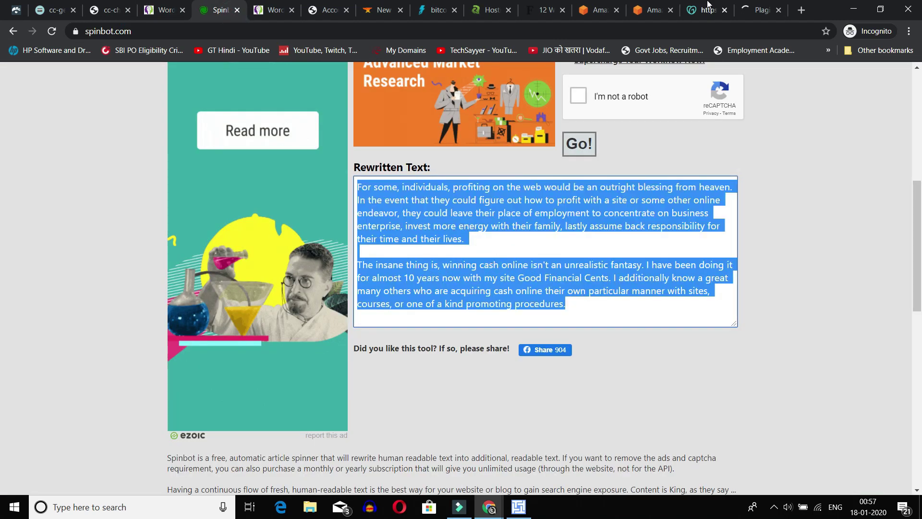
Step: Accept Duplichecker's privacy notice, paste the copied Spinbot rewrite into the text field and check it for plagiarism
{"action": "left_click", "coordinate": [763, 10]}
{"action": "scroll", "coordinate": [361, 385], "scroll_direction": "down", "scroll_amount": 2}
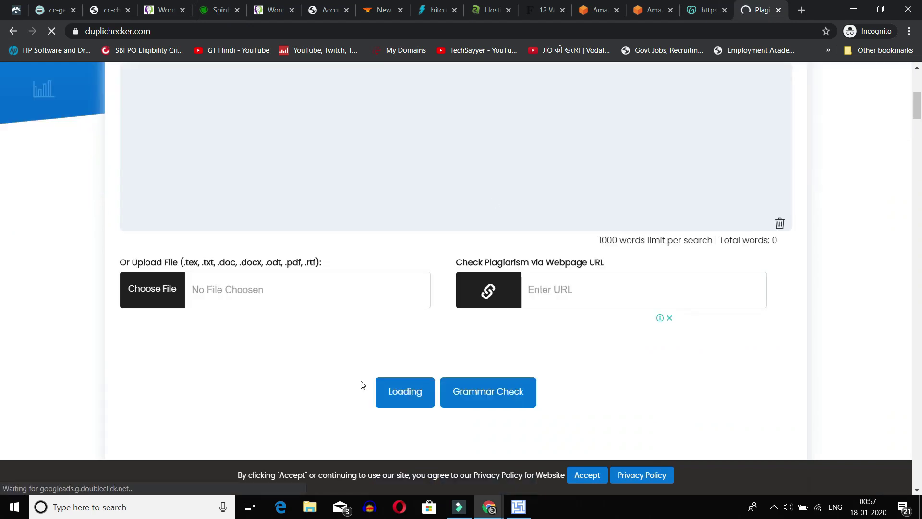
{"action": "scroll", "coordinate": [405, 349], "scroll_direction": "down", "scroll_amount": 10}
{"action": "scroll", "coordinate": [405, 349], "scroll_direction": "up", "scroll_amount": 8}
{"action": "scroll", "coordinate": [402, 336], "scroll_direction": "up", "scroll_amount": 3}
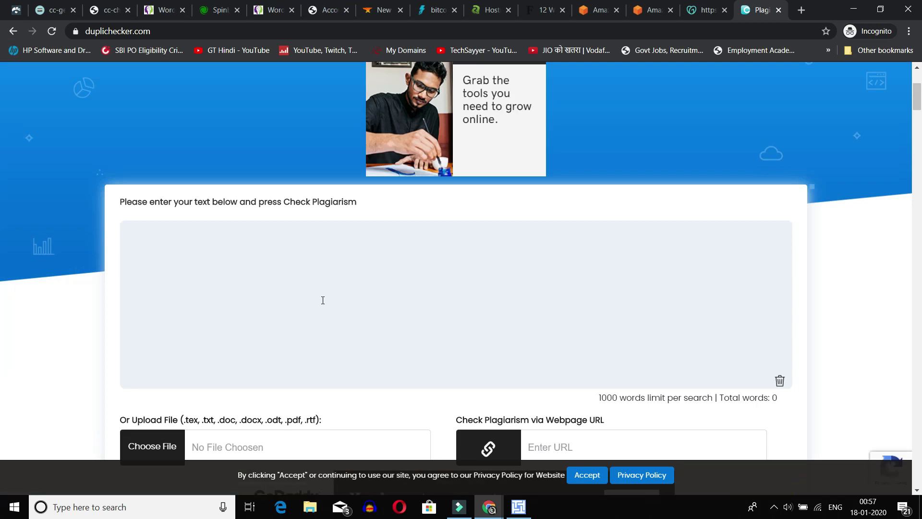
{"action": "left_click", "coordinate": [586, 476]}
{"action": "left_click", "coordinate": [375, 335]}
{"action": "key", "text": "ctrl+v"}
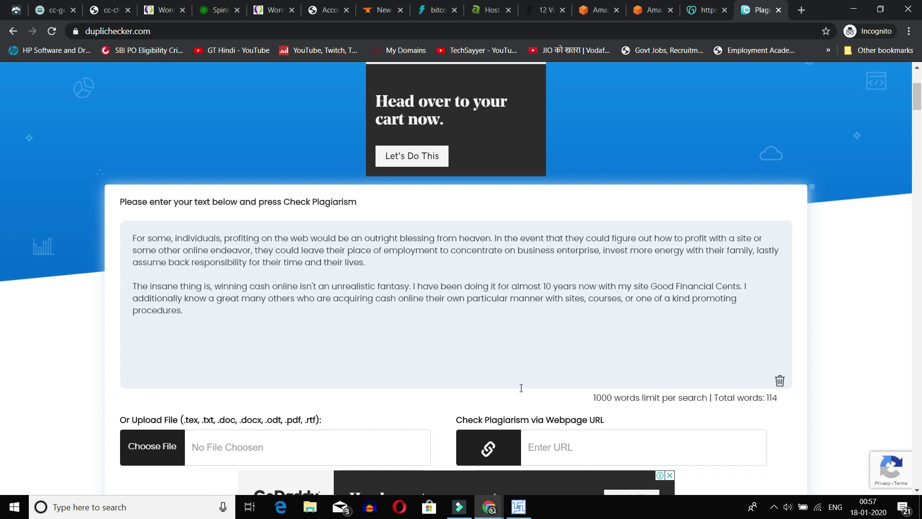
{"action": "scroll", "coordinate": [532, 368], "scroll_direction": "down", "scroll_amount": 3}
{"action": "left_click", "coordinate": [420, 438]}
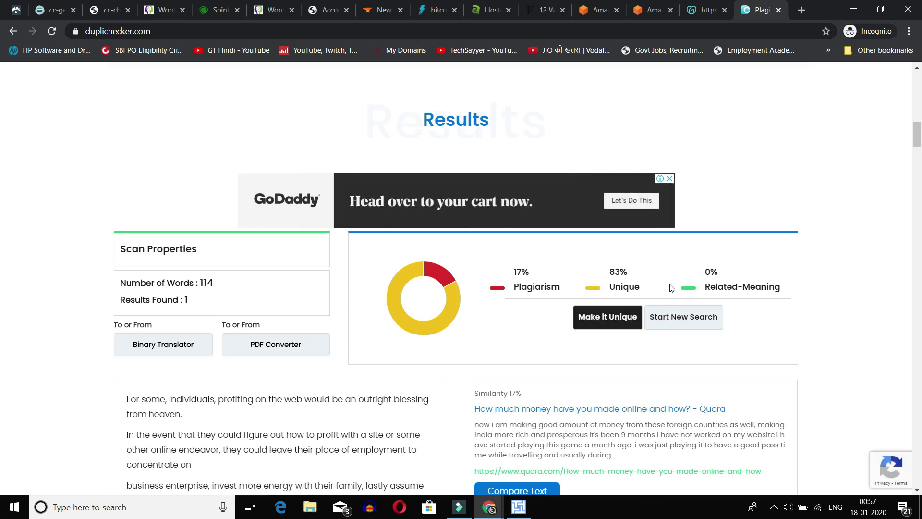
Step: Examine the Spinbot text's plagiarism percentage and the sentence-by-sentence results in Duplichecker
{"action": "left_click_drag", "start_coordinate": [505, 260], "coordinate": [560, 295]}
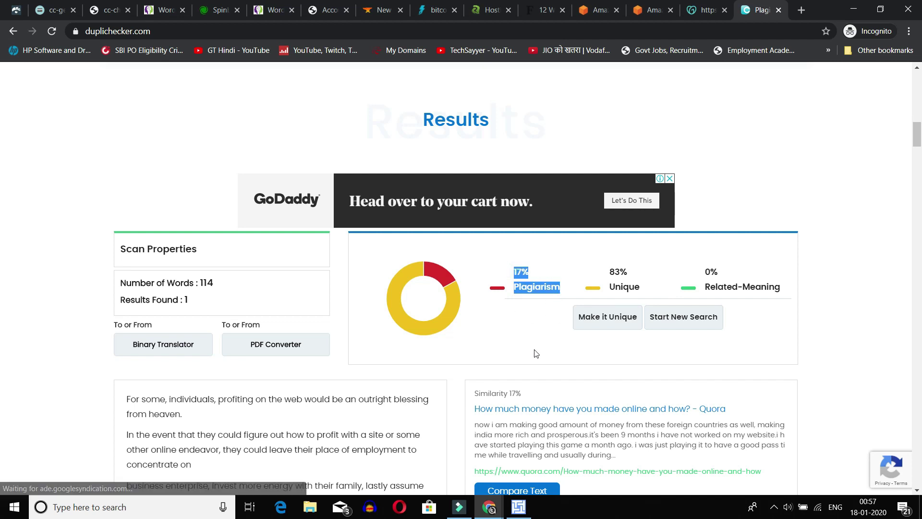
{"action": "scroll", "coordinate": [537, 351], "scroll_direction": "down", "scroll_amount": 4}
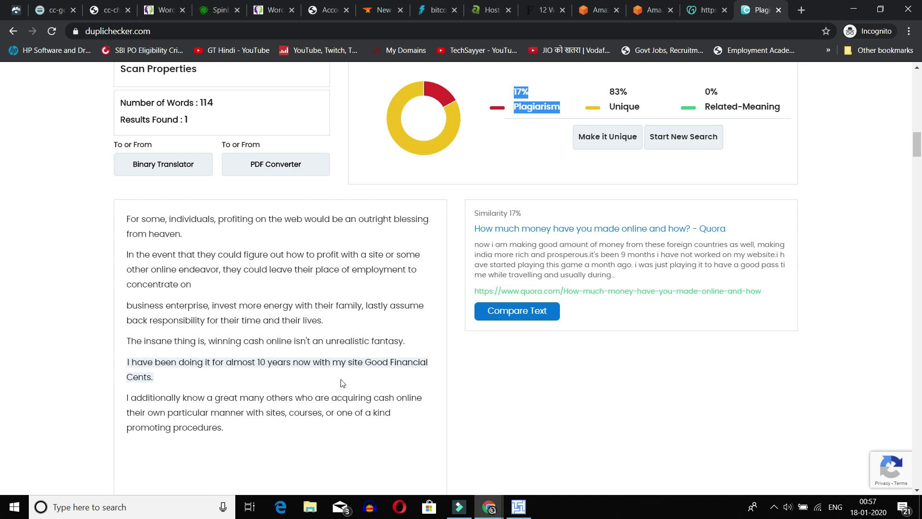
{"action": "scroll", "coordinate": [294, 369], "scroll_direction": "up", "scroll_amount": 15}
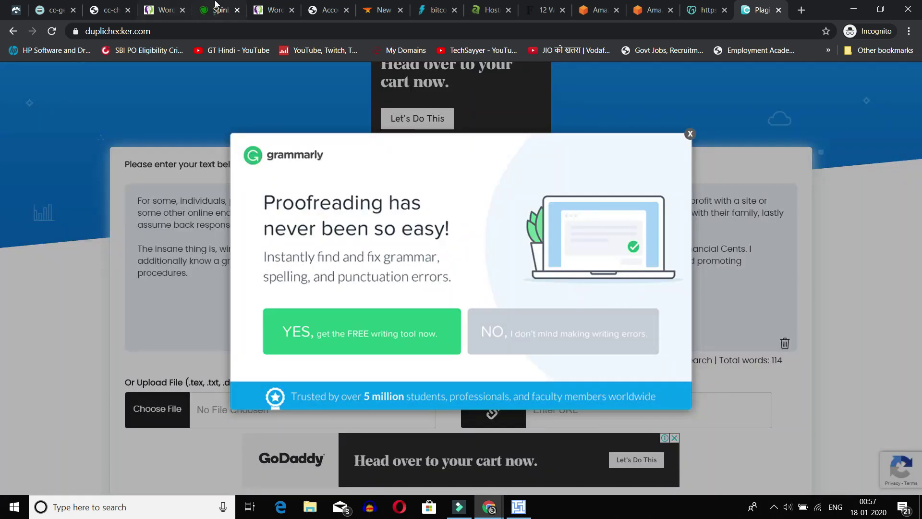
Step: Copy the selected SUPER UNIQUE spin text from WordAi
{"action": "left_click", "coordinate": [165, 10]}
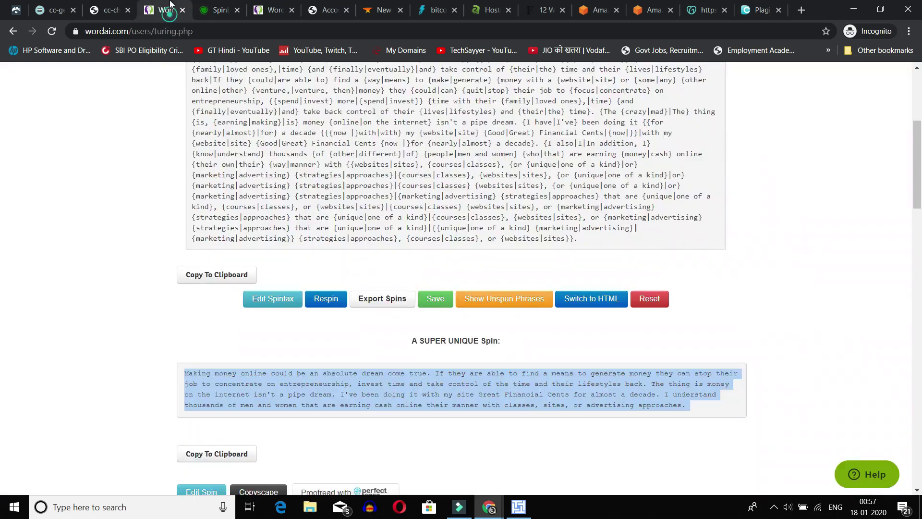
{"action": "right_click", "coordinate": [292, 387]}
{"action": "left_click", "coordinate": [296, 386]}
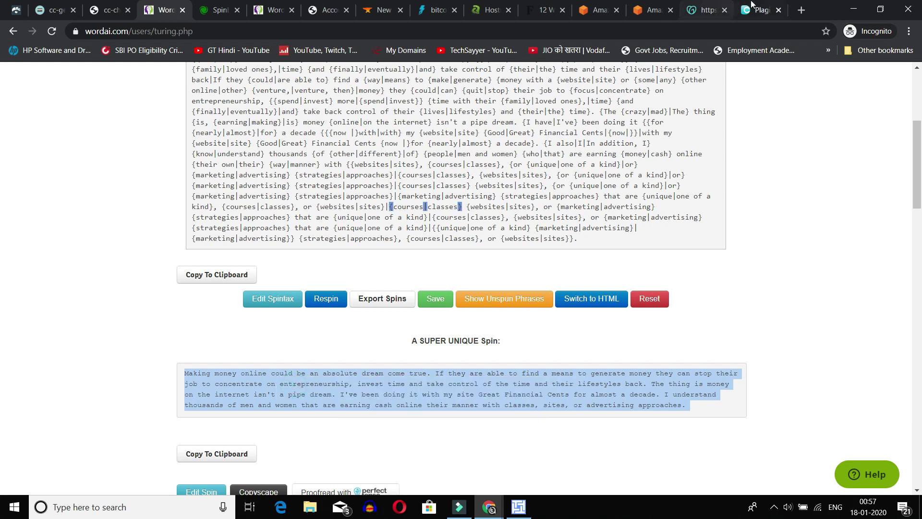
Step: Return to Duplichecker, dismiss the Grammarly pop-up and replace the Spinbot text with the copied WordAi spin
{"action": "left_click", "coordinate": [761, 10]}
{"action": "left_click", "coordinate": [690, 134]}
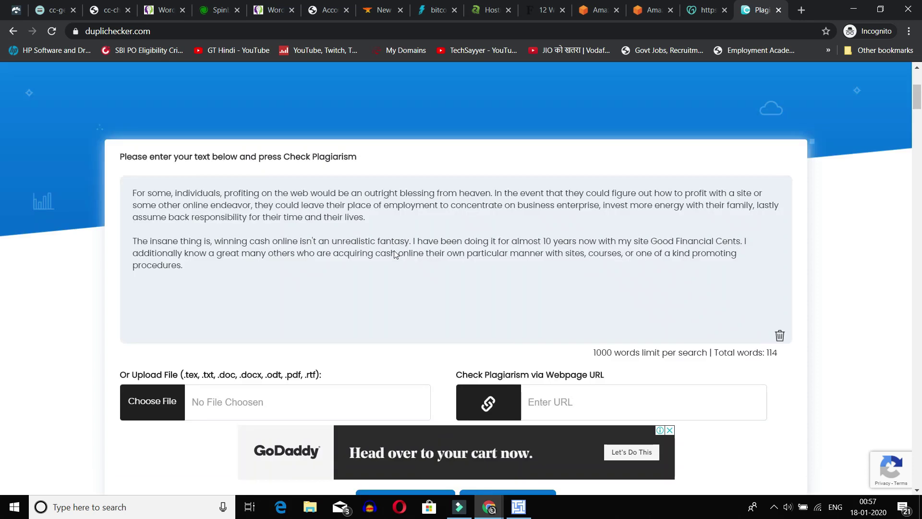
{"action": "triple_click", "coordinate": [395, 250]}
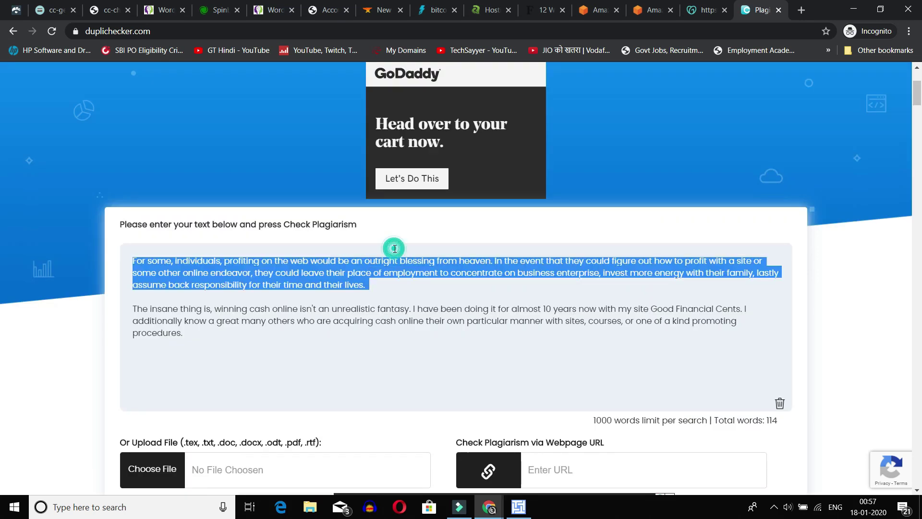
{"action": "key", "text": "ctrl+a"}
{"action": "key", "text": "BackSpace"}
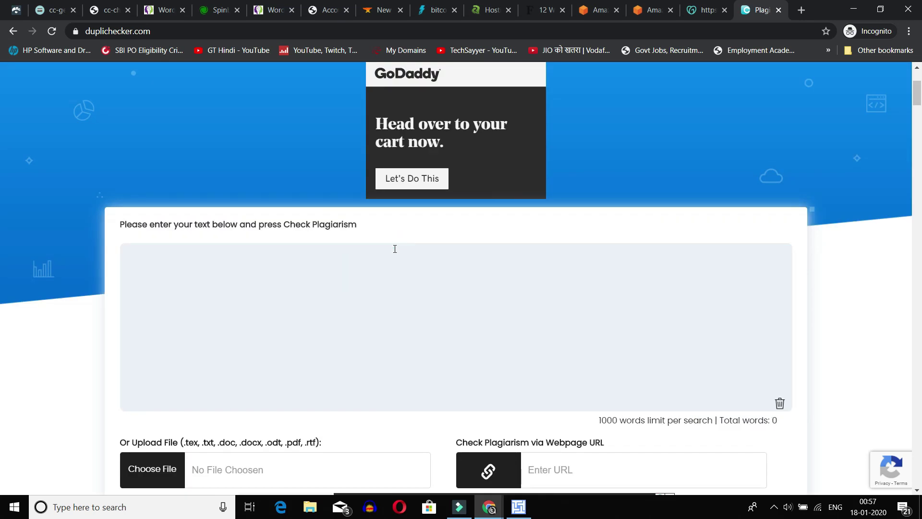
{"action": "key", "text": "ctrl+v"}
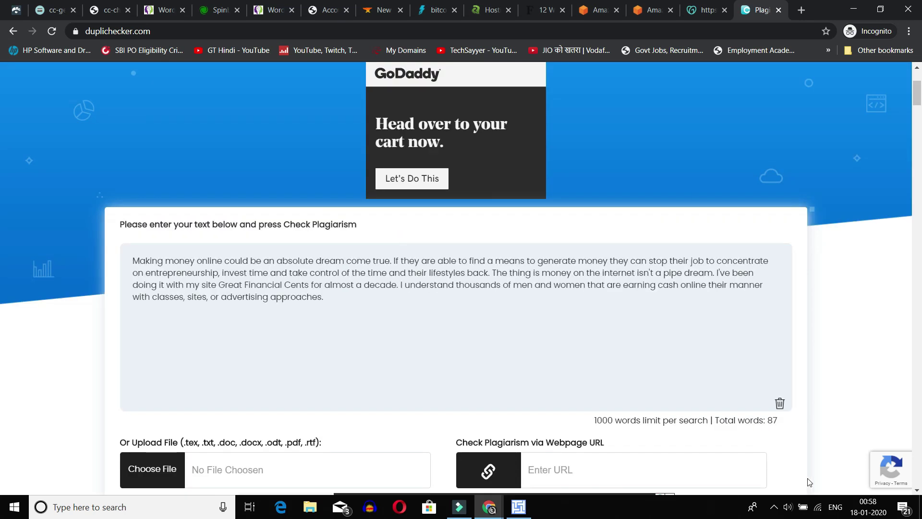
{"action": "left_click", "coordinate": [778, 504]}
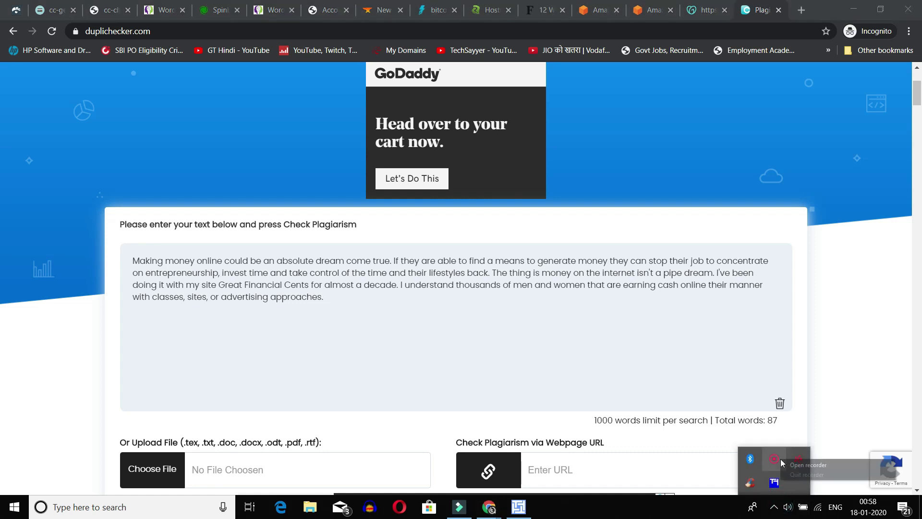
{"action": "left_click", "coordinate": [795, 460]}
{"action": "left_click", "coordinate": [821, 420]}
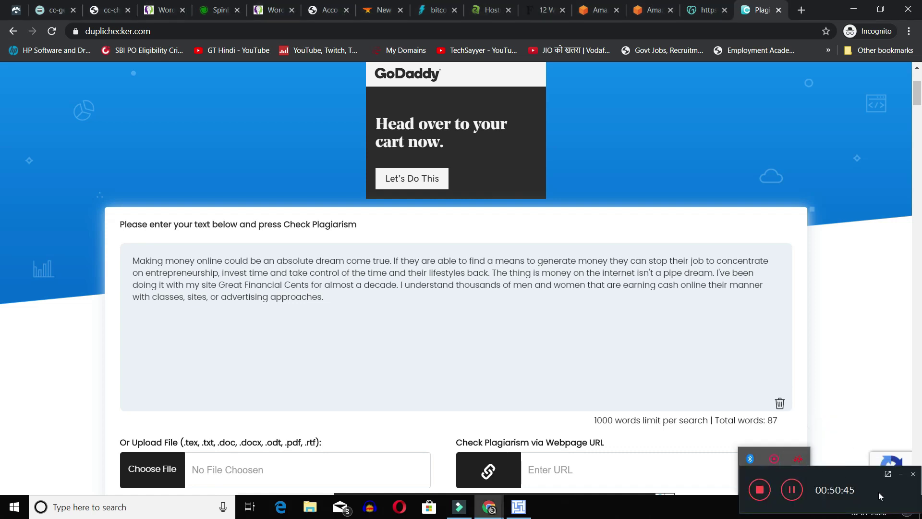
{"action": "left_click", "coordinate": [901, 476]}
Step: Check the pasted WordAi spin for plagiarism and highlight its plagiarism and unique percentages in the results
{"action": "scroll", "coordinate": [654, 389], "scroll_direction": "down", "scroll_amount": 5}
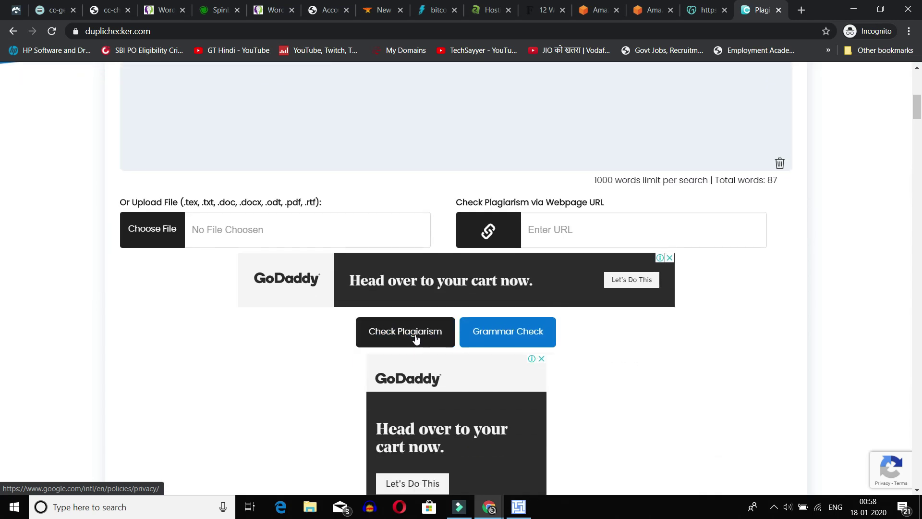
{"action": "left_click", "coordinate": [416, 339]}
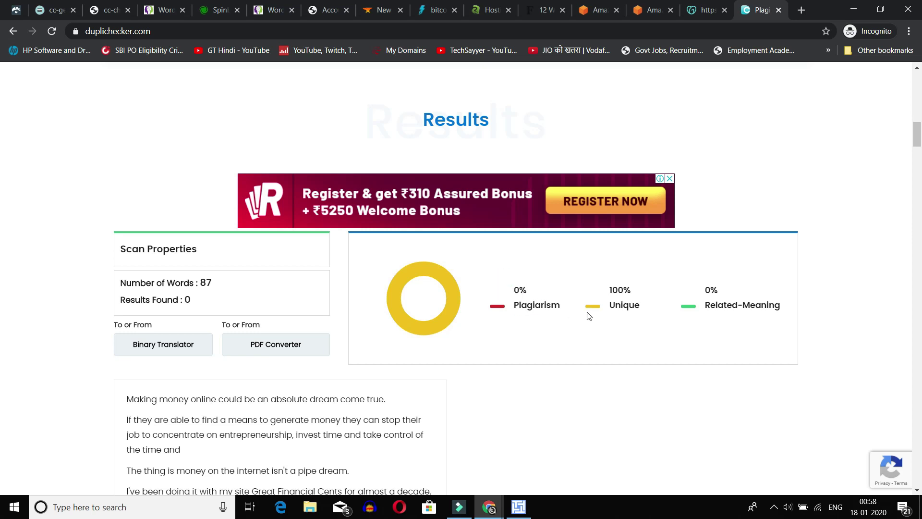
{"action": "left_click_drag", "start_coordinate": [622, 293], "coordinate": [649, 315]}
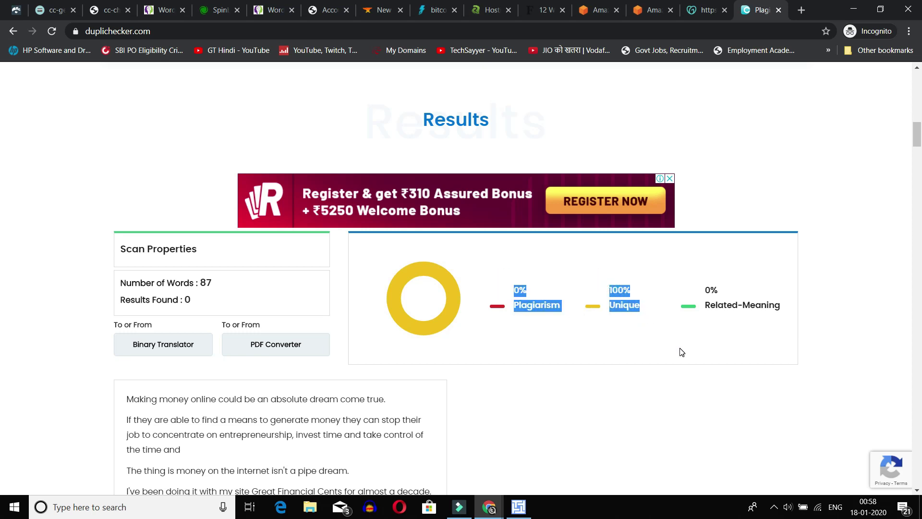
{"action": "scroll", "coordinate": [411, 394], "scroll_direction": "down", "scroll_amount": 1}
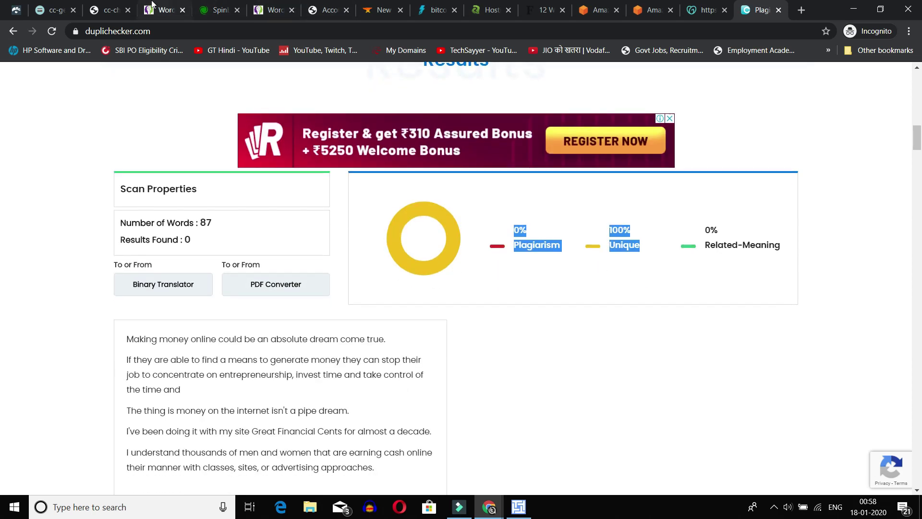
Step: Revisit the WordAi and Spinbot rewrites and check the Bitcoin article's progress in Article Forge
{"action": "left_click", "coordinate": [163, 9]}
{"action": "left_click", "coordinate": [217, 5]}
{"action": "left_click", "coordinate": [163, 10]}
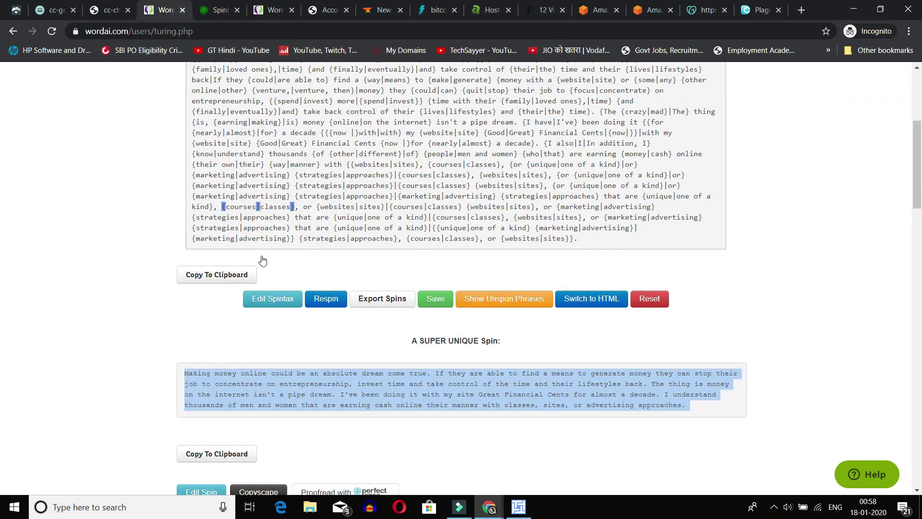
{"action": "scroll", "coordinate": [267, 211], "scroll_direction": "up", "scroll_amount": 5}
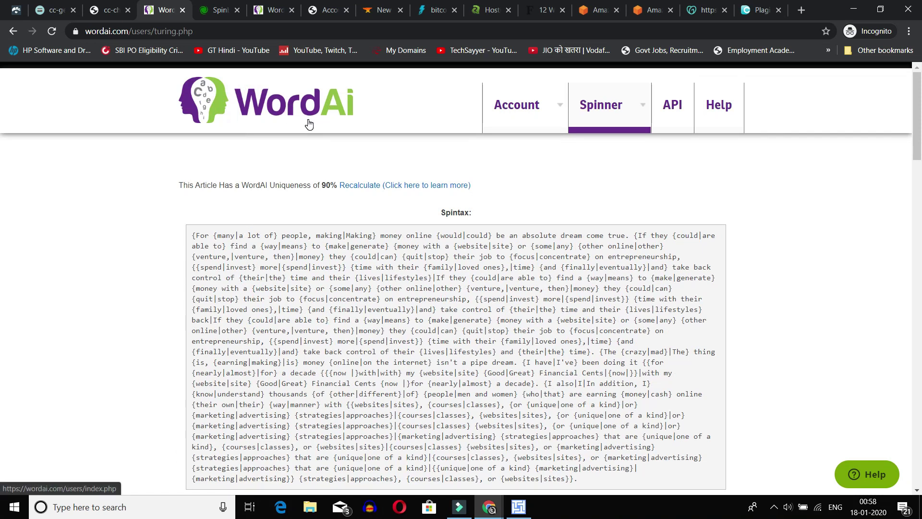
{"action": "left_click", "coordinate": [382, 10]}
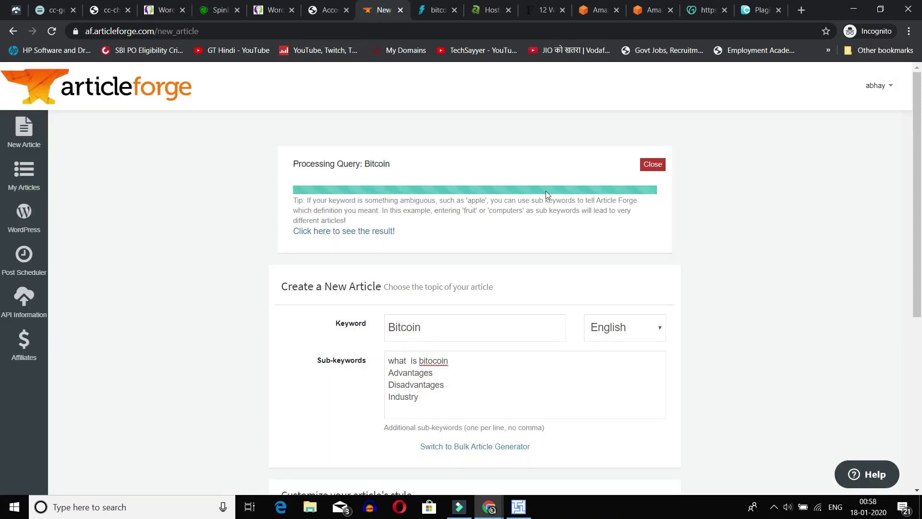
Step: Switch to the Article Generator results and look over the generated Bitcoin articles
{"action": "left_click", "coordinate": [430, 11]}
{"action": "left_click", "coordinate": [380, 9]}
{"action": "left_click", "coordinate": [432, 9]}
{"action": "scroll", "coordinate": [415, 242], "scroll_direction": "down", "scroll_amount": 4}
{"action": "scroll", "coordinate": [362, 327], "scroll_direction": "down", "scroll_amount": 15}
{"action": "scroll", "coordinate": [362, 326], "scroll_direction": "up", "scroll_amount": 20}
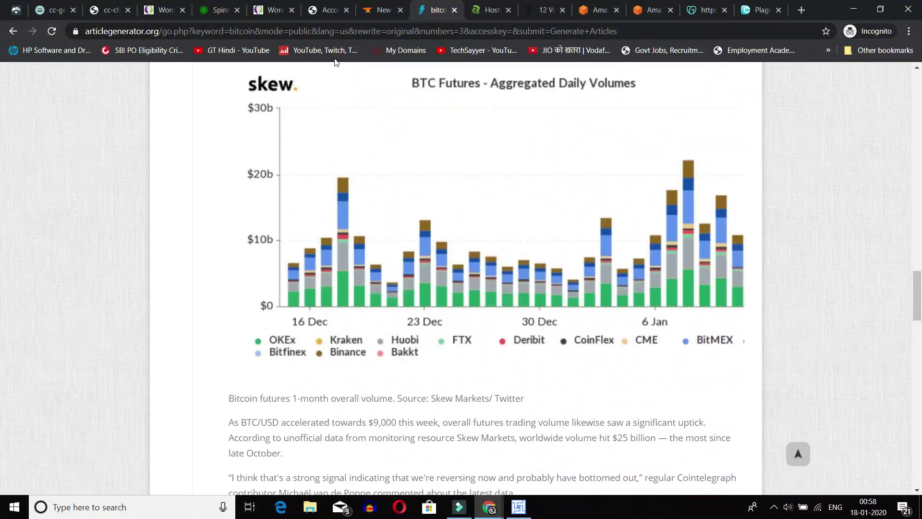
Step: Open the finished Bitcoin article in Article Forge and read through it
{"action": "left_click", "coordinate": [379, 10]}
{"action": "left_click", "coordinate": [361, 232]}
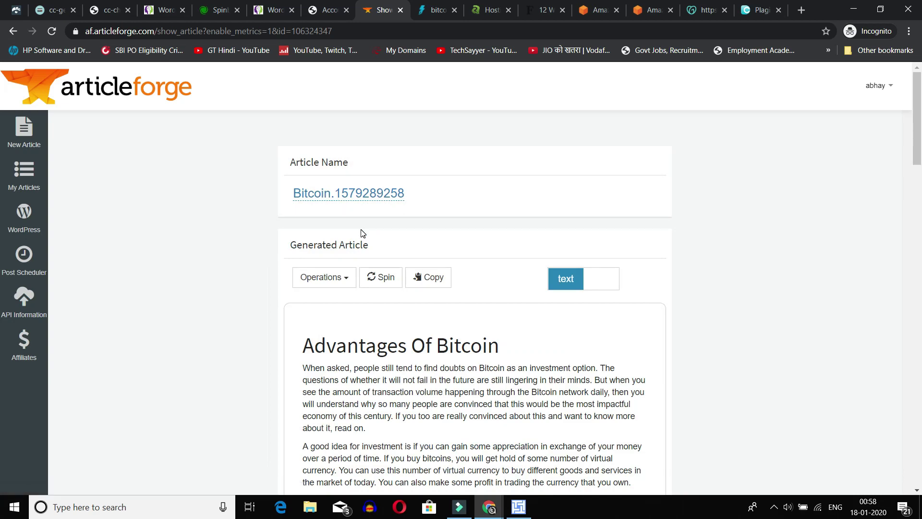
{"action": "scroll", "coordinate": [293, 351], "scroll_direction": "down", "scroll_amount": 13}
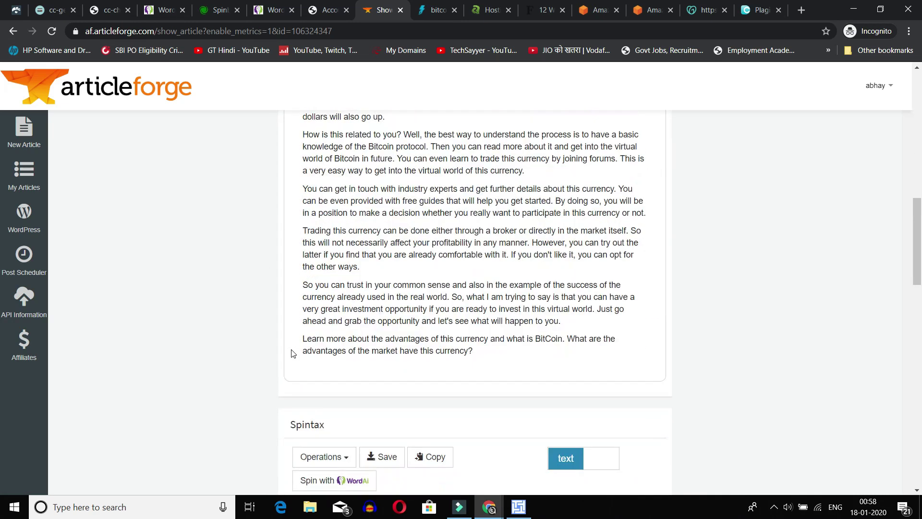
{"action": "scroll", "coordinate": [293, 354], "scroll_direction": "up", "scroll_amount": 3}
{"action": "scroll", "coordinate": [293, 353], "scroll_direction": "up", "scroll_amount": 12}
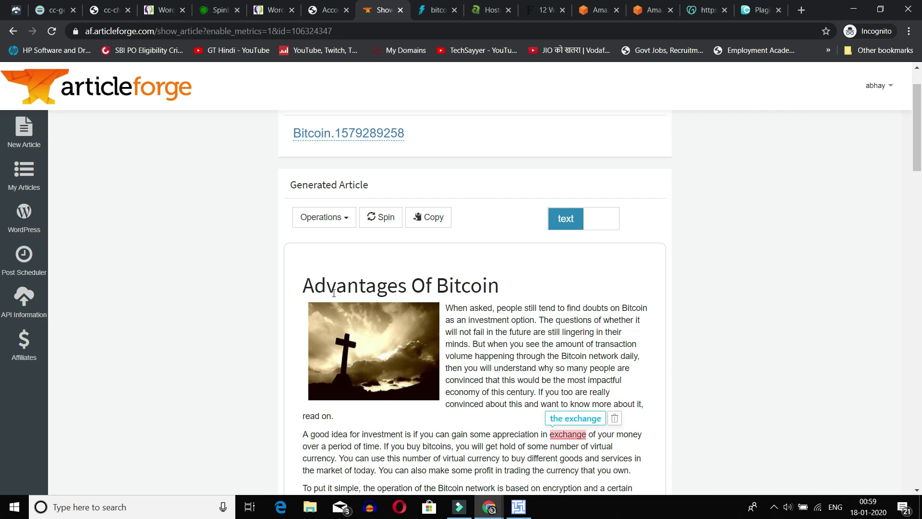
{"action": "scroll", "coordinate": [439, 333], "scroll_direction": "up", "scroll_amount": 1}
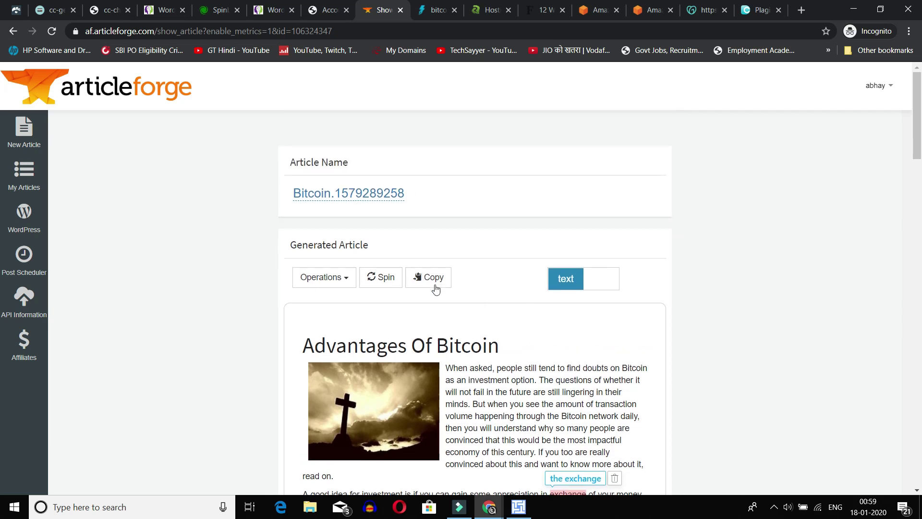
{"action": "scroll", "coordinate": [117, 272], "scroll_direction": "down", "scroll_amount": 3}
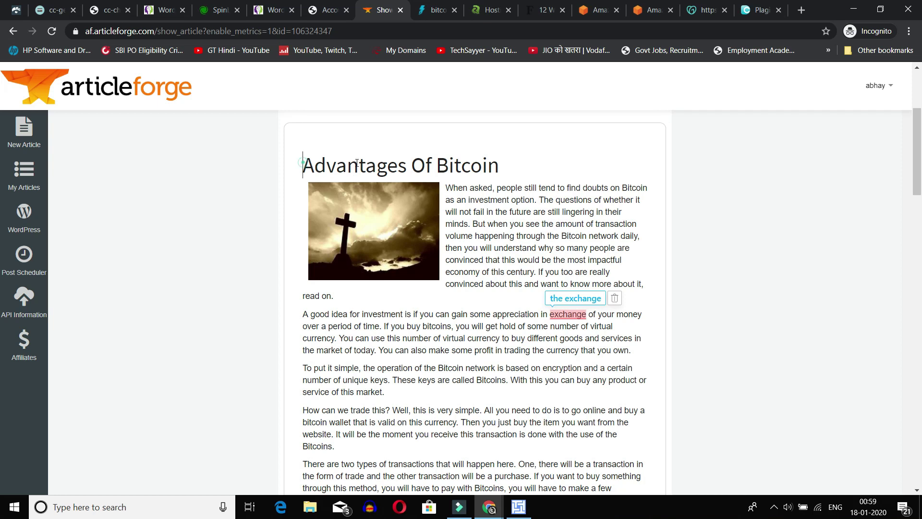
Step: Highlight the title "Advantages Of Bitcoin" and respin the generated article several times
{"action": "left_click_drag", "start_coordinate": [308, 163], "coordinate": [529, 161]}
{"action": "scroll", "coordinate": [494, 207], "scroll_direction": "up", "scroll_amount": 3}
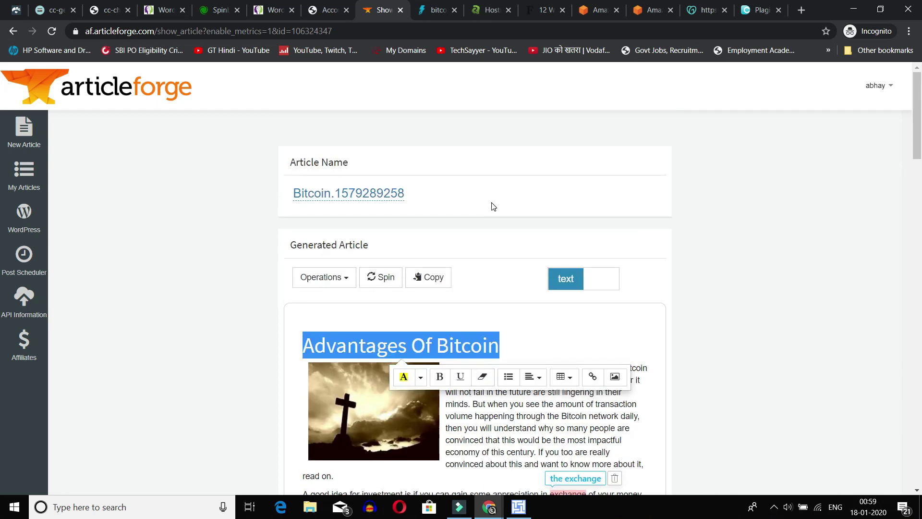
{"action": "scroll", "coordinate": [493, 206], "scroll_direction": "down", "scroll_amount": 1}
{"action": "left_click", "coordinate": [380, 216]}
{"action": "left_click", "coordinate": [385, 221]}
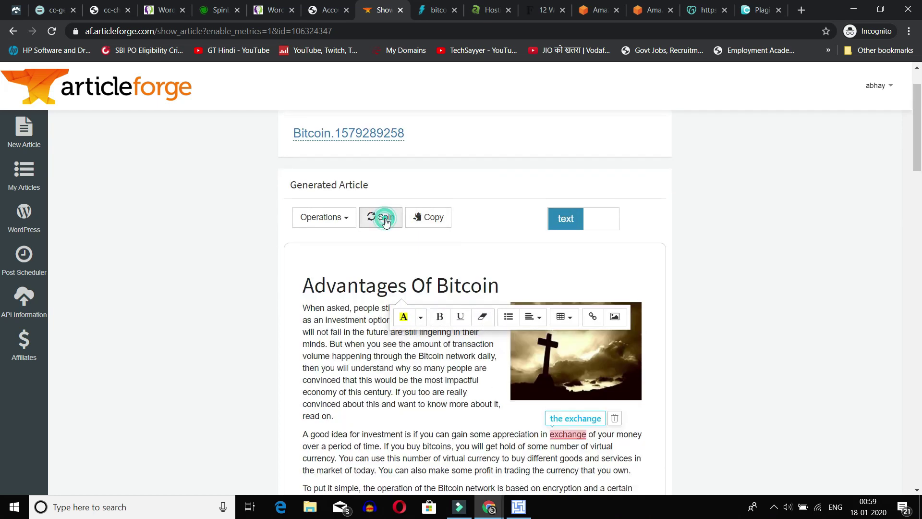
{"action": "left_click", "coordinate": [262, 241]}
{"action": "left_click", "coordinate": [385, 215]}
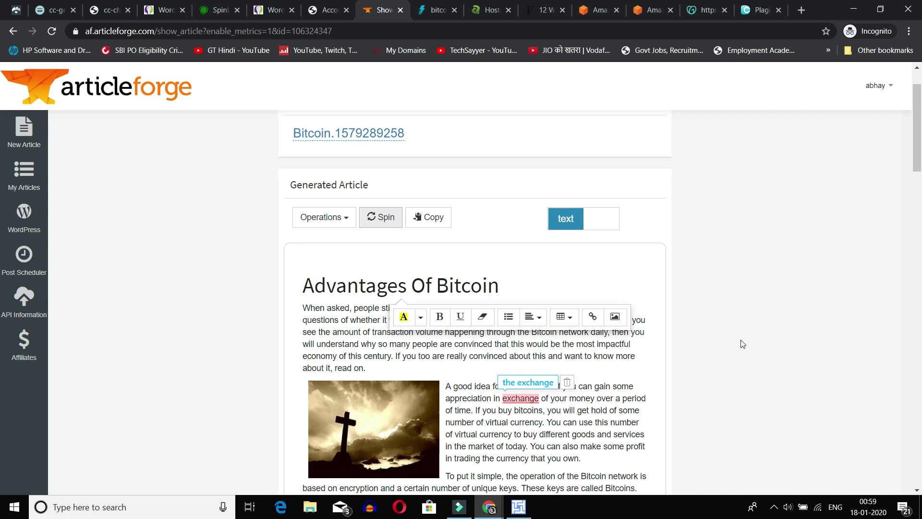
Step: Accept the correction "the exchange" in the generated article, read to its end and highlight the title
{"action": "left_click", "coordinate": [542, 387]}
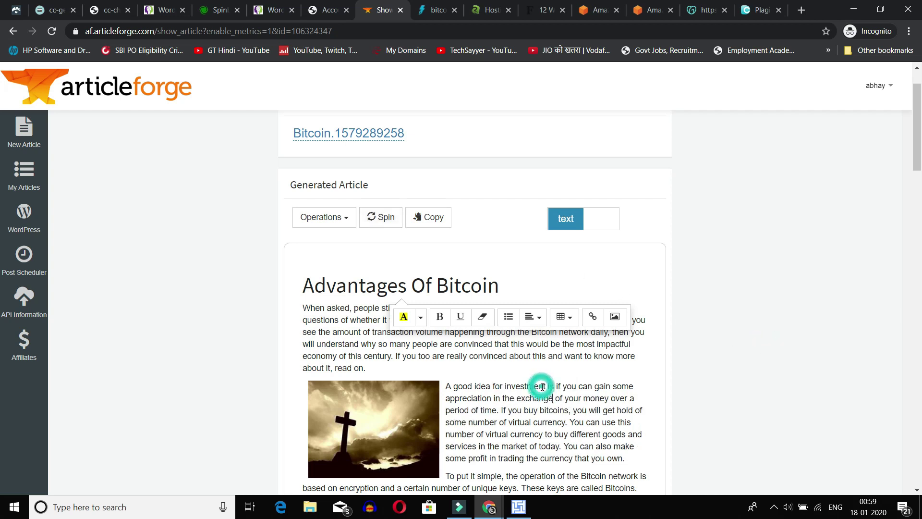
{"action": "scroll", "coordinate": [451, 378], "scroll_direction": "down", "scroll_amount": 8}
{"action": "scroll", "coordinate": [451, 379], "scroll_direction": "down", "scroll_amount": 5}
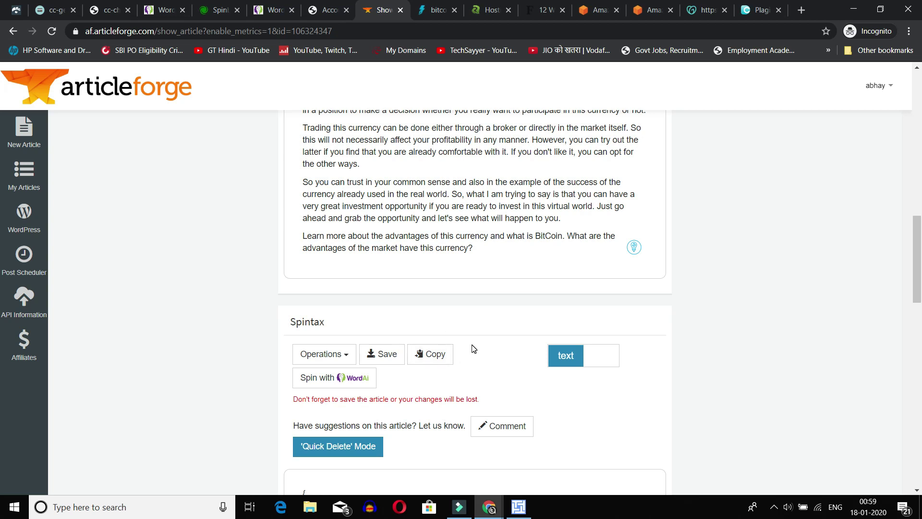
{"action": "scroll", "coordinate": [473, 349], "scroll_direction": "up", "scroll_amount": 13}
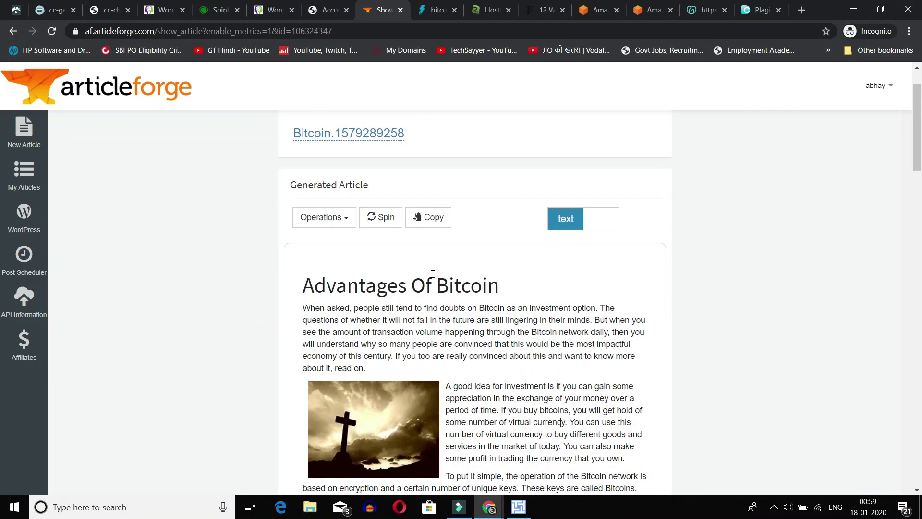
{"action": "left_click_drag", "start_coordinate": [303, 285], "coordinate": [483, 285]}
{"action": "scroll", "coordinate": [671, 334], "scroll_direction": "down", "scroll_amount": 1}
{"action": "left_click", "coordinate": [759, 291]}
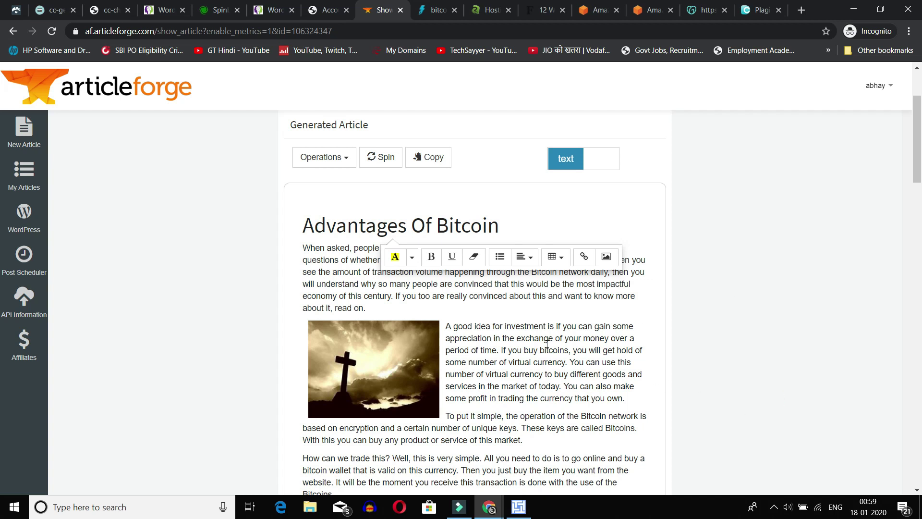
{"action": "left_click", "coordinate": [631, 221]}
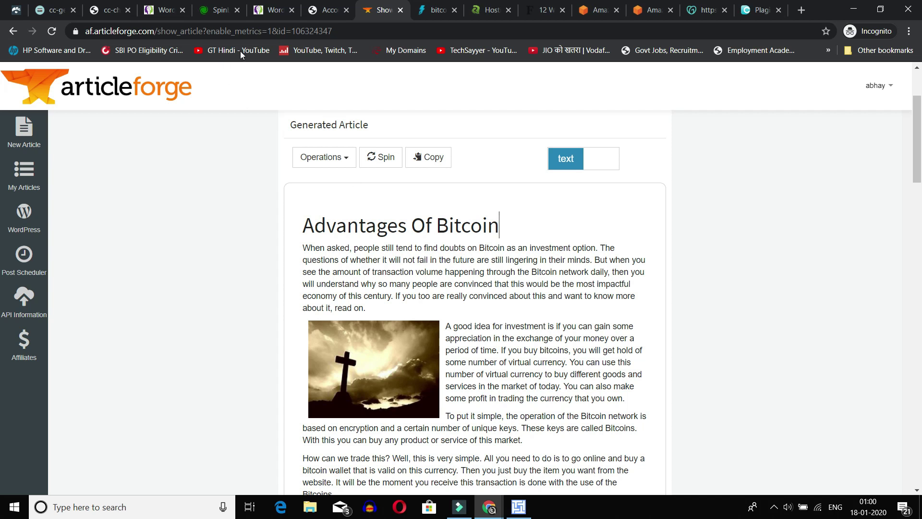
Step: Revisit the Article Generator page and compare it with the Article Forge article's text and embedded picture
{"action": "left_click", "coordinate": [433, 9]}
{"action": "scroll", "coordinate": [368, 328], "scroll_direction": "up", "scroll_amount": 7}
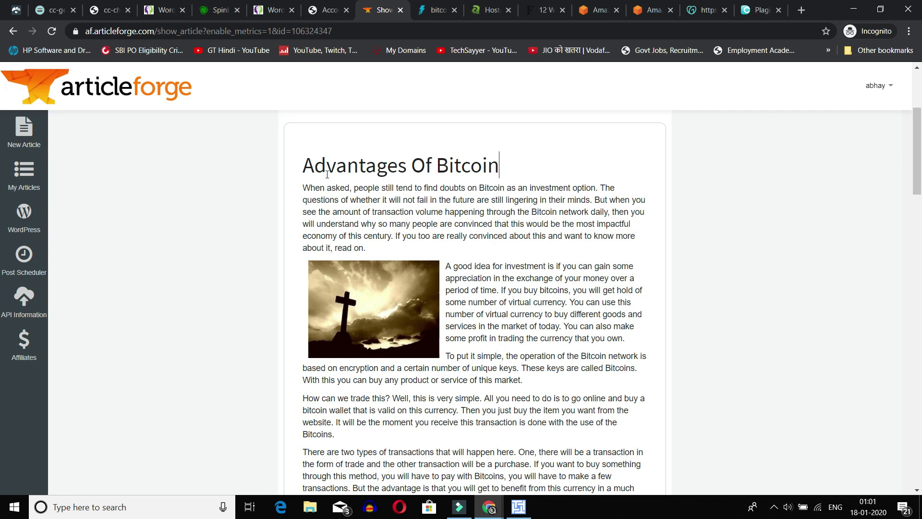
{"action": "scroll", "coordinate": [326, 186], "scroll_direction": "down", "scroll_amount": 4}
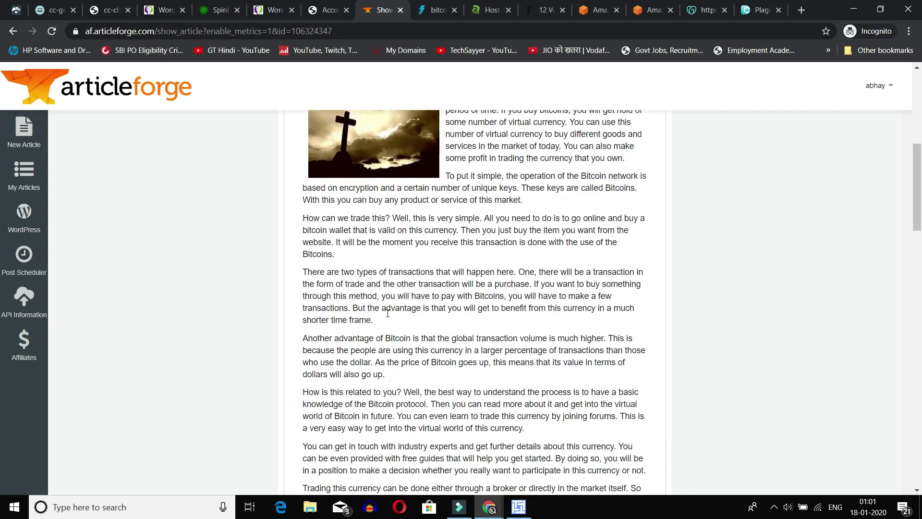
{"action": "scroll", "coordinate": [340, 348], "scroll_direction": "up", "scroll_amount": 5}
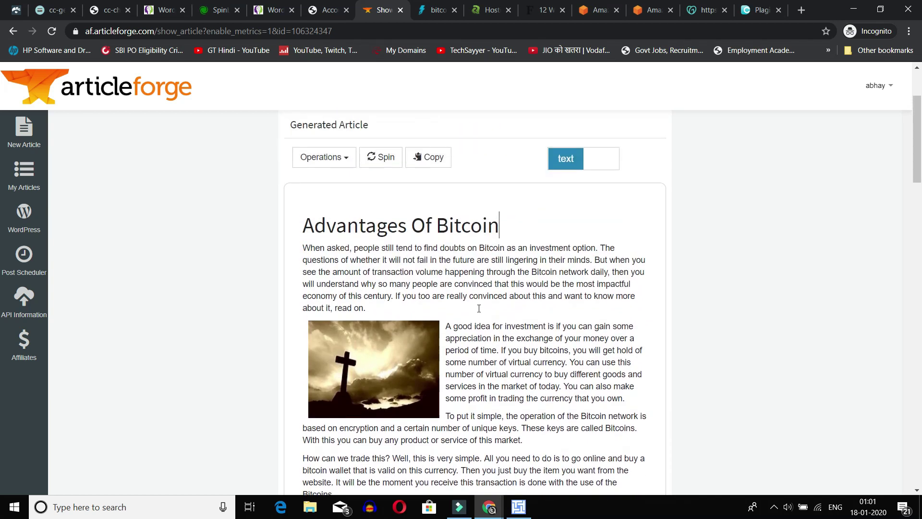
{"action": "left_click", "coordinate": [381, 337]}
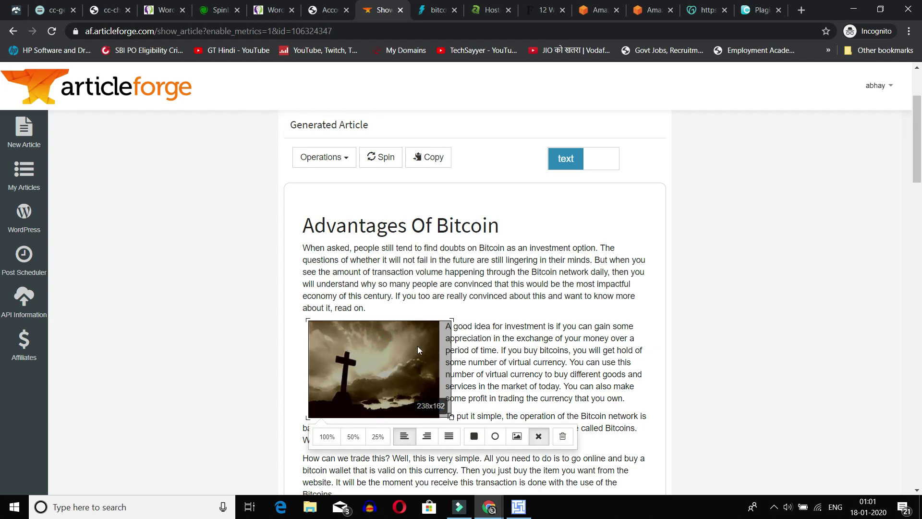
{"action": "scroll", "coordinate": [467, 360], "scroll_direction": "down", "scroll_amount": 4}
{"action": "scroll", "coordinate": [376, 245], "scroll_direction": "up", "scroll_amount": 5}
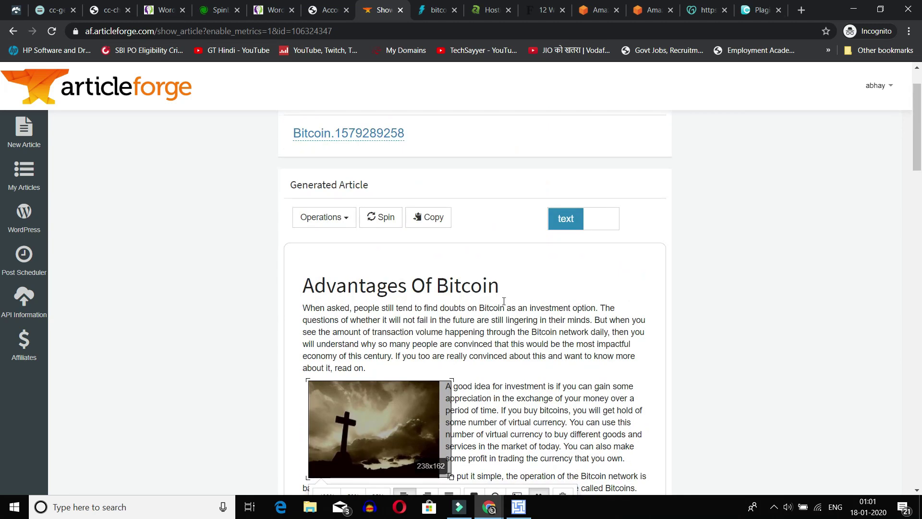
Step: Spin the Article Forge article again and look through its Spintax version
{"action": "left_click", "coordinate": [375, 215]}
{"action": "left_click", "coordinate": [172, 261]}
{"action": "scroll", "coordinate": [175, 266], "scroll_direction": "down", "scroll_amount": 6}
{"action": "scroll", "coordinate": [320, 350], "scroll_direction": "down", "scroll_amount": 12}
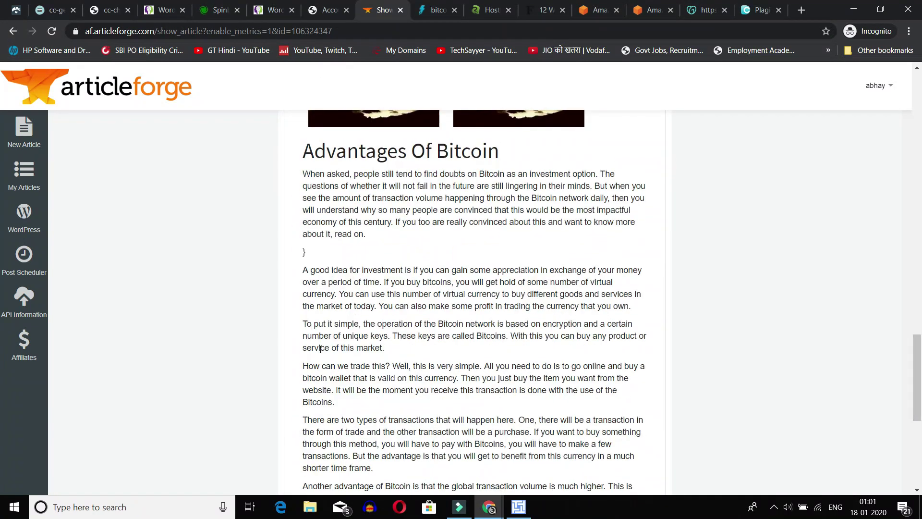
{"action": "scroll", "coordinate": [321, 349], "scroll_direction": "down", "scroll_amount": 10}
{"action": "scroll", "coordinate": [320, 353], "scroll_direction": "up", "scroll_amount": 8}
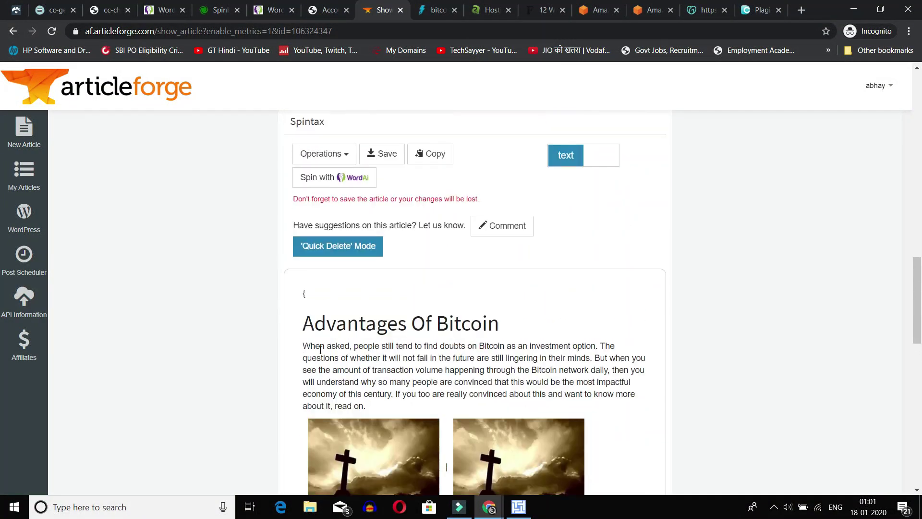
{"action": "scroll", "coordinate": [265, 355], "scroll_direction": "down", "scroll_amount": 6}
{"action": "scroll", "coordinate": [258, 354], "scroll_direction": "up", "scroll_amount": 12}
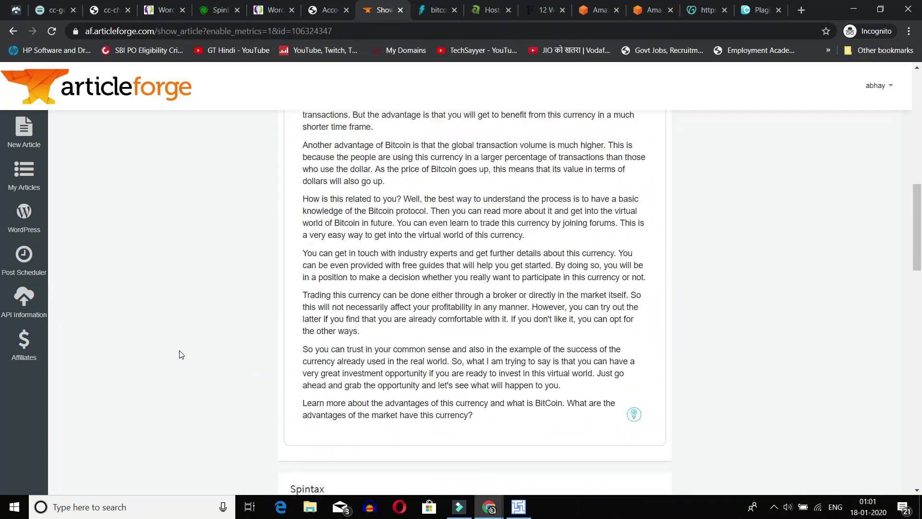
Step: Examine the respun Bitcoin article from its title down to the Spintax section
{"action": "scroll", "coordinate": [182, 355], "scroll_direction": "up", "scroll_amount": 5}
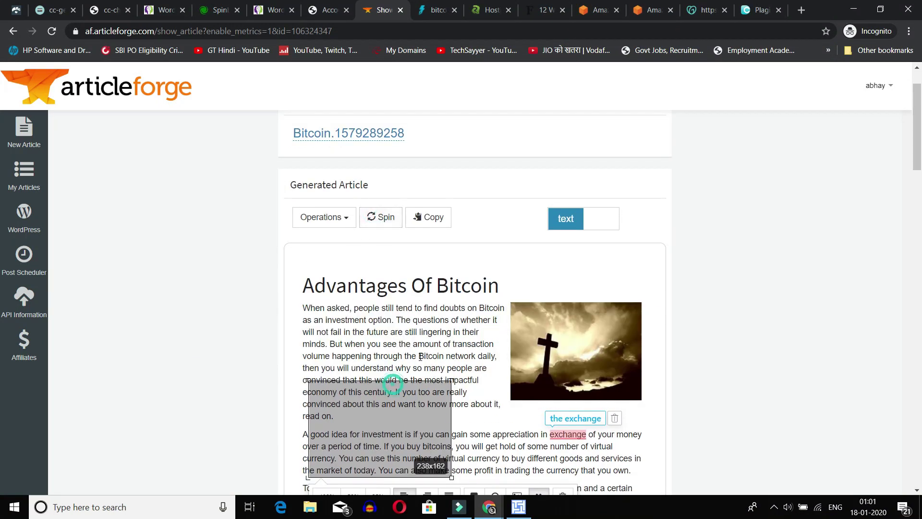
{"action": "double_click", "coordinate": [421, 355]}
{"action": "scroll", "coordinate": [279, 321], "scroll_direction": "down", "scroll_amount": 10}
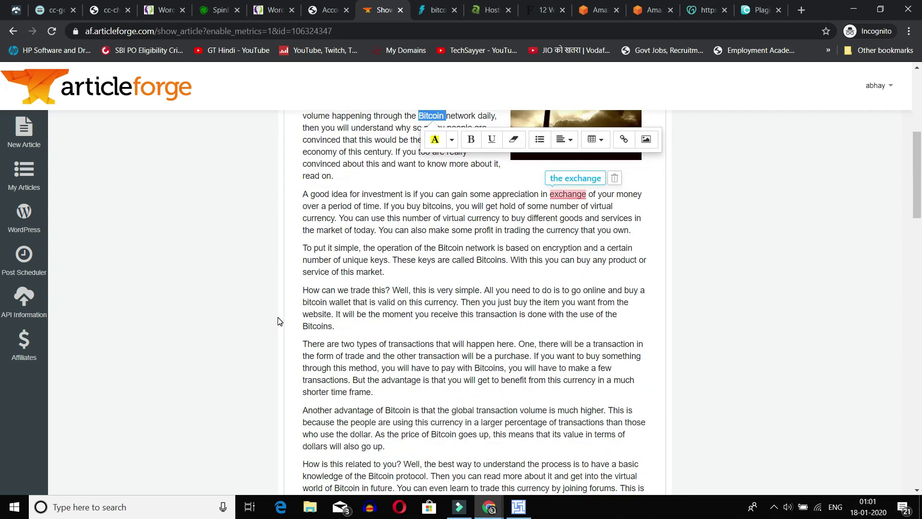
{"action": "scroll", "coordinate": [279, 320], "scroll_direction": "down", "scroll_amount": 5}
{"action": "scroll", "coordinate": [279, 321], "scroll_direction": "down", "scroll_amount": 5}
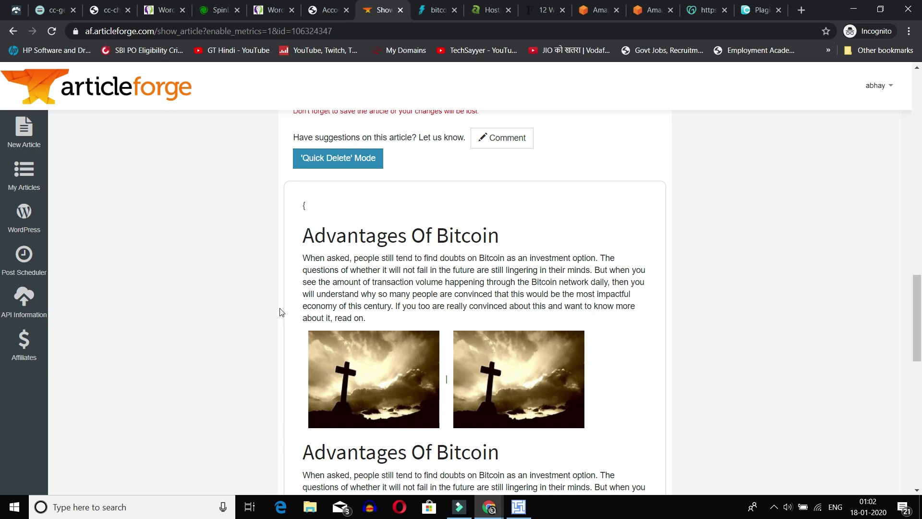
{"action": "scroll", "coordinate": [318, 305], "scroll_direction": "up", "scroll_amount": 10}
{"action": "scroll", "coordinate": [318, 305], "scroll_direction": "up", "scroll_amount": 12}
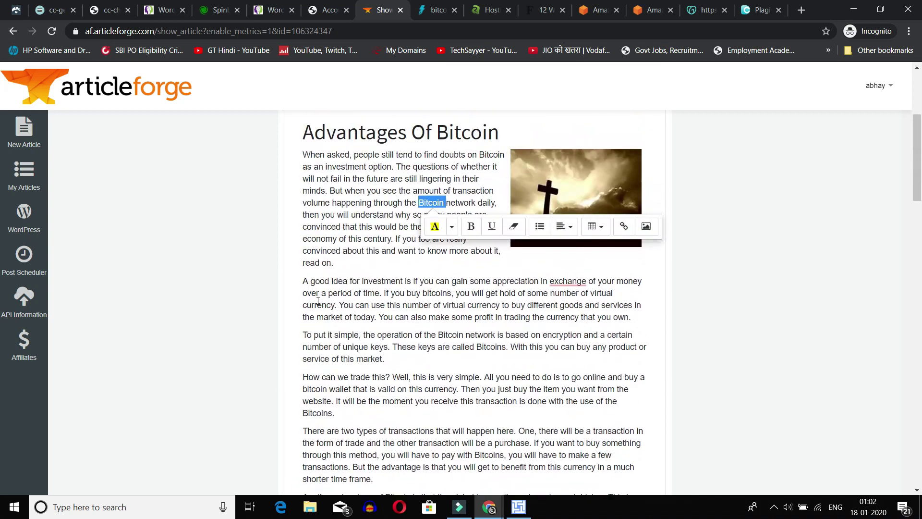
Step: Select the entire generated article, from its title to the final paragraph, and copy it
{"action": "left_click", "coordinate": [296, 350]}
{"action": "scroll", "coordinate": [364, 405], "scroll_direction": "down", "scroll_amount": 1}
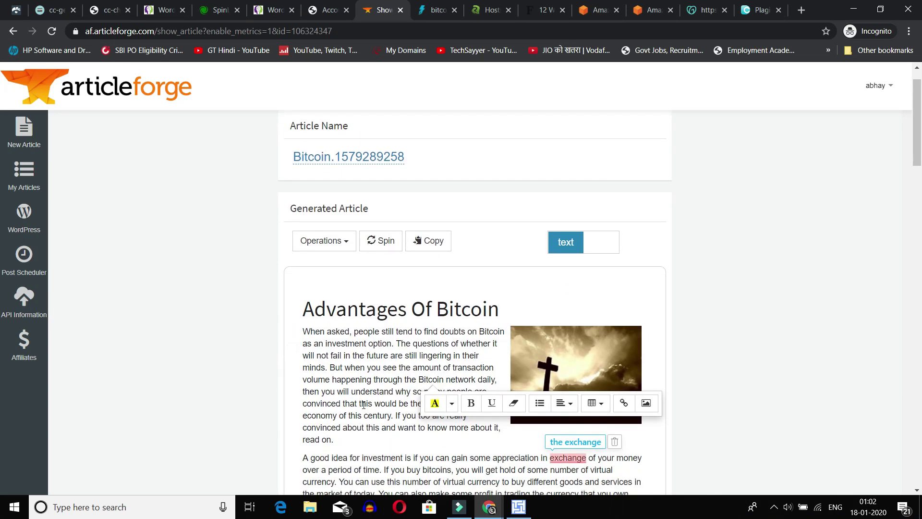
{"action": "left_click_drag", "start_coordinate": [308, 305], "coordinate": [571, 431]}
{"action": "scroll", "coordinate": [570, 430], "scroll_direction": "down", "scroll_amount": 15}
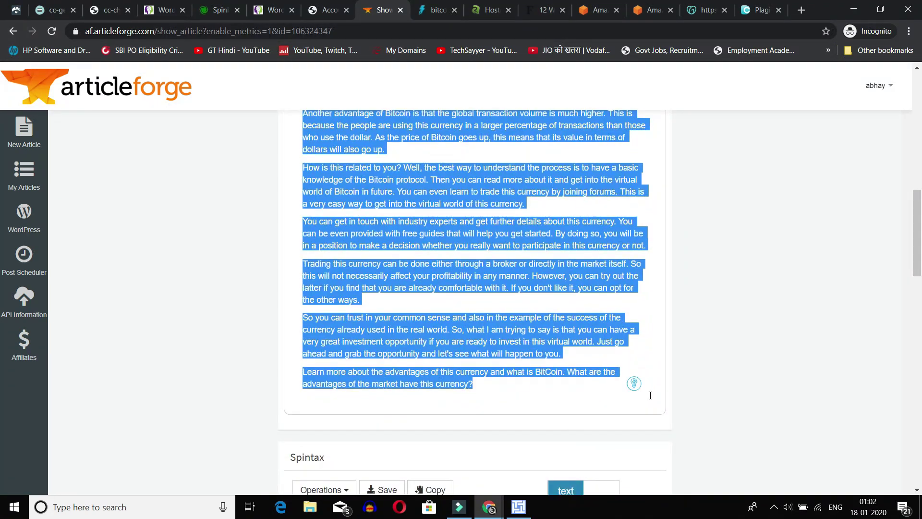
{"action": "left_click", "coordinate": [633, 383]}
{"action": "key", "text": "ctrl+a"}
{"action": "right_click", "coordinate": [530, 323]}
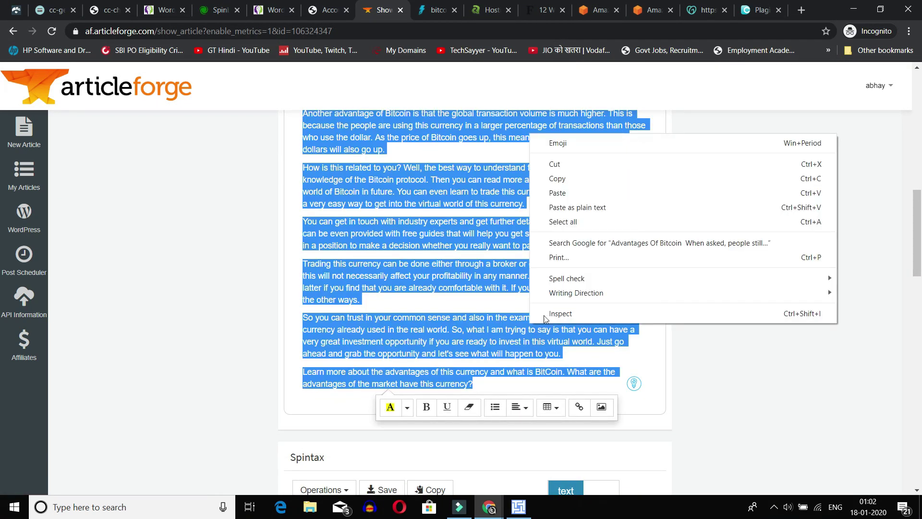
{"action": "left_click", "coordinate": [575, 174]}
Step: Switch to Duplichecker and replace the text being checked with the copied Article Forge article
{"action": "left_click", "coordinate": [761, 10]}
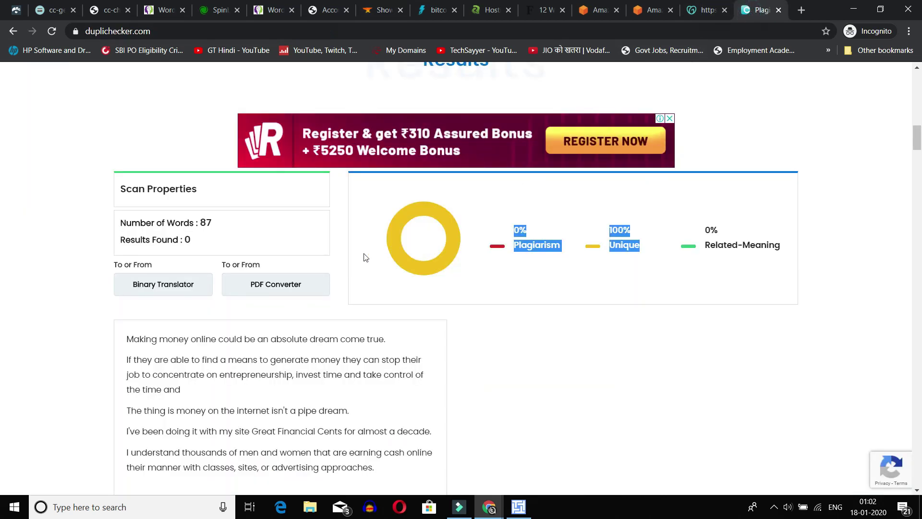
{"action": "scroll", "coordinate": [344, 290], "scroll_direction": "up", "scroll_amount": 10}
{"action": "scroll", "coordinate": [343, 296], "scroll_direction": "up", "scroll_amount": 4}
{"action": "left_click", "coordinate": [354, 257]}
{"action": "key", "text": "ctrl+a"}
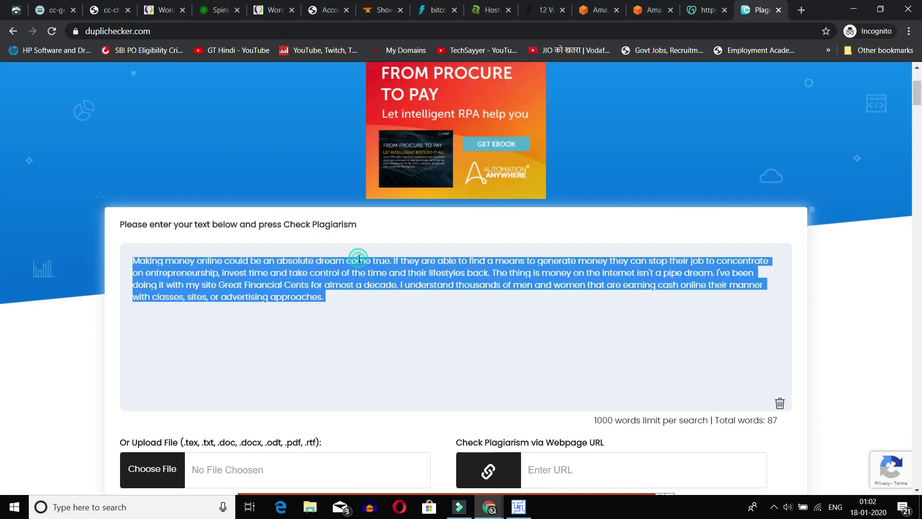
{"action": "key", "text": "BackSpace"}
{"action": "key", "text": "ctrl+v"}
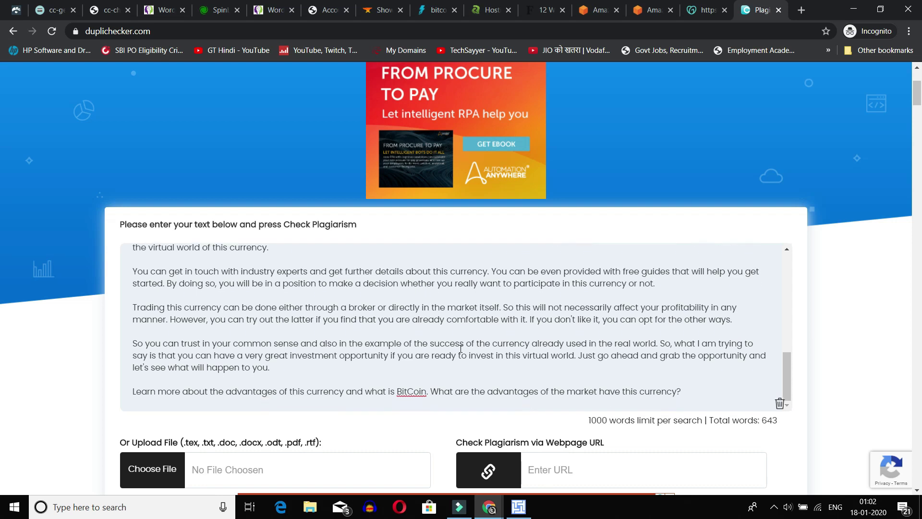
Step: Run the plagiarism check on the pasted Bitcoin article
{"action": "scroll", "coordinate": [443, 291], "scroll_direction": "down", "scroll_amount": 9}
{"action": "scroll", "coordinate": [445, 381], "scroll_direction": "down", "scroll_amount": 1}
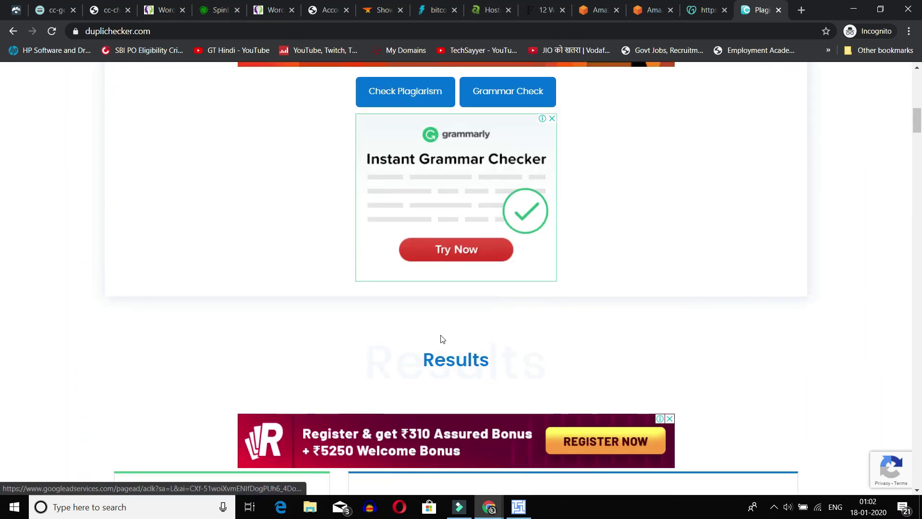
{"action": "scroll", "coordinate": [440, 344], "scroll_direction": "up", "scroll_amount": 2}
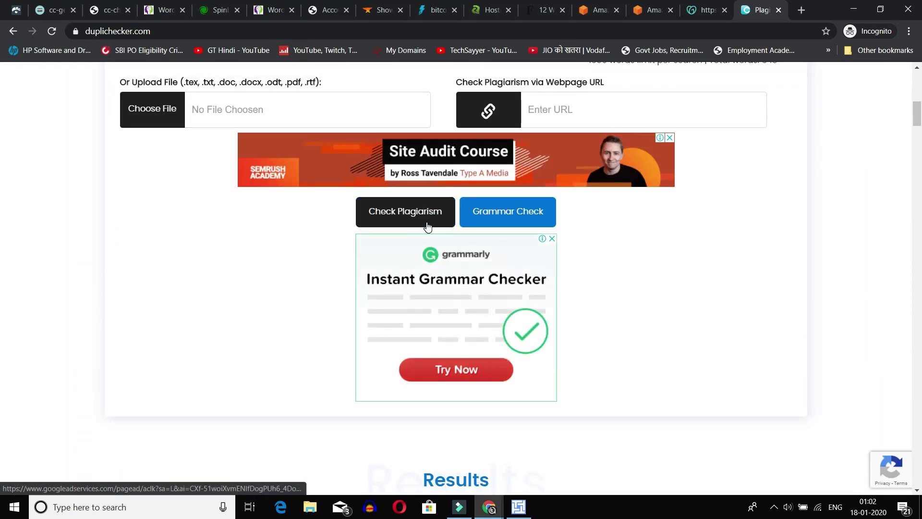
{"action": "left_click", "coordinate": [428, 223]}
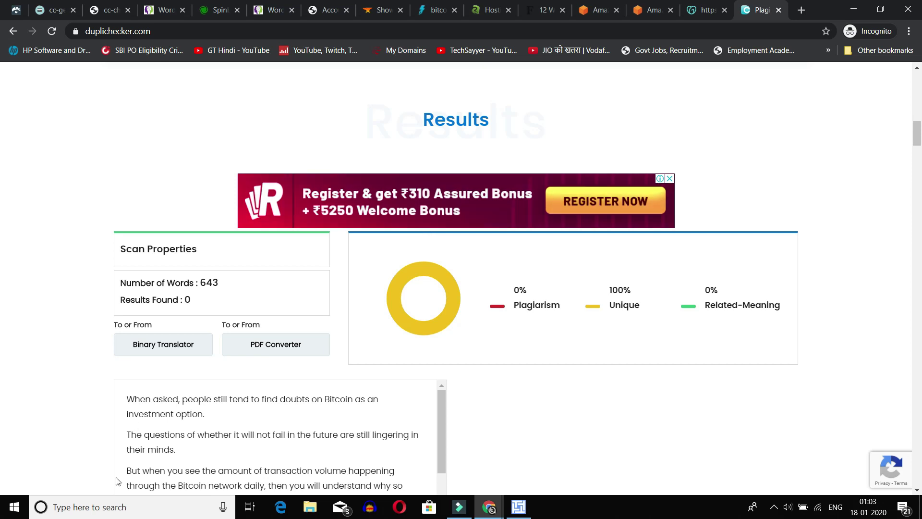
Step: Examine the plagiarism results and the sentence-by-sentence listing for the Article Forge article
{"action": "scroll", "coordinate": [93, 355], "scroll_direction": "down", "scroll_amount": 5}
{"action": "scroll", "coordinate": [188, 258], "scroll_direction": "up", "scroll_amount": 1}
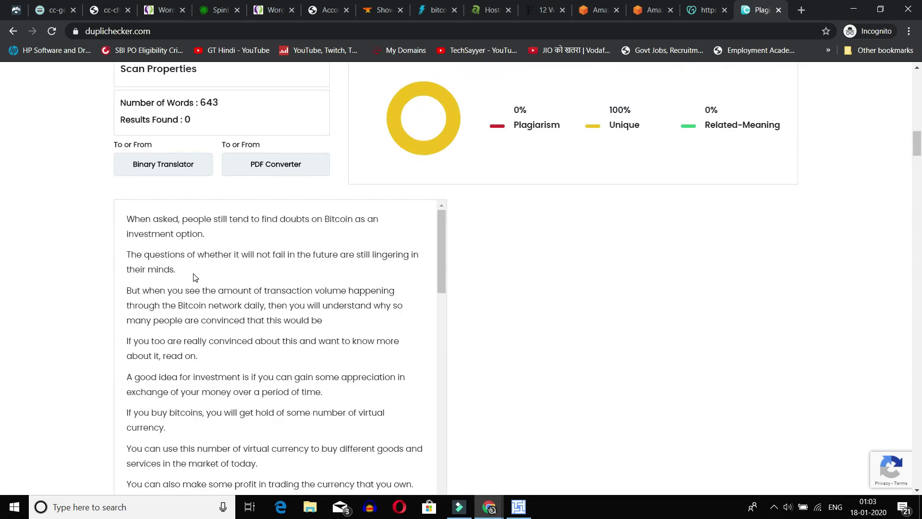
{"action": "left_click_drag", "start_coordinate": [136, 252], "coordinate": [261, 372]}
{"action": "left_click", "coordinate": [261, 372]}
{"action": "scroll", "coordinate": [259, 374], "scroll_direction": "down", "scroll_amount": 1}
{"action": "left_click_drag", "start_coordinate": [126, 321], "coordinate": [156, 264]}
{"action": "scroll", "coordinate": [243, 332], "scroll_direction": "down", "scroll_amount": 3}
{"action": "scroll", "coordinate": [183, 297], "scroll_direction": "up", "scroll_amount": 1}
{"action": "left_click", "coordinate": [156, 263]}
{"action": "scroll", "coordinate": [160, 266], "scroll_direction": "up", "scroll_amount": 1}
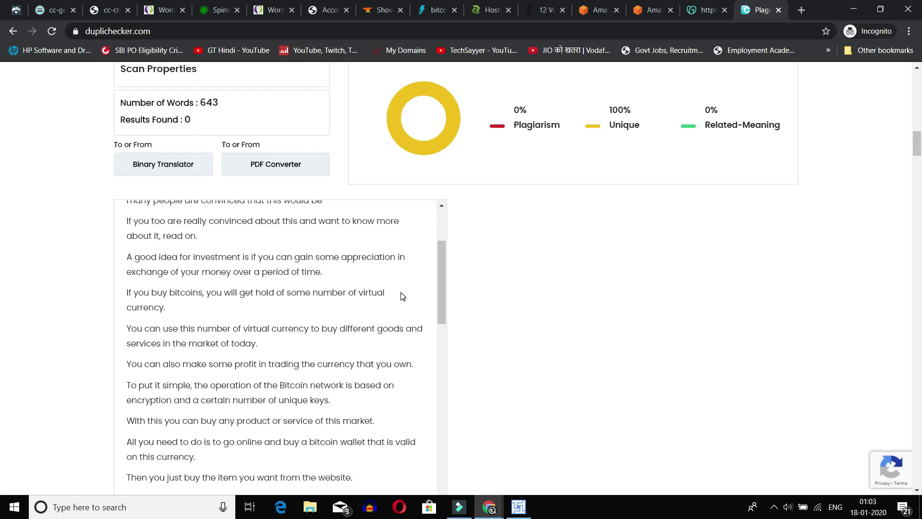
Step: Switch to Article Generator and copy the full text of the third Bitcoin article, about central bank-issued cryptos
{"action": "left_click", "coordinate": [435, 9]}
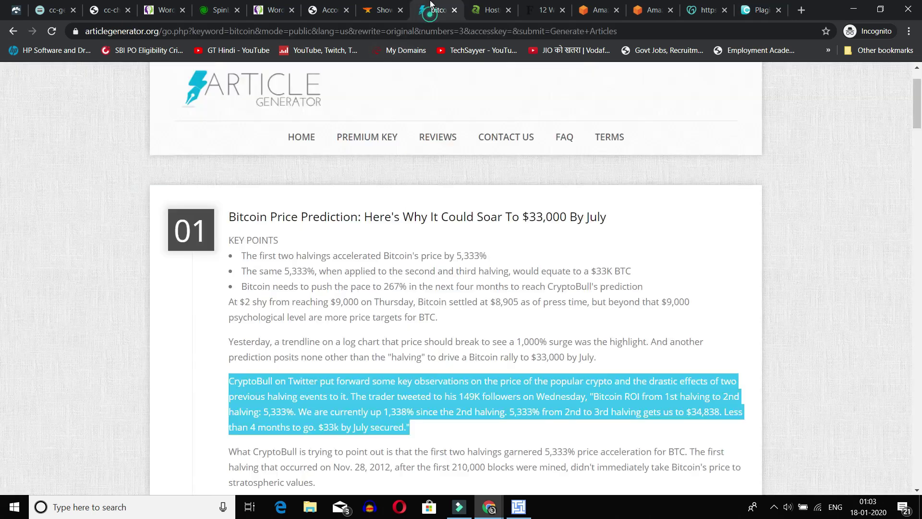
{"action": "scroll", "coordinate": [273, 289], "scroll_direction": "down", "scroll_amount": 1}
{"action": "scroll", "coordinate": [272, 289], "scroll_direction": "down", "scroll_amount": 15}
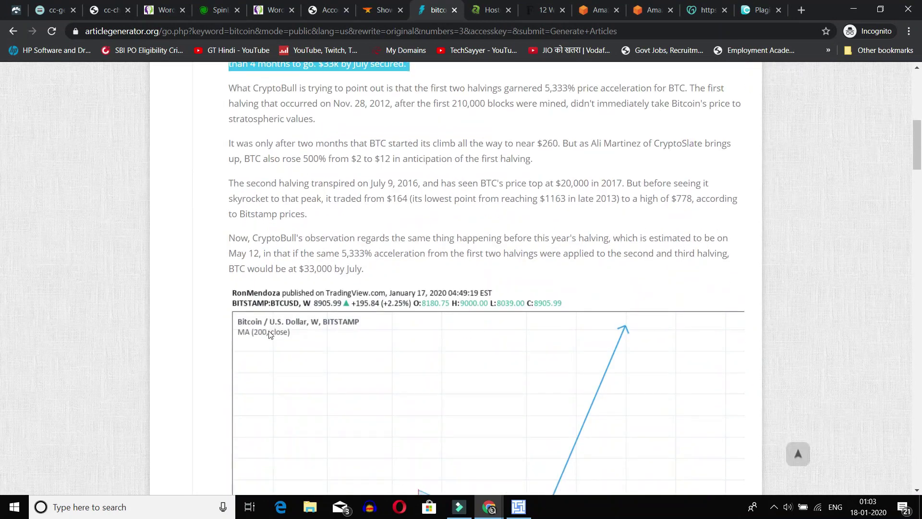
{"action": "scroll", "coordinate": [273, 331], "scroll_direction": "down", "scroll_amount": 20}
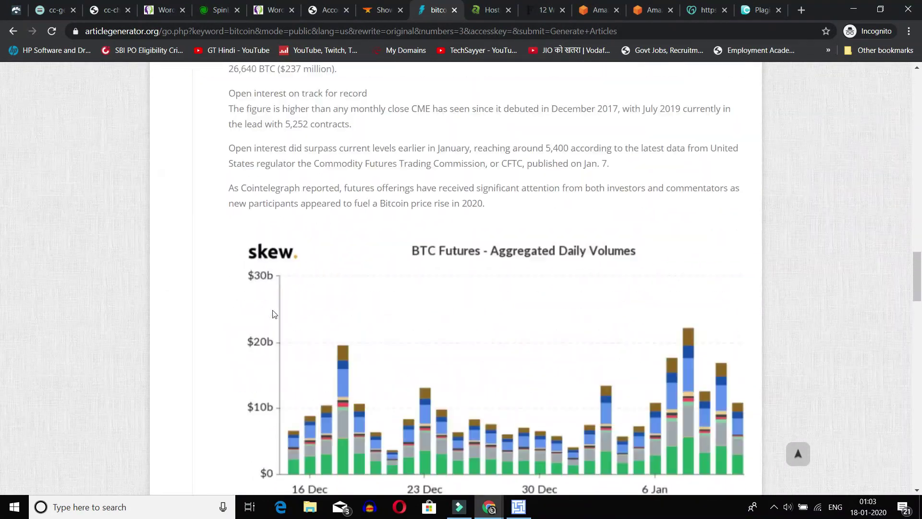
{"action": "scroll", "coordinate": [276, 312], "scroll_direction": "down", "scroll_amount": 2}
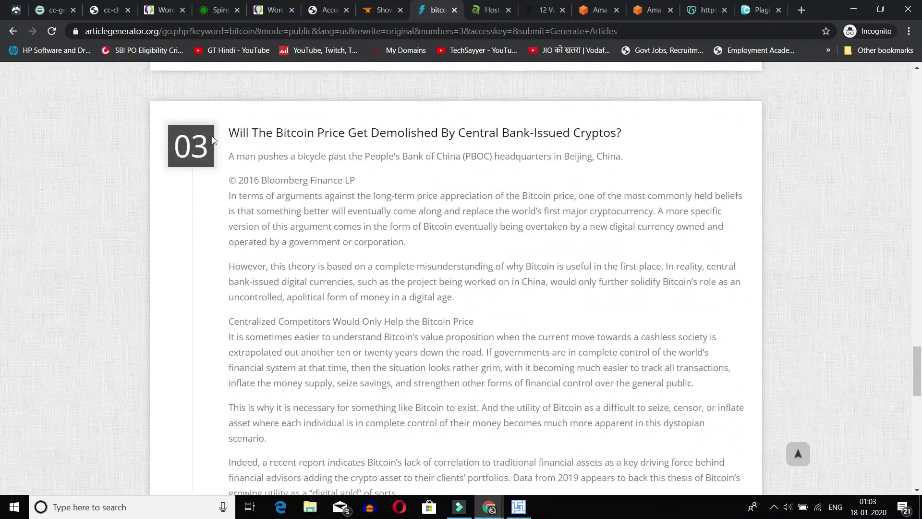
{"action": "left_click_drag", "start_coordinate": [233, 155], "coordinate": [485, 208]}
{"action": "right_click", "coordinate": [415, 154]}
{"action": "left_click", "coordinate": [438, 165]}
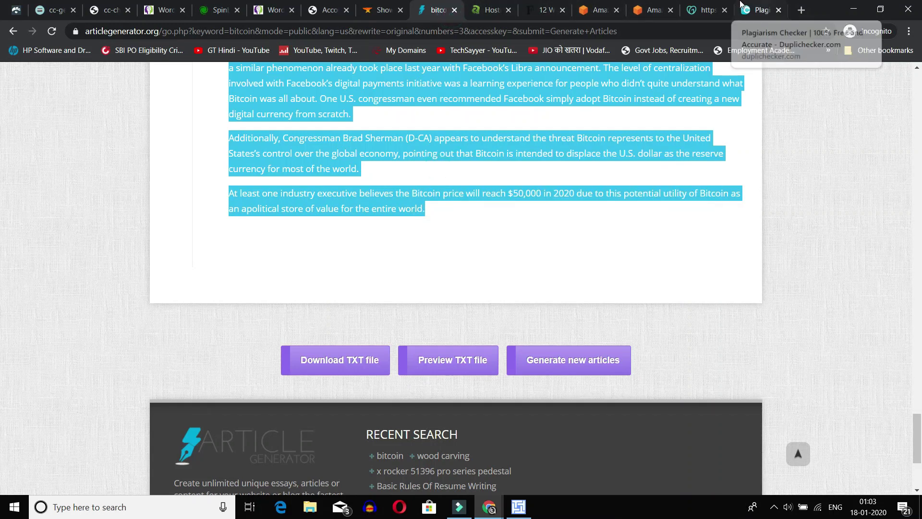
Step: In Duplichecker, replace the previous text with the copied Article Generator article and run the plagiarism check
{"action": "left_click", "coordinate": [760, 10]}
{"action": "triple_click", "coordinate": [287, 361]}
{"action": "scroll", "coordinate": [287, 362], "scroll_direction": "up", "scroll_amount": 3}
{"action": "scroll", "coordinate": [663, 336], "scroll_direction": "up", "scroll_amount": 8}
{"action": "scroll", "coordinate": [663, 336], "scroll_direction": "up", "scroll_amount": 10}
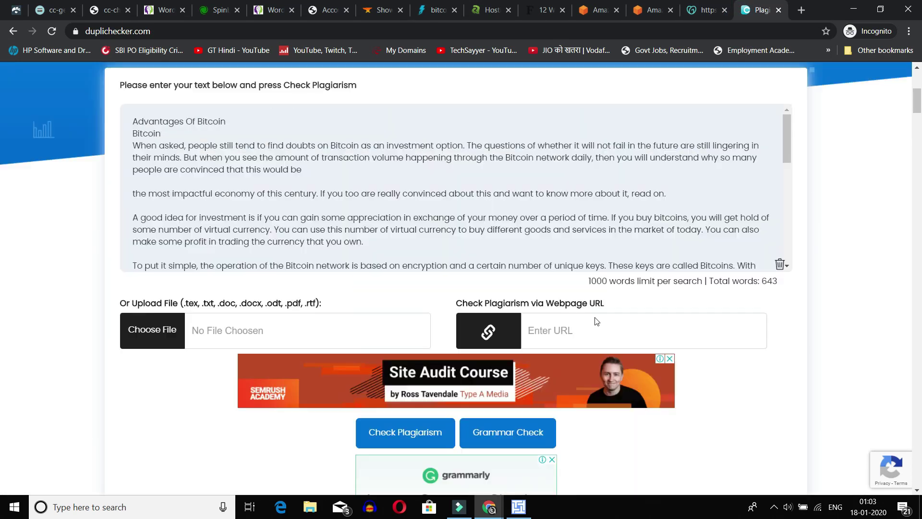
{"action": "left_click", "coordinate": [519, 277]}
{"action": "key", "text": "ctrl+a"}
{"action": "key", "text": "BackSpace"}
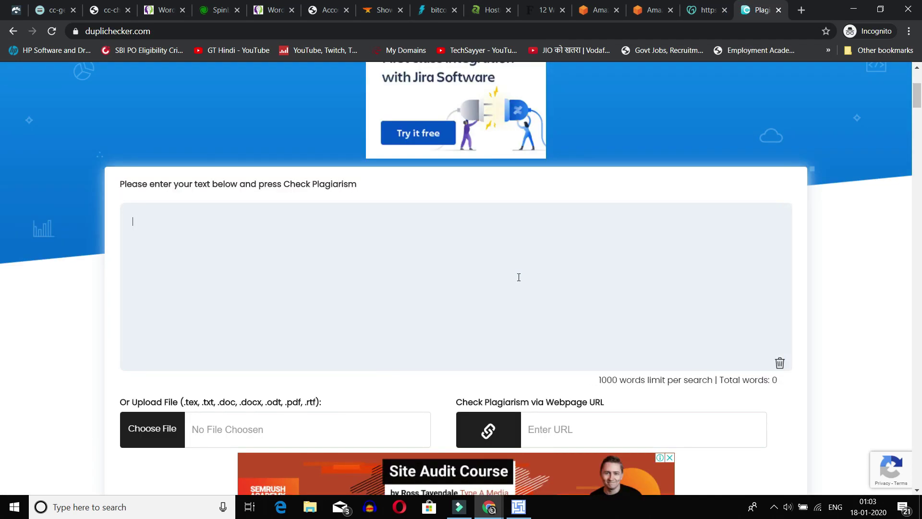
{"action": "key", "text": "ctrl+v"}
{"action": "scroll", "coordinate": [477, 355], "scroll_direction": "down", "scroll_amount": 5}
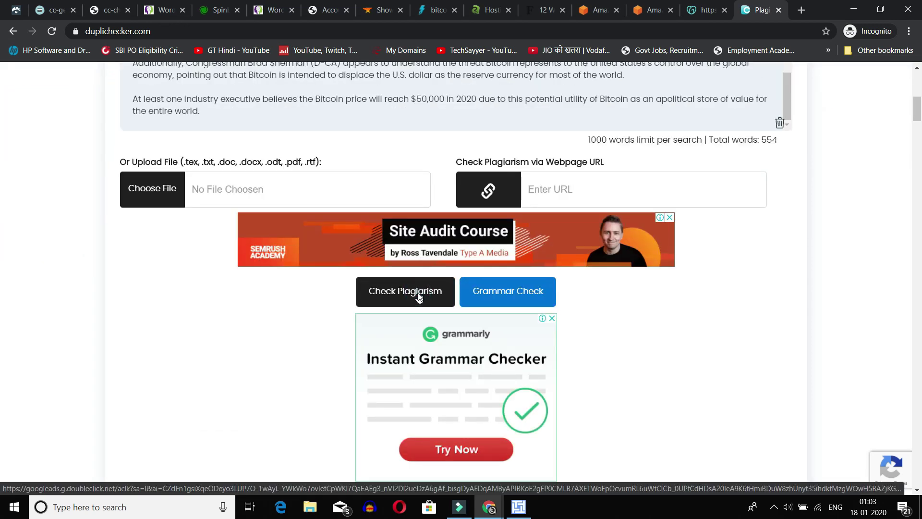
{"action": "left_click", "coordinate": [419, 294]}
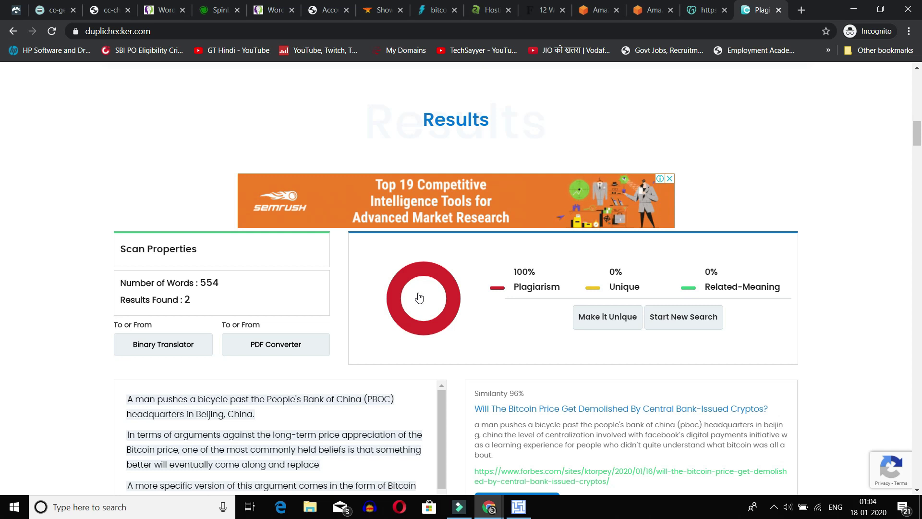
Step: Examine the plagiarism results, flagged sentences and matched sources for the Article Generator text
{"action": "scroll", "coordinate": [279, 442], "scroll_direction": "down", "scroll_amount": 3}
{"action": "scroll", "coordinate": [534, 459], "scroll_direction": "down", "scroll_amount": 4}
{"action": "scroll", "coordinate": [546, 337], "scroll_direction": "down", "scroll_amount": 1}
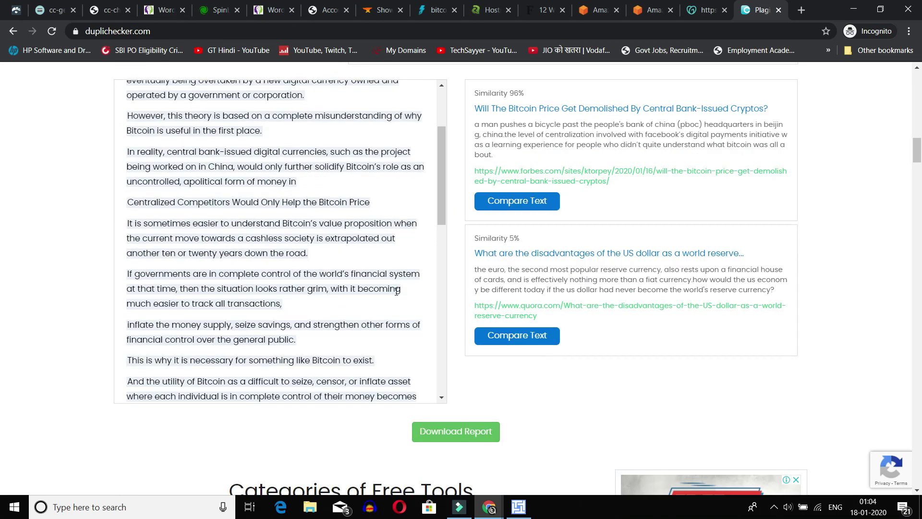
{"action": "scroll", "coordinate": [406, 295], "scroll_direction": "up", "scroll_amount": 5}
{"action": "scroll", "coordinate": [573, 345], "scroll_direction": "up", "scroll_amount": 9}
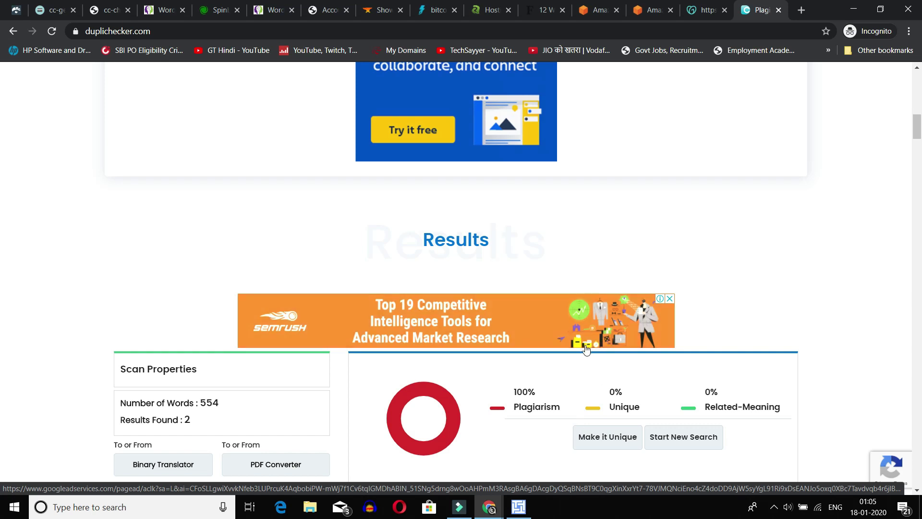
{"action": "scroll", "coordinate": [560, 384], "scroll_direction": "down", "scroll_amount": 9}
{"action": "scroll", "coordinate": [560, 384], "scroll_direction": "up", "scroll_amount": 7}
{"action": "scroll", "coordinate": [560, 383], "scroll_direction": "up", "scroll_amount": 10}
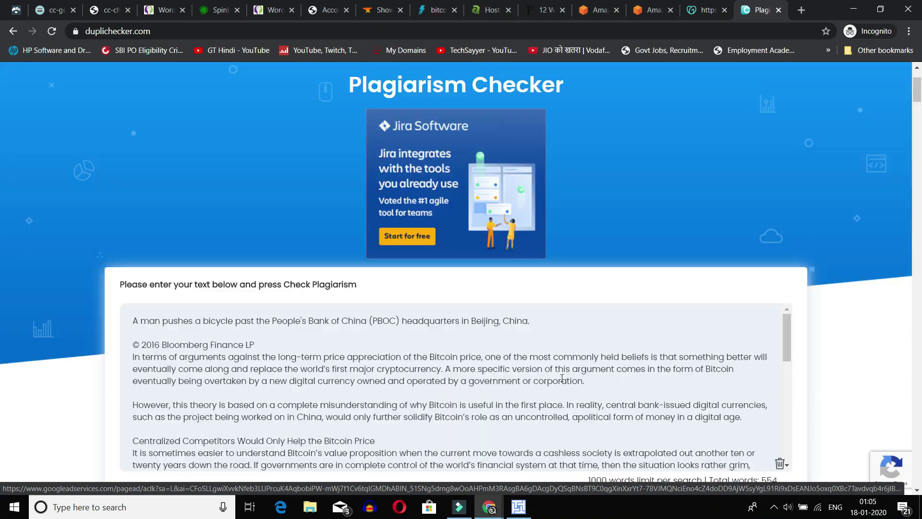
Step: Switch back to Article Generator and look over the generated Bitcoin articles
{"action": "left_click", "coordinate": [598, 10]}
{"action": "left_click", "coordinate": [433, 5]}
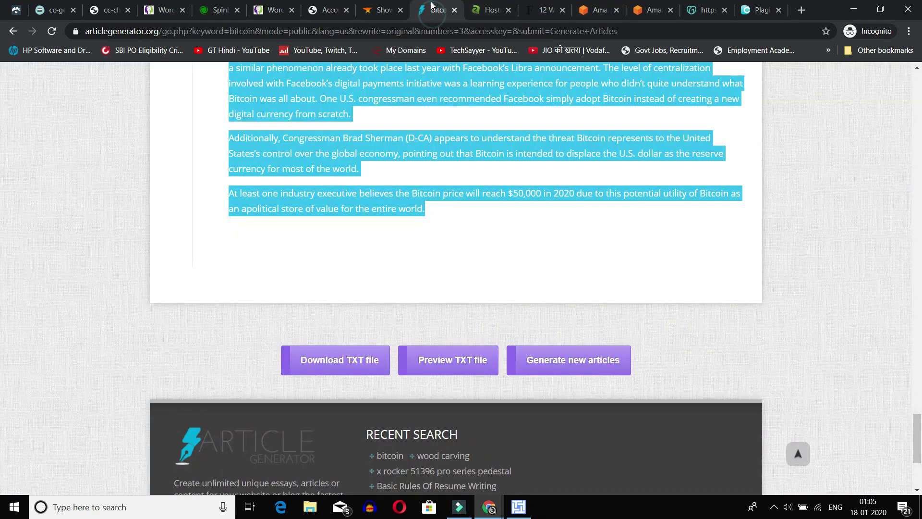
{"action": "scroll", "coordinate": [440, 280], "scroll_direction": "up", "scroll_amount": 12}
{"action": "scroll", "coordinate": [439, 280], "scroll_direction": "up", "scroll_amount": 10}
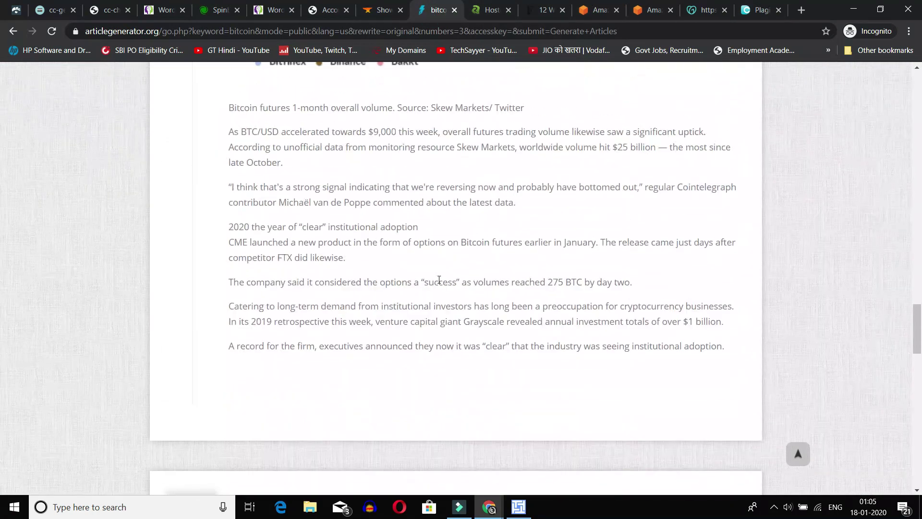
Step: View the A2 Hosting home page, the AWS home page and the Amazon EC2 pricing options
{"action": "left_click", "coordinate": [490, 10]}
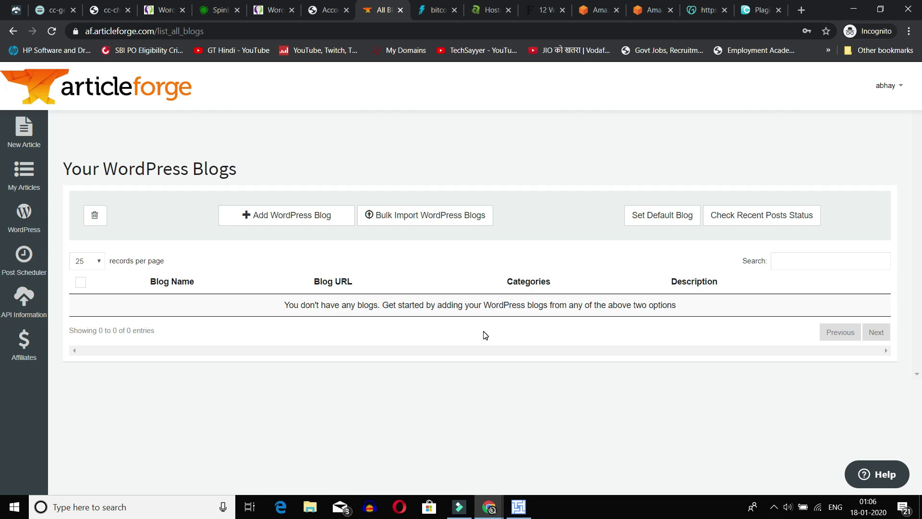
{"action": "left_click", "coordinate": [490, 11]}
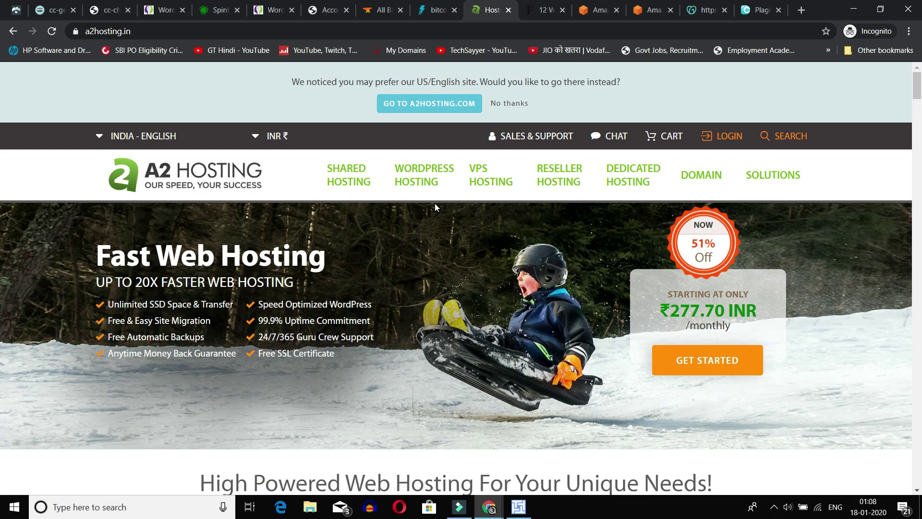
{"action": "left_click", "coordinate": [560, 9]}
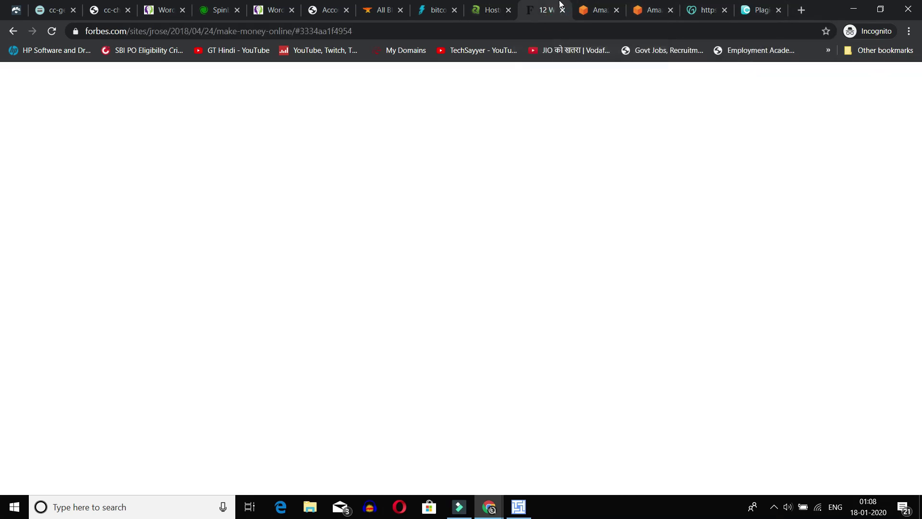
{"action": "left_click", "coordinate": [604, 6]}
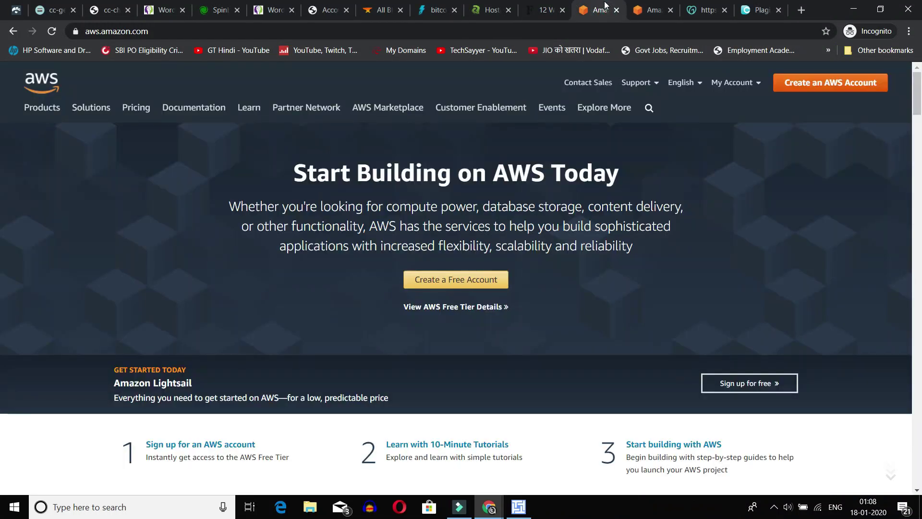
{"action": "left_click", "coordinate": [649, 7]}
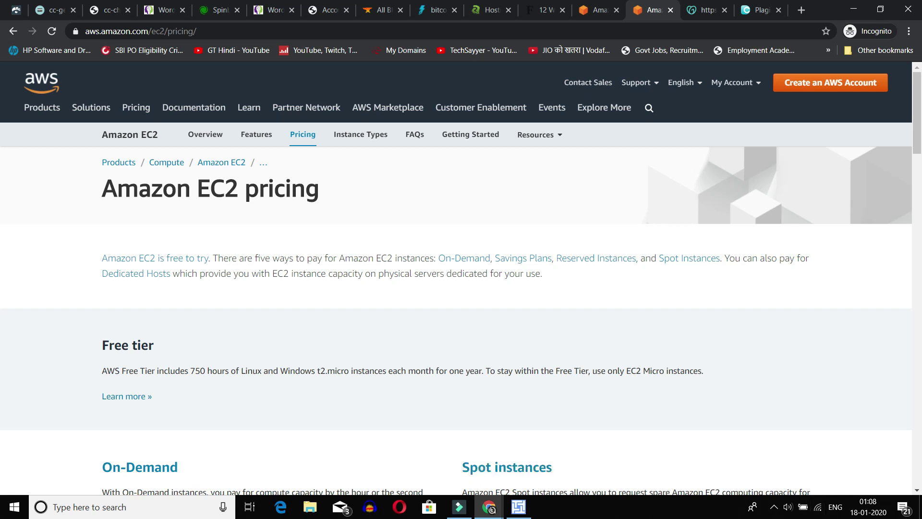
{"action": "scroll", "coordinate": [669, 475], "scroll_direction": "down", "scroll_amount": 5}
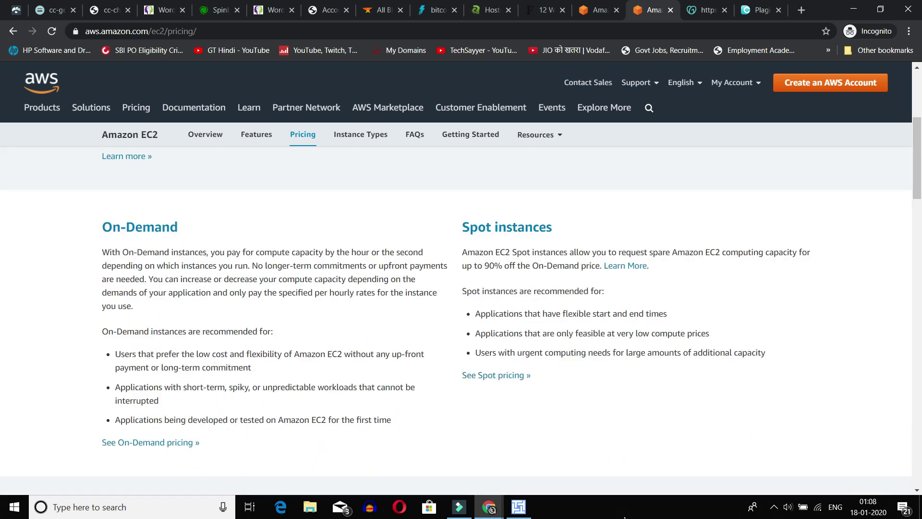
Step: Review the GoDaddy checkout for the myadsensecourse.com registration, including its item price, taxes and order total
{"action": "left_click", "coordinate": [693, 9]}
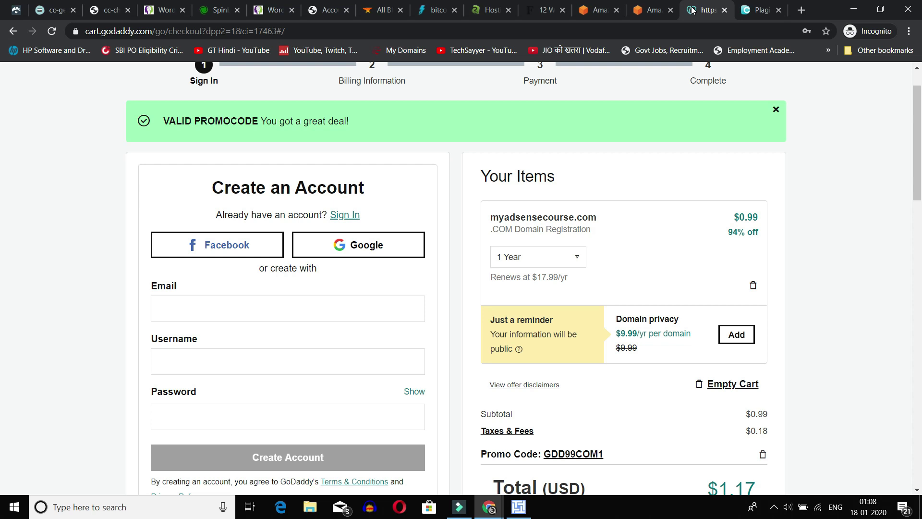
{"action": "scroll", "coordinate": [809, 303], "scroll_direction": "down", "scroll_amount": 5}
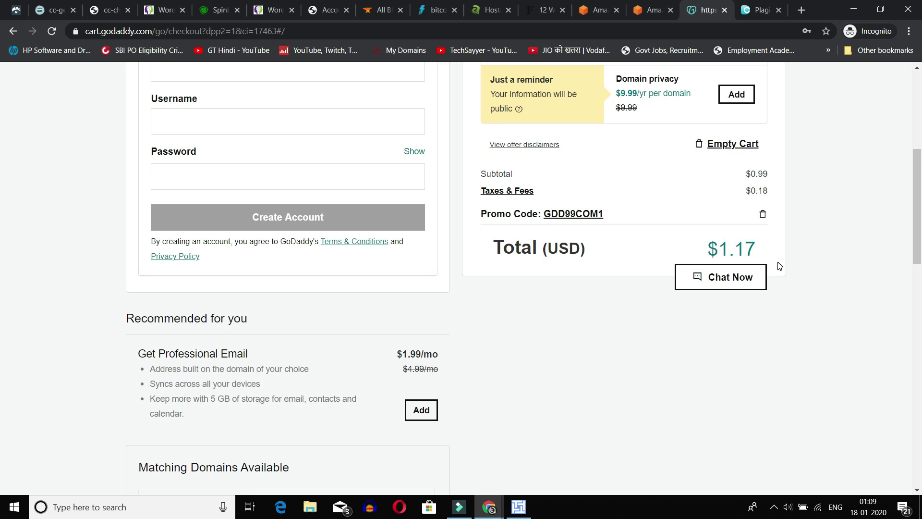
{"action": "scroll", "coordinate": [781, 266], "scroll_direction": "up", "scroll_amount": 6}
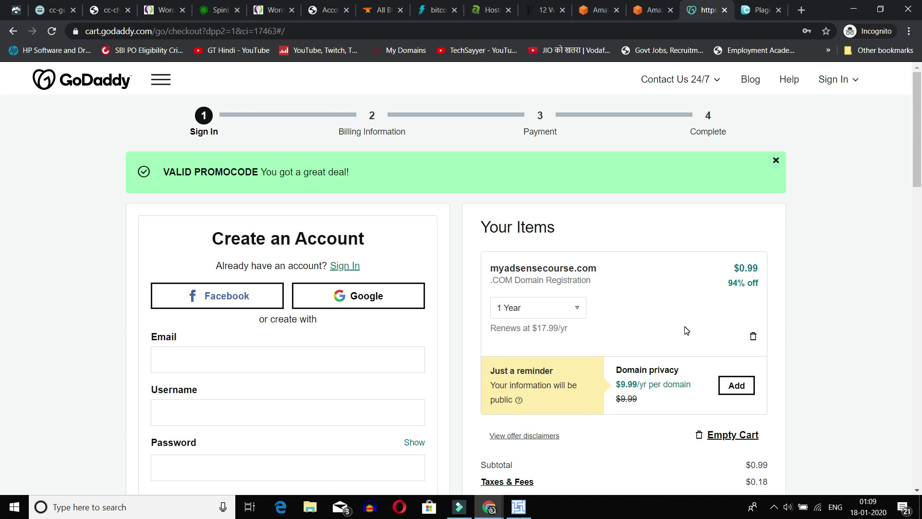
{"action": "scroll", "coordinate": [687, 330], "scroll_direction": "down", "scroll_amount": 3}
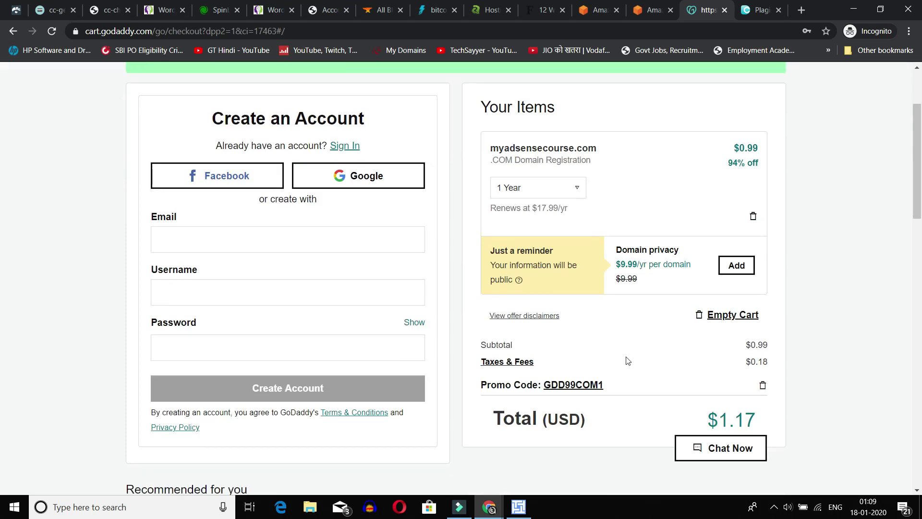
{"action": "left_click_drag", "start_coordinate": [726, 412], "coordinate": [797, 417]}
{"action": "left_click", "coordinate": [815, 425]}
{"action": "scroll", "coordinate": [822, 294], "scroll_direction": "up", "scroll_amount": 3}
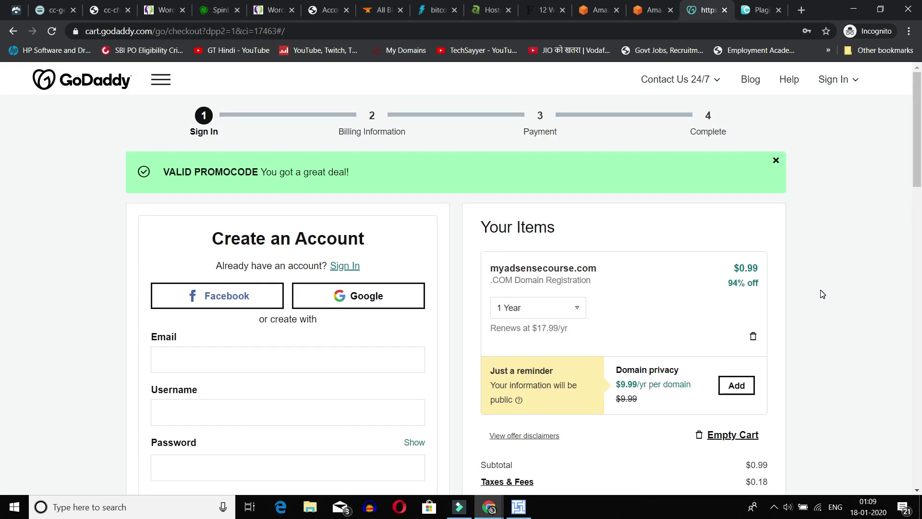
{"action": "scroll", "coordinate": [835, 291], "scroll_direction": "down", "scroll_amount": 10}
{"action": "scroll", "coordinate": [835, 291], "scroll_direction": "up", "scroll_amount": 5}
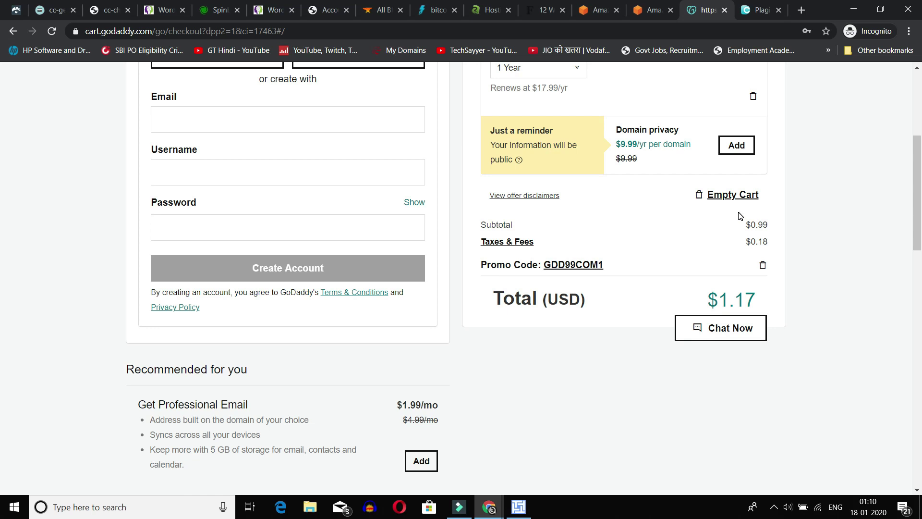
{"action": "scroll", "coordinate": [741, 216], "scroll_direction": "up", "scroll_amount": 5}
Step: Revisit the open tool and hosting pages in reverse order, from Duplichecker back to the WordAi subscription account
{"action": "left_click", "coordinate": [762, 10]}
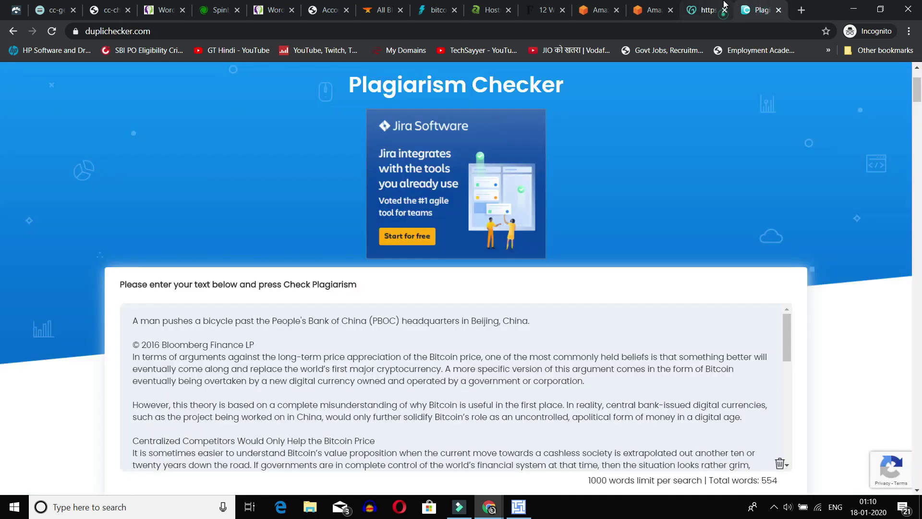
{"action": "left_click", "coordinate": [710, 9]}
{"action": "left_click", "coordinate": [654, 9]}
{"action": "left_click", "coordinate": [600, 9]}
{"action": "left_click", "coordinate": [545, 9]}
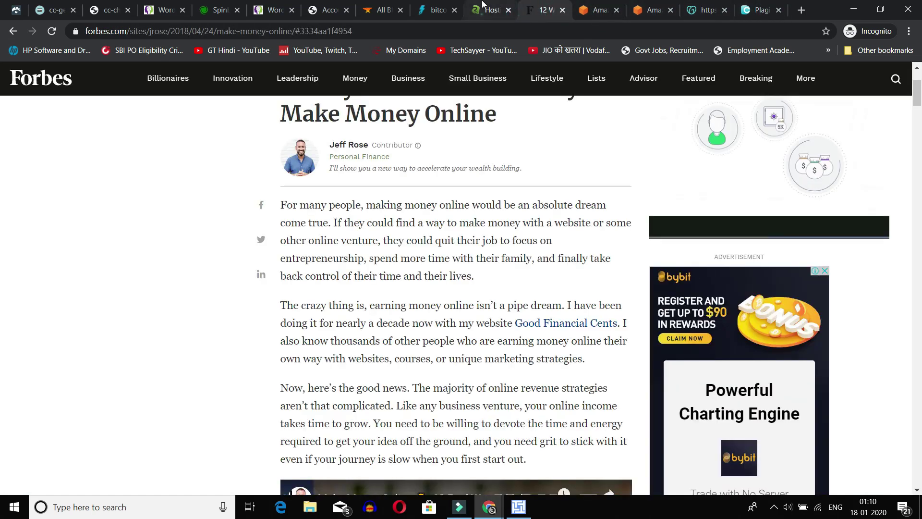
{"action": "left_click", "coordinate": [486, 9]}
{"action": "left_click", "coordinate": [434, 9]}
{"action": "left_click", "coordinate": [382, 9]}
{"action": "left_click", "coordinate": [329, 8]}
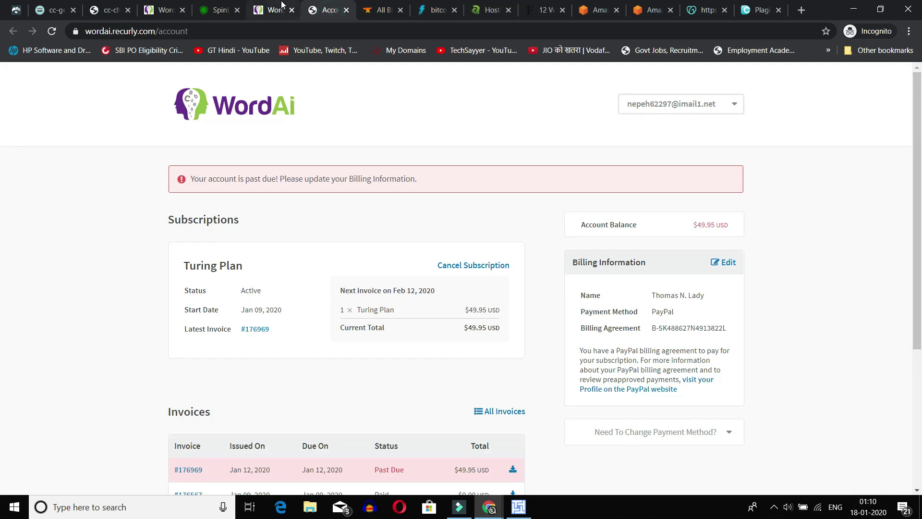